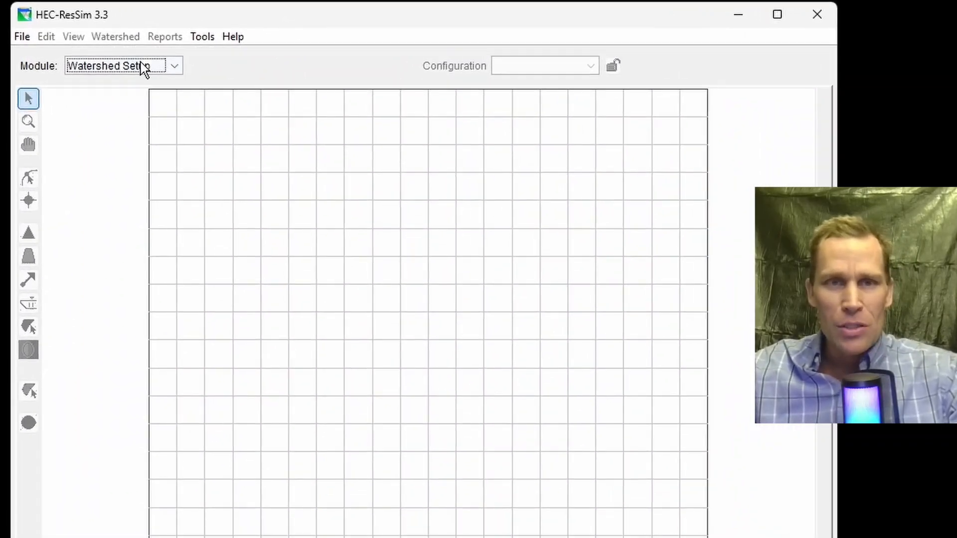
Step: Start a new watershed named video_25 in the Watershed Setup module and store it in the ResSim Exercises folder
{"action": "left_click", "coordinate": [174, 70]}
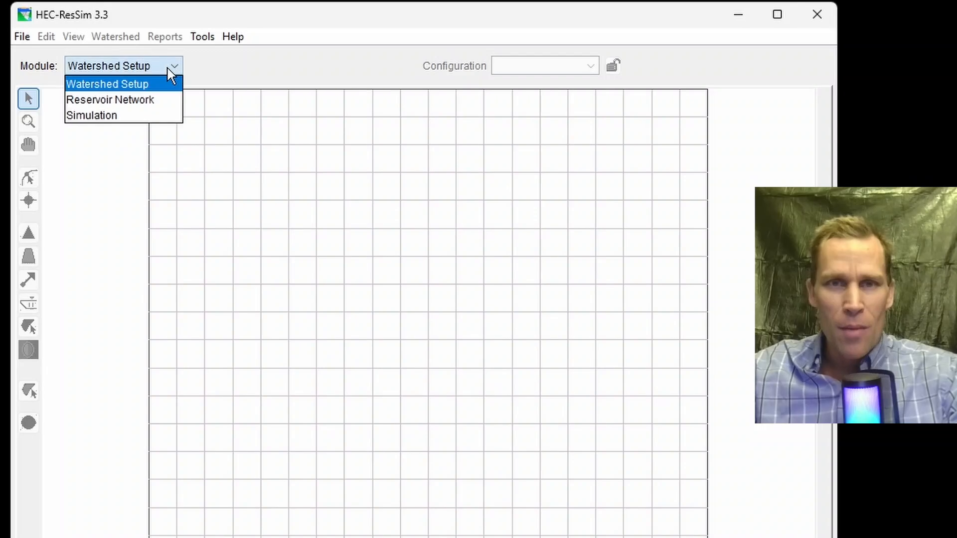
{"action": "left_click", "coordinate": [128, 84]}
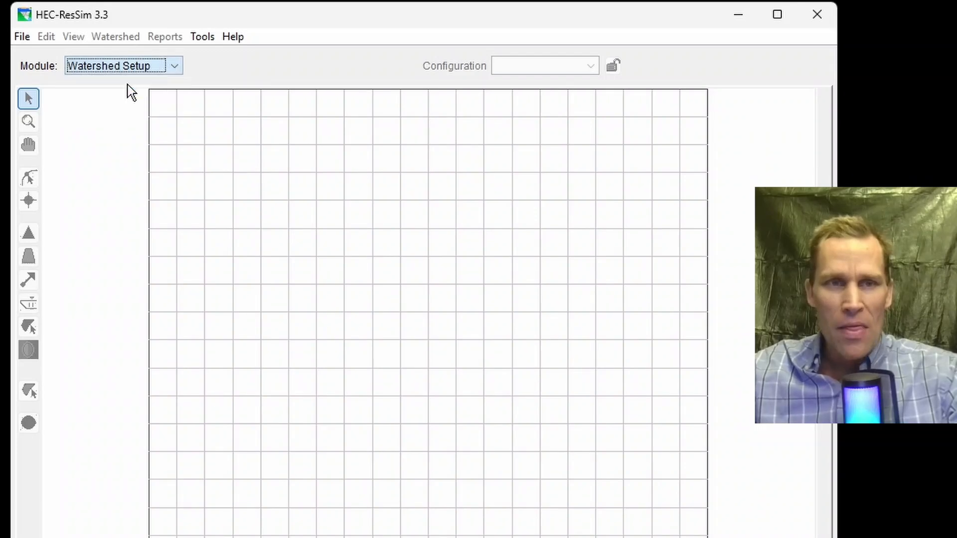
{"action": "left_click", "coordinate": [22, 37]}
{"action": "left_click", "coordinate": [47, 63]}
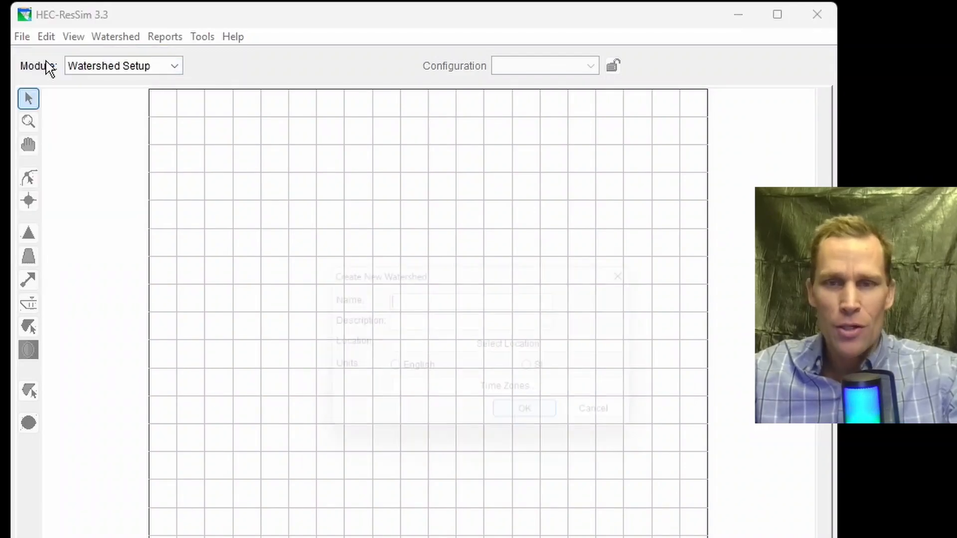
{"action": "type", "text": "video_25"}
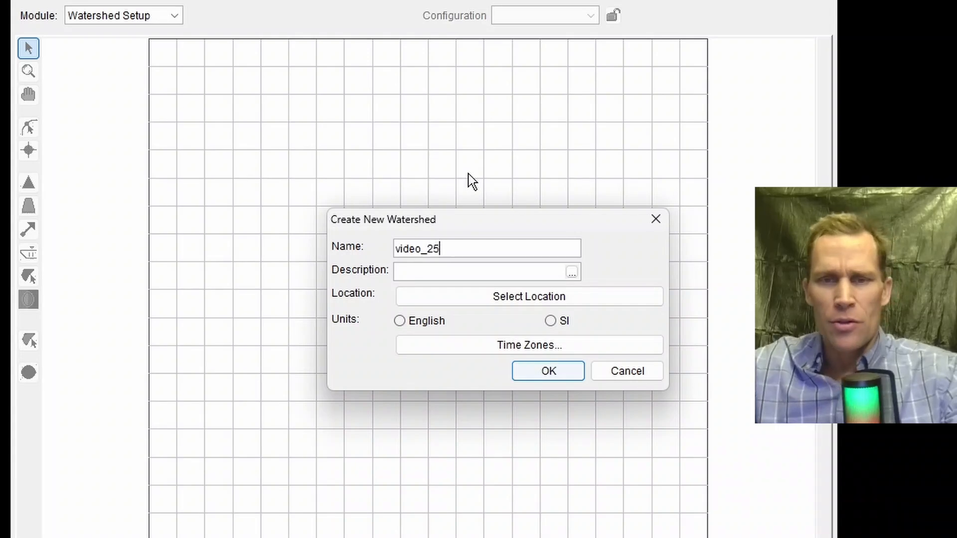
{"action": "left_click", "coordinate": [483, 296]}
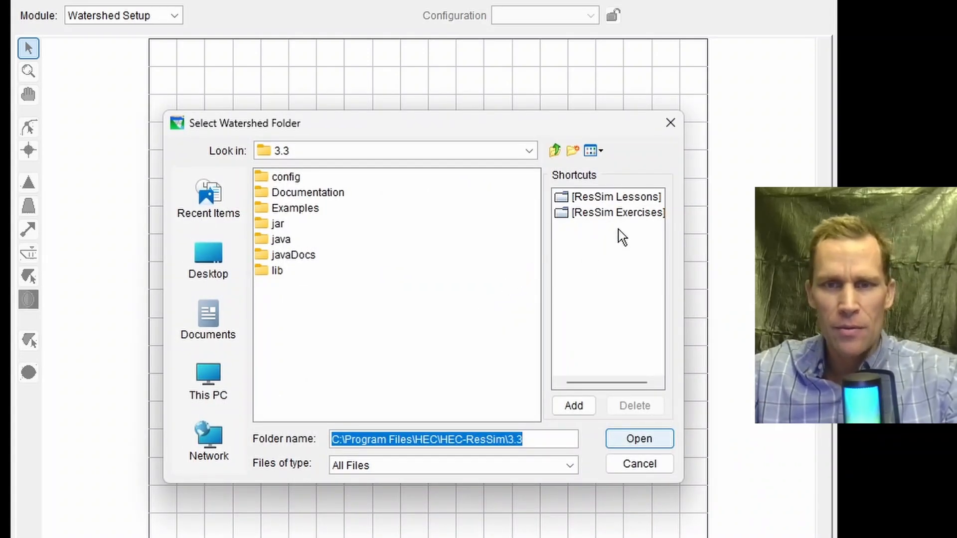
{"action": "left_click", "coordinate": [612, 213]}
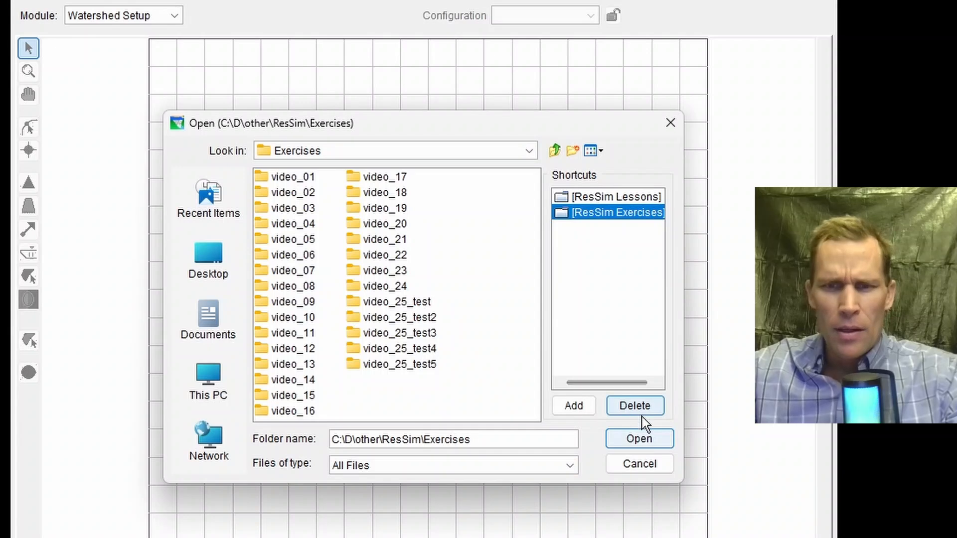
{"action": "left_click", "coordinate": [639, 440]}
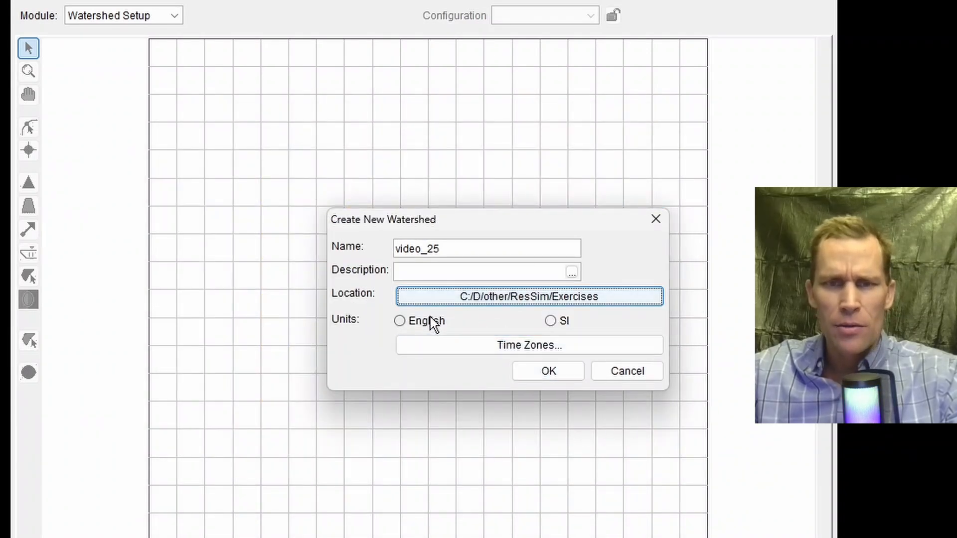
Step: Set the new watershed to English units and the (GMT -08:00) Pacific Time zone, and create it
{"action": "left_click", "coordinate": [429, 321]}
{"action": "left_click", "coordinate": [485, 352]}
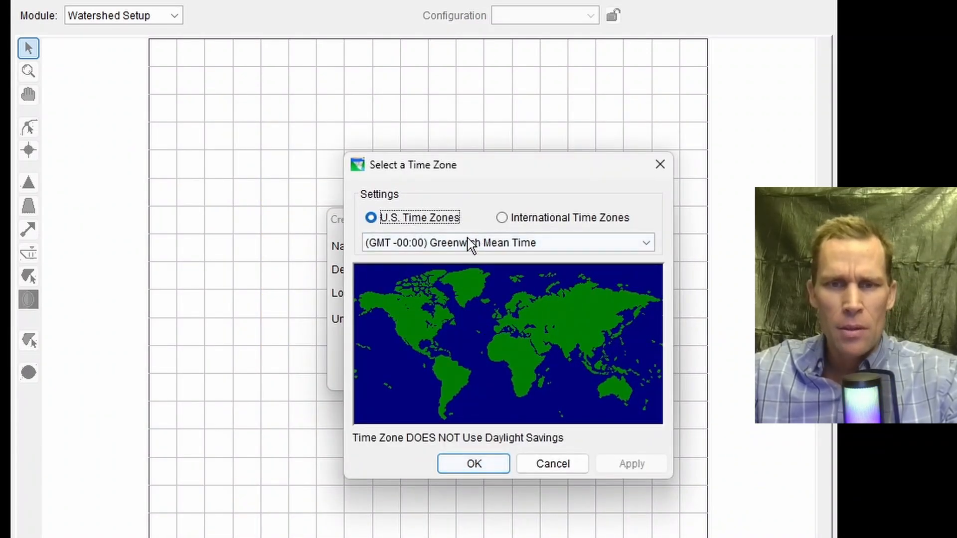
{"action": "left_click", "coordinate": [468, 241]}
{"action": "left_click", "coordinate": [477, 290]}
{"action": "left_click", "coordinate": [601, 463]}
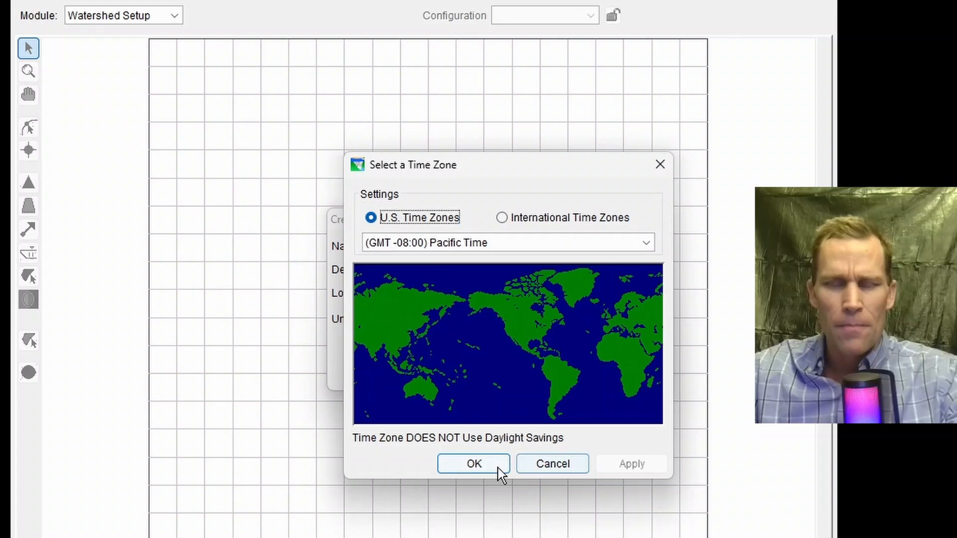
{"action": "left_click", "coordinate": [486, 468]}
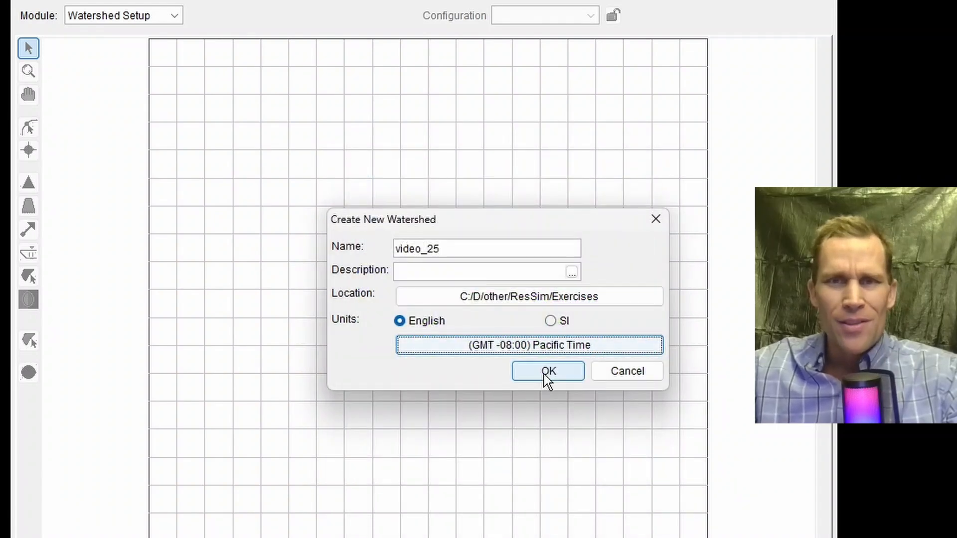
{"action": "left_click", "coordinate": [544, 374]}
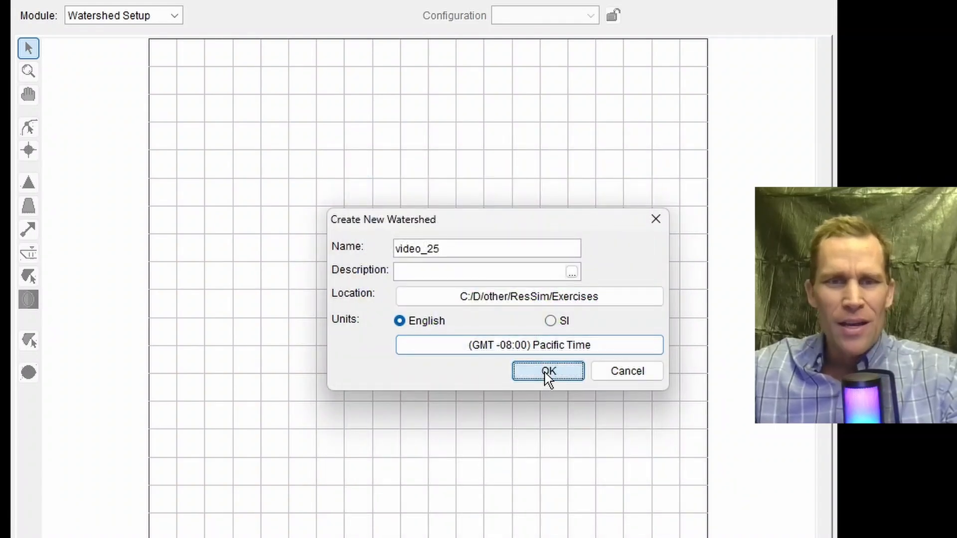
{"action": "left_click", "coordinate": [551, 489]}
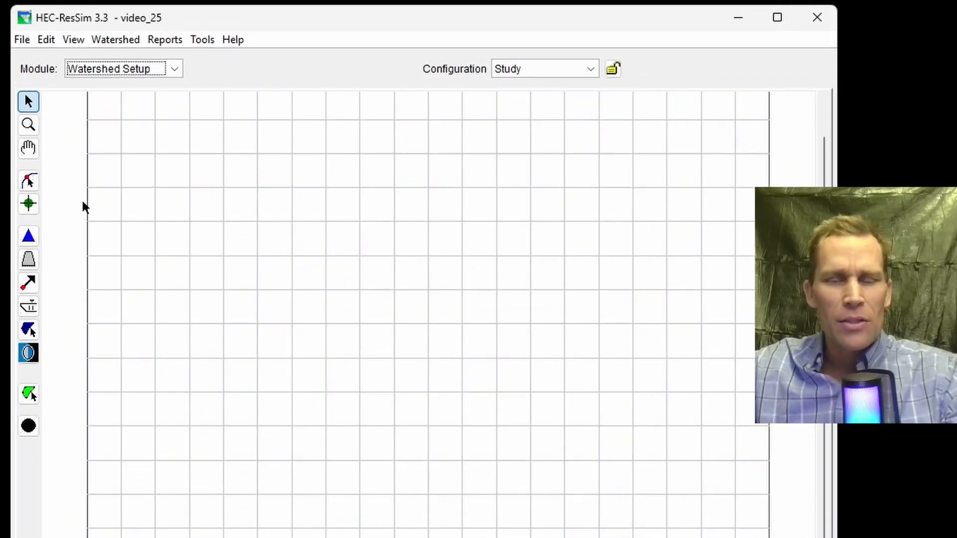
Step: Draw a nearly vertical five-point stream from north to south in the western part of the map and name it Sacramento River
{"action": "left_click", "coordinate": [30, 186]}
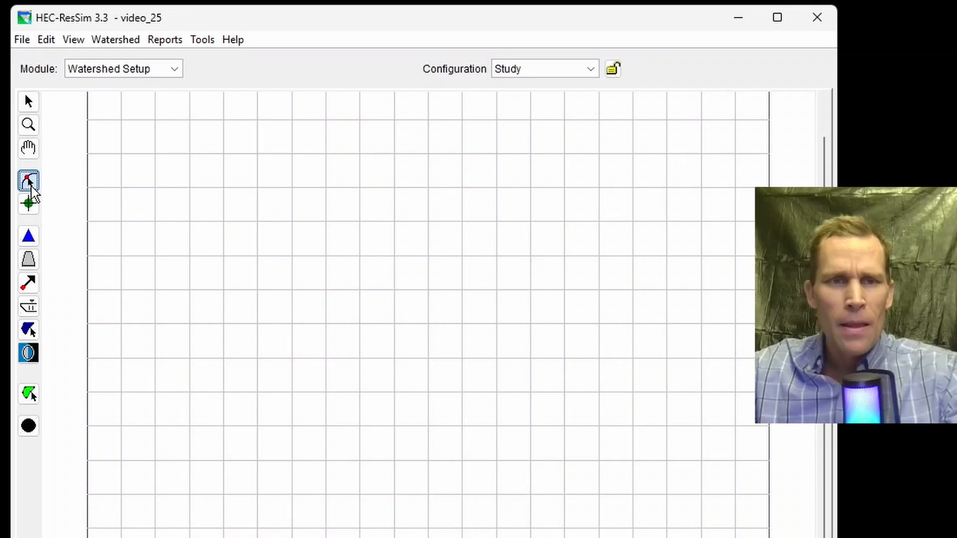
{"action": "left_click", "coordinate": [230, 123]}
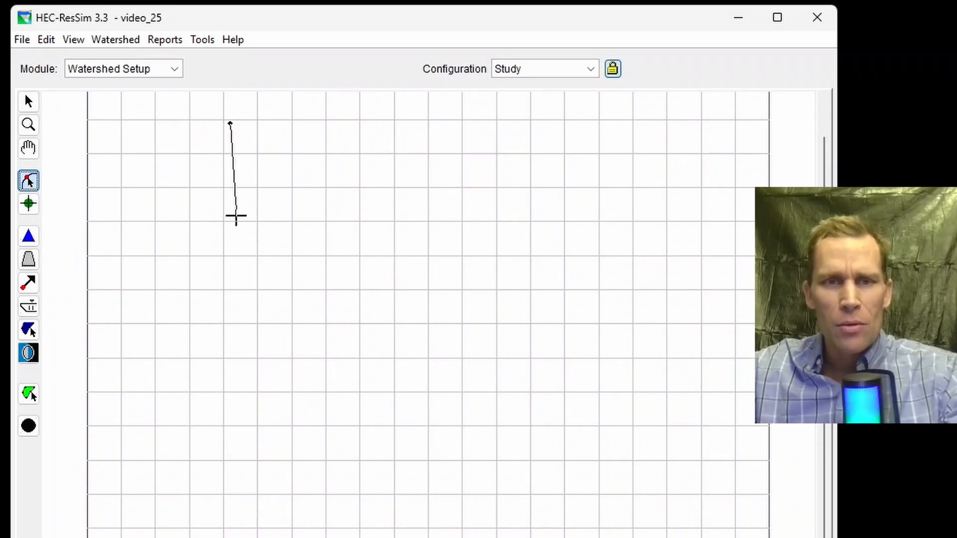
{"action": "left_click", "coordinate": [237, 216]}
{"action": "left_click", "coordinate": [232, 305]}
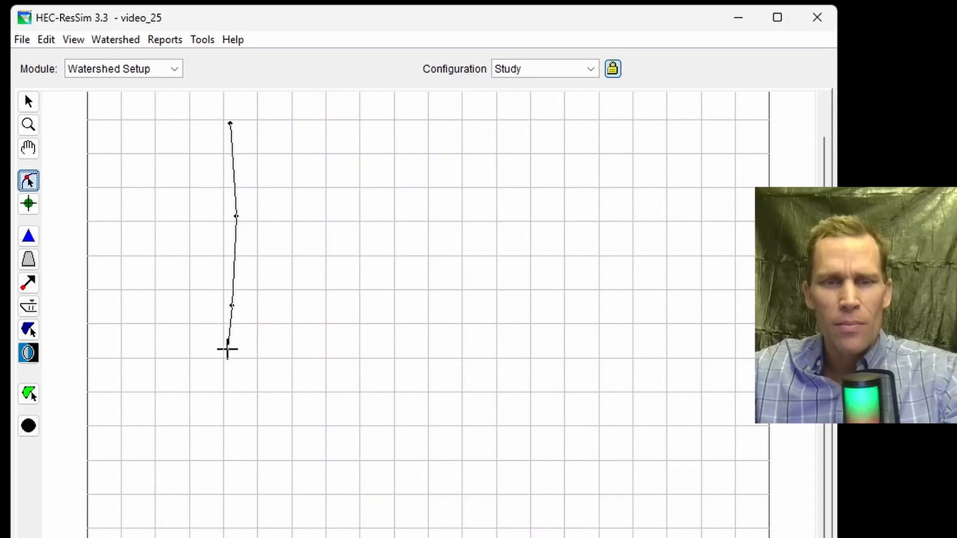
{"action": "left_click", "coordinate": [234, 367]}
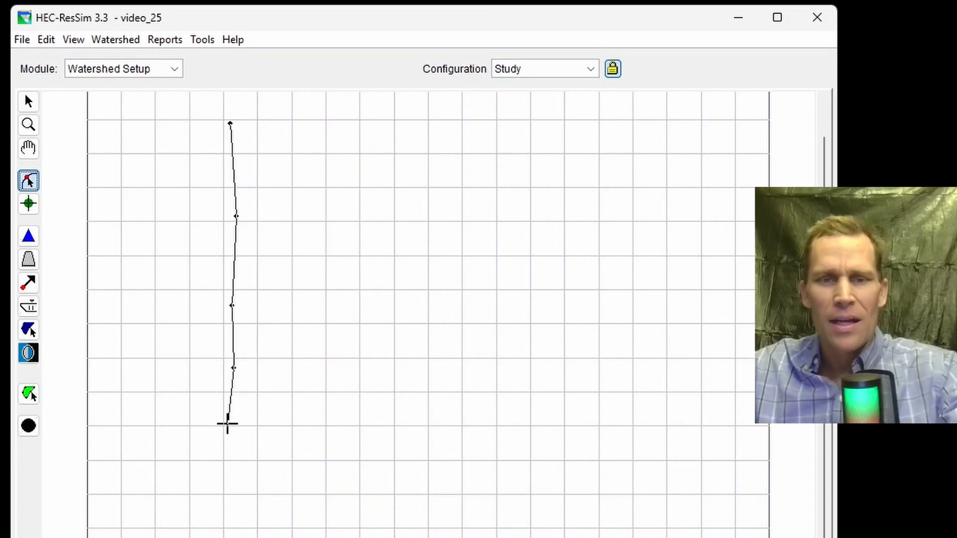
{"action": "double_click", "coordinate": [228, 424]}
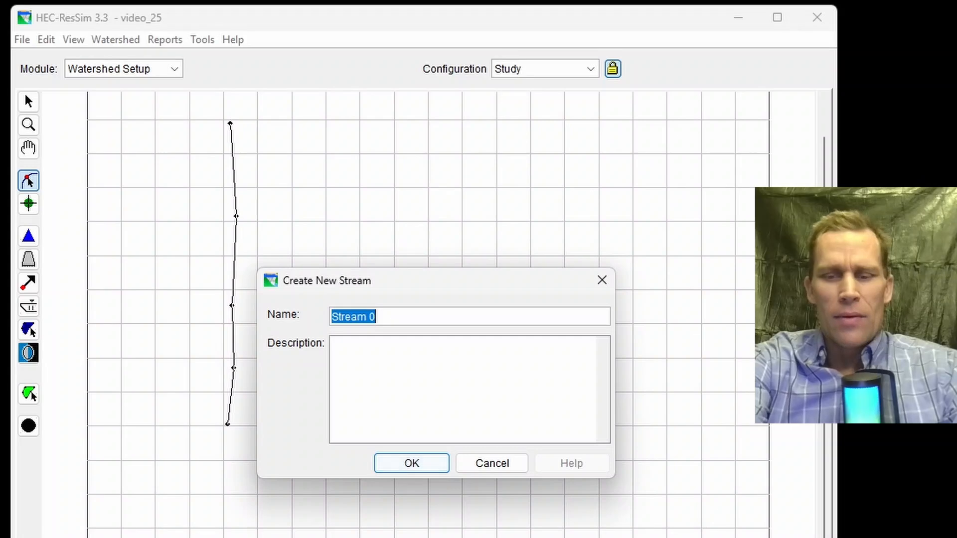
{"action": "type", "text": "Sacramento River"}
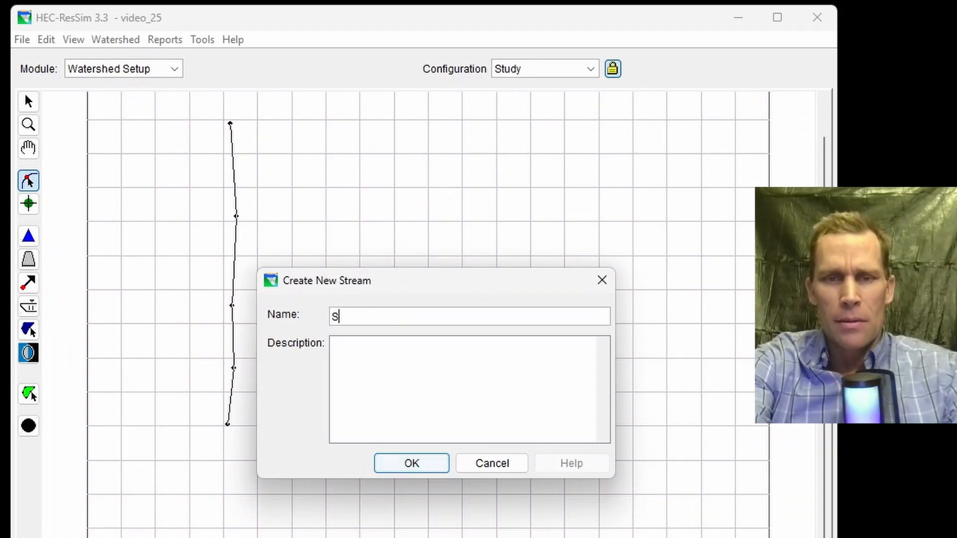
{"action": "key", "text": "Return"}
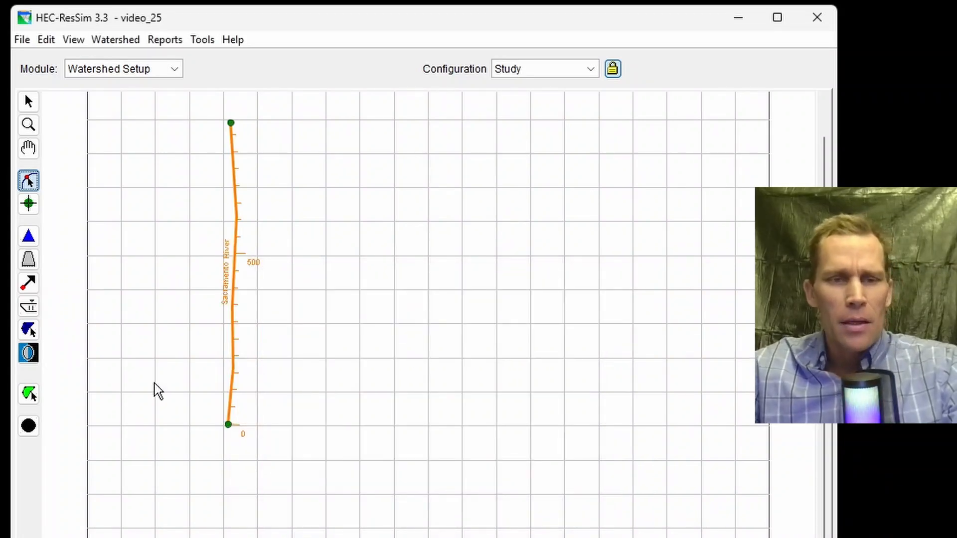
Step: Add a computation point named CP1 on the Sacramento River just below its upstream end
{"action": "left_click", "coordinate": [29, 427]}
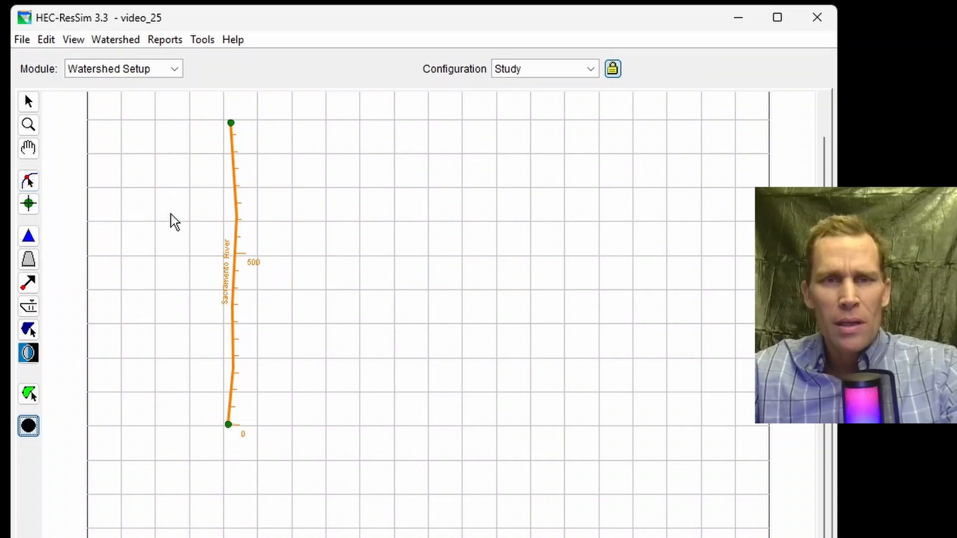
{"action": "left_click", "coordinate": [232, 147]}
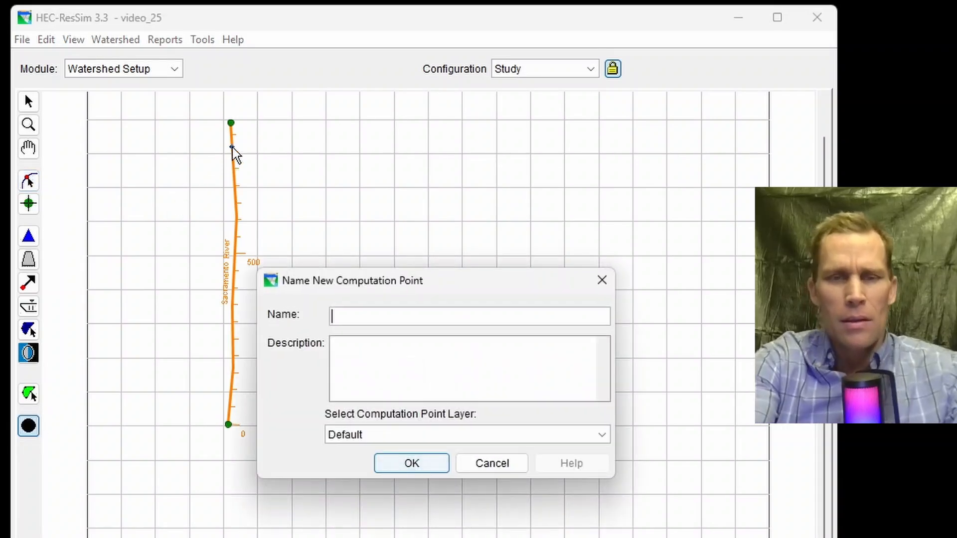
{"action": "type", "text": "CP"}
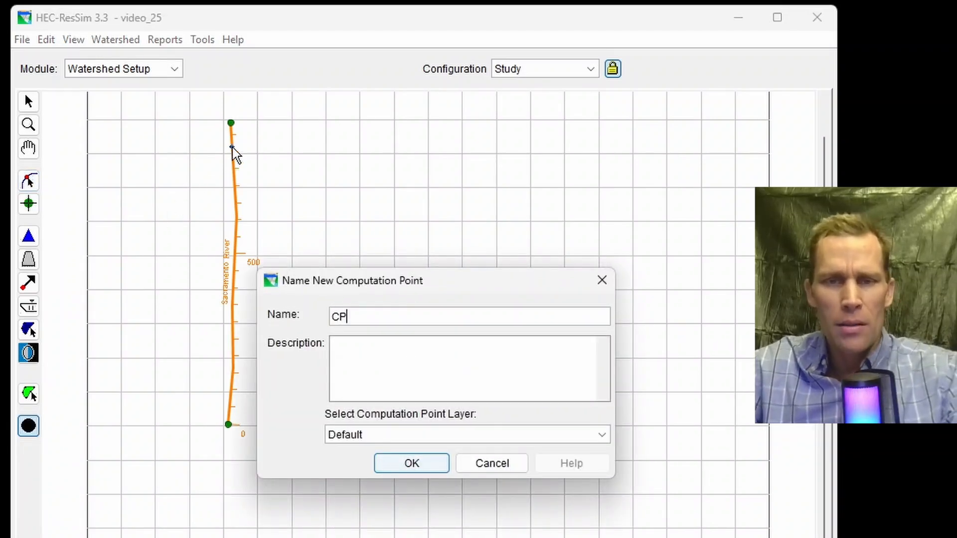
{"action": "type", "text": "1"}
{"action": "left_click", "coordinate": [418, 471]}
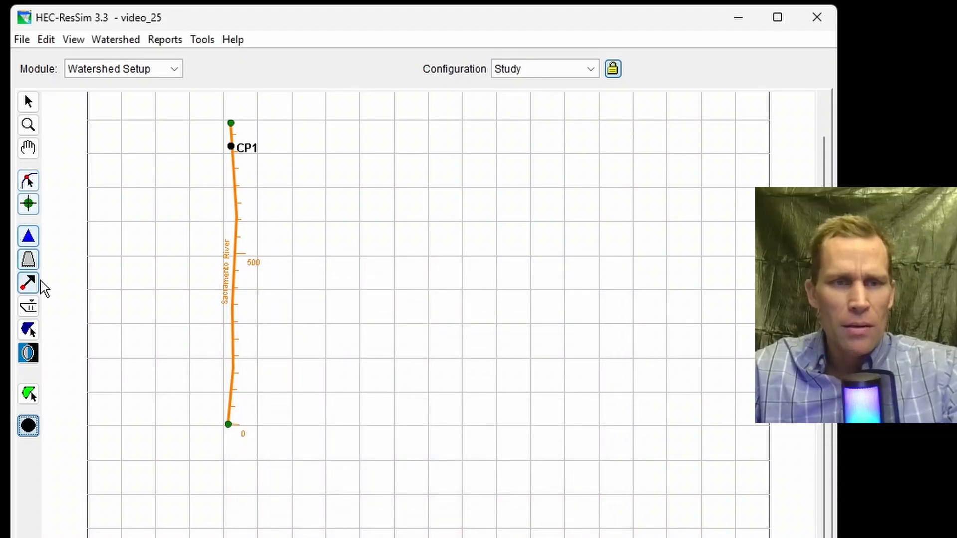
Step: Draw a diversion from the middle of the Sacramento River out to the west and name it Yolo Bypass
{"action": "left_click", "coordinate": [28, 284]}
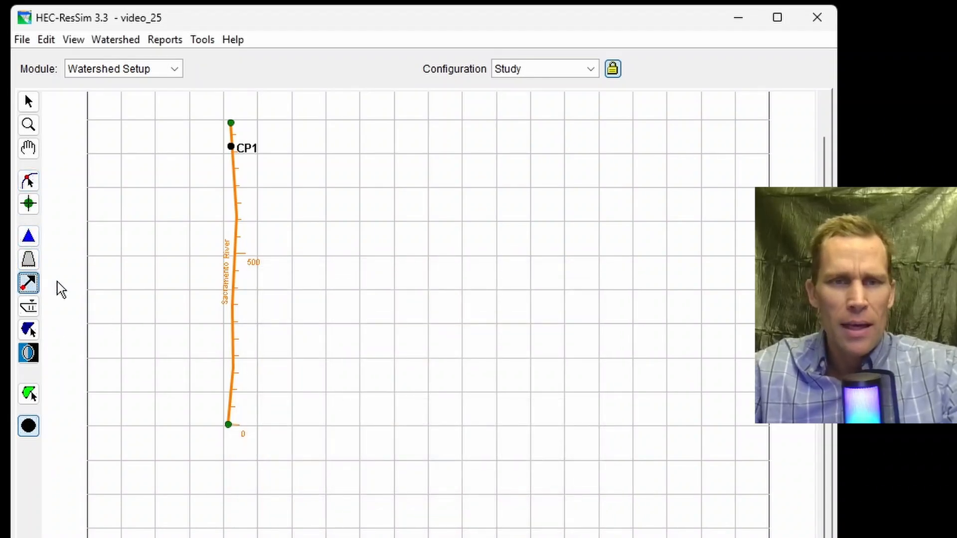
{"action": "left_click", "coordinate": [234, 266]}
{"action": "left_click", "coordinate": [178, 287]}
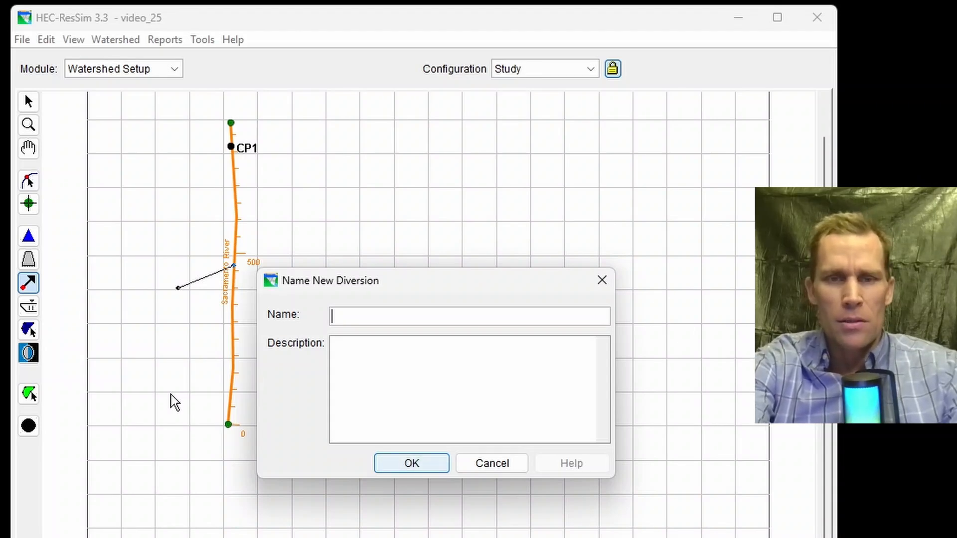
{"action": "type", "text": "Yolo Bypass"}
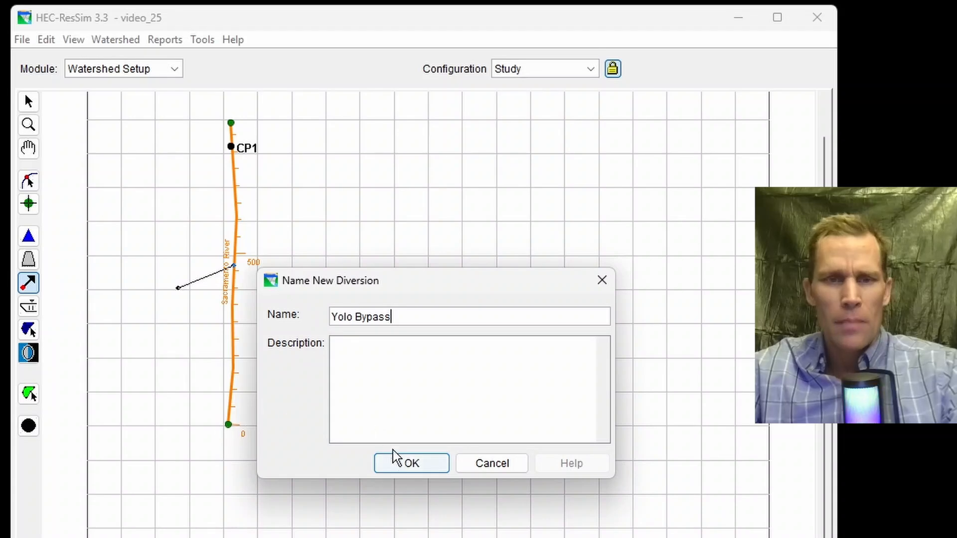
{"action": "left_click", "coordinate": [410, 464]}
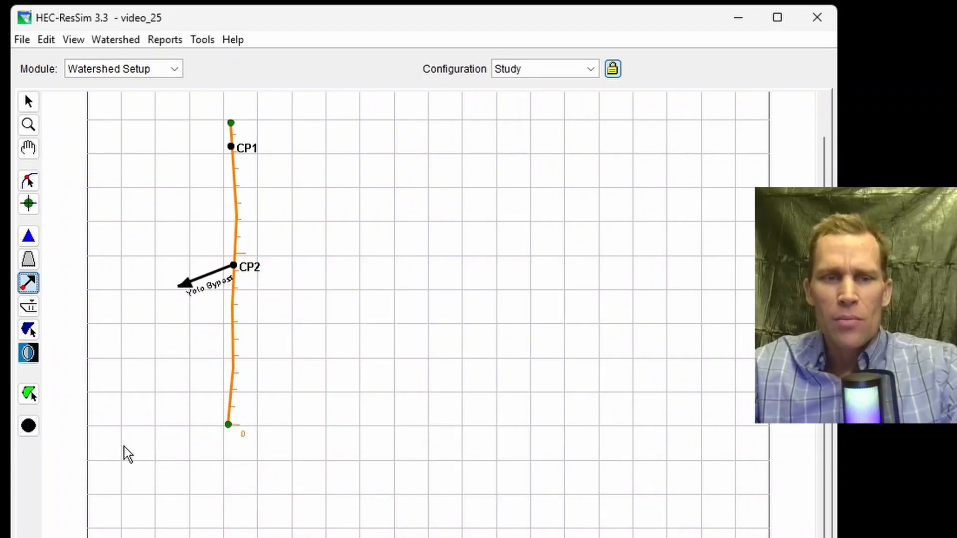
Step: Add a computation point named CP3 on the Sacramento River just above its downstream end
{"action": "left_click", "coordinate": [29, 427]}
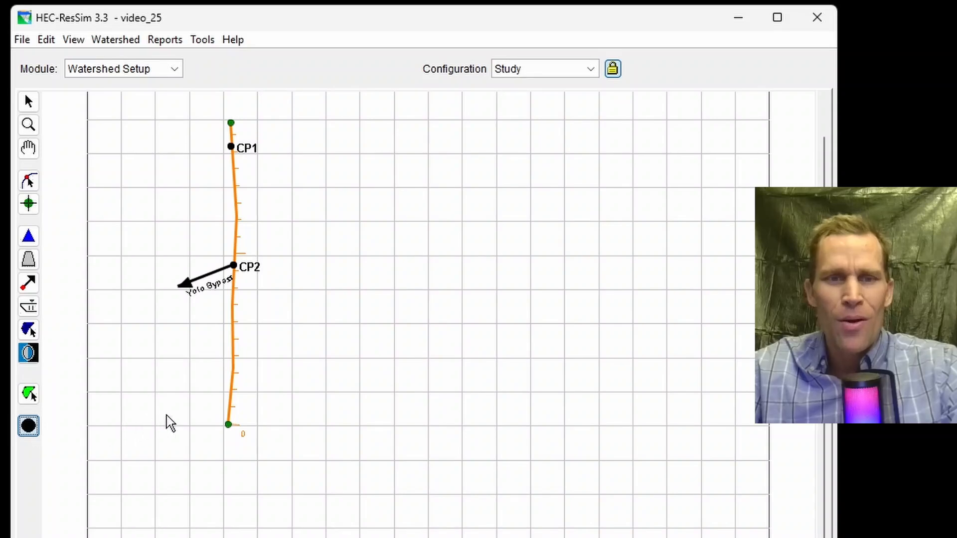
{"action": "left_click", "coordinate": [228, 405]}
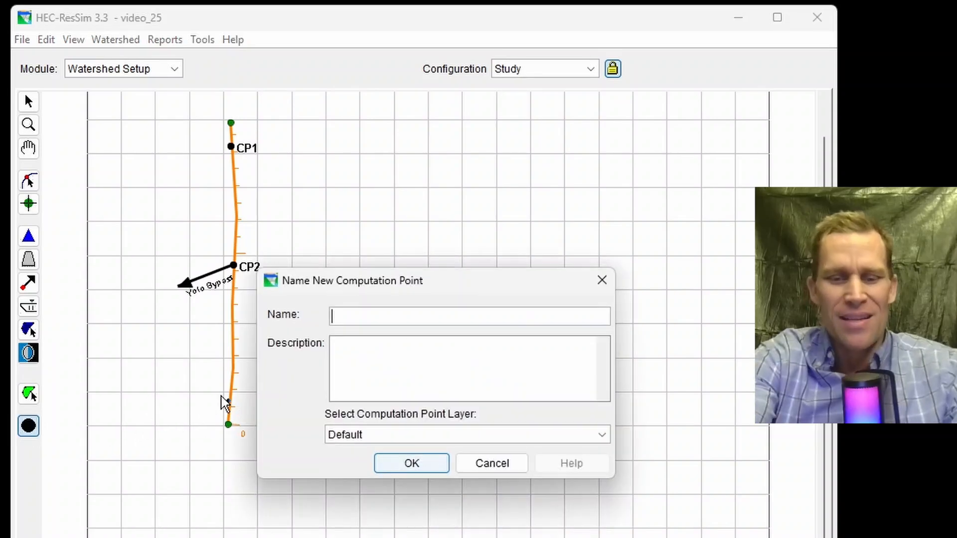
{"action": "type", "text": "CP3"}
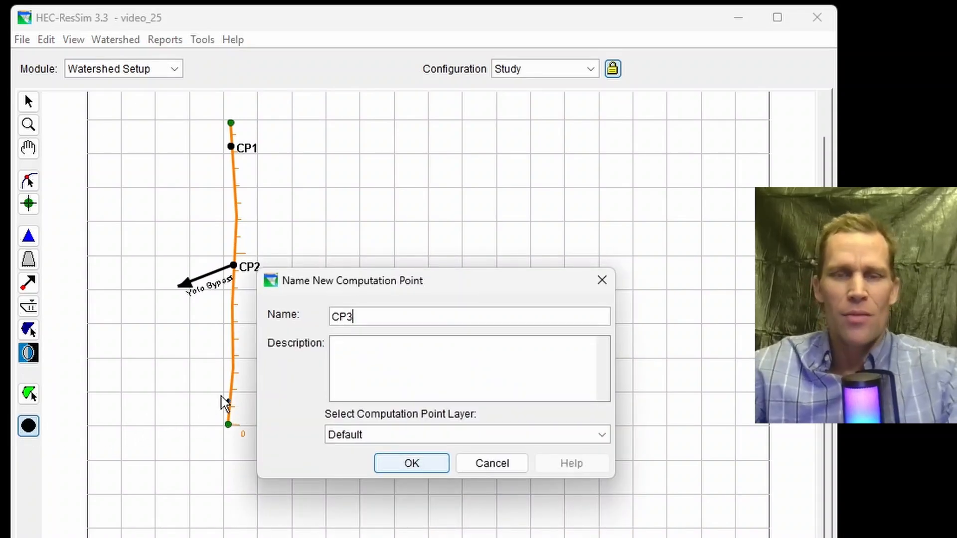
{"action": "left_click", "coordinate": [409, 469]}
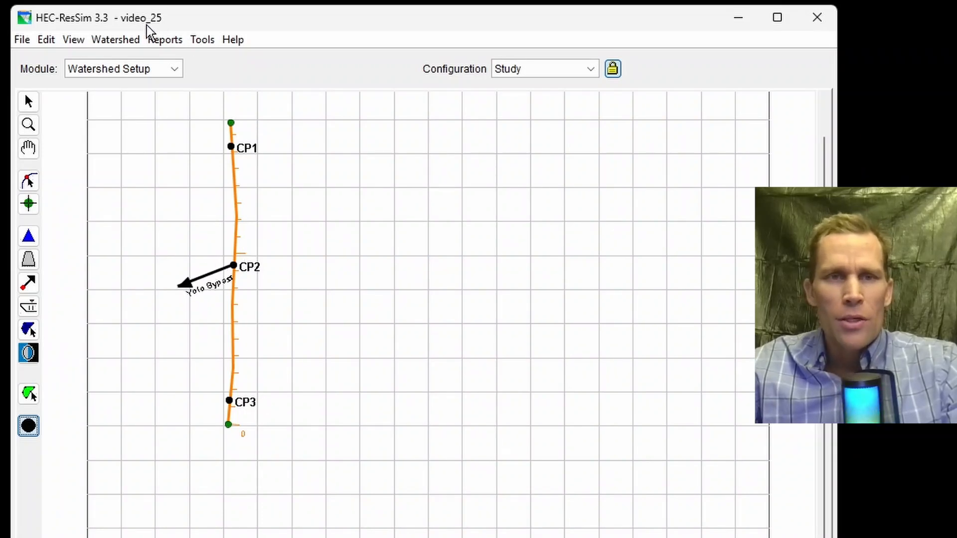
Step: Create a new watershed configuration named config_1 with a 1 Hour time step and apply it
{"action": "left_click", "coordinate": [124, 39]}
{"action": "left_click", "coordinate": [145, 58]}
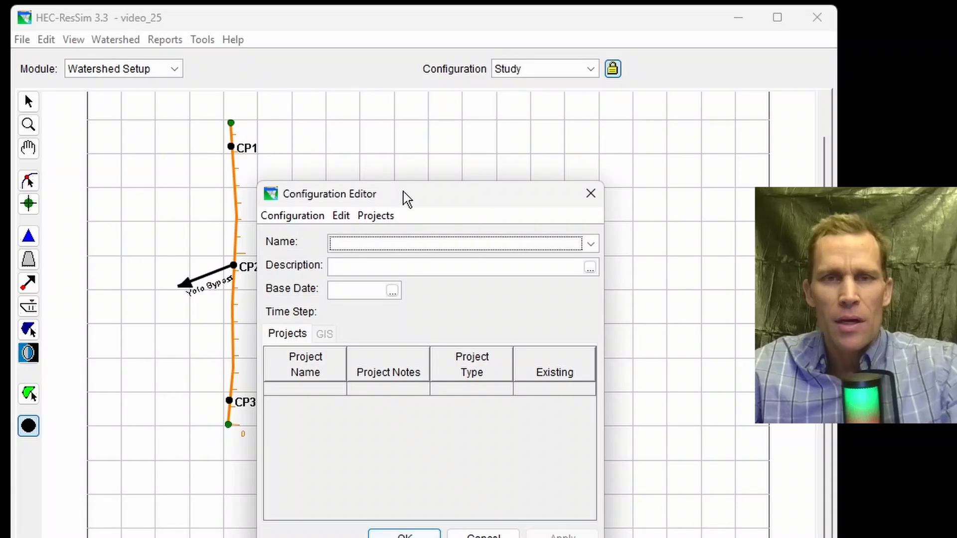
{"action": "left_click_drag", "start_coordinate": [404, 199], "coordinate": [467, 110]}
{"action": "left_click", "coordinate": [375, 130]}
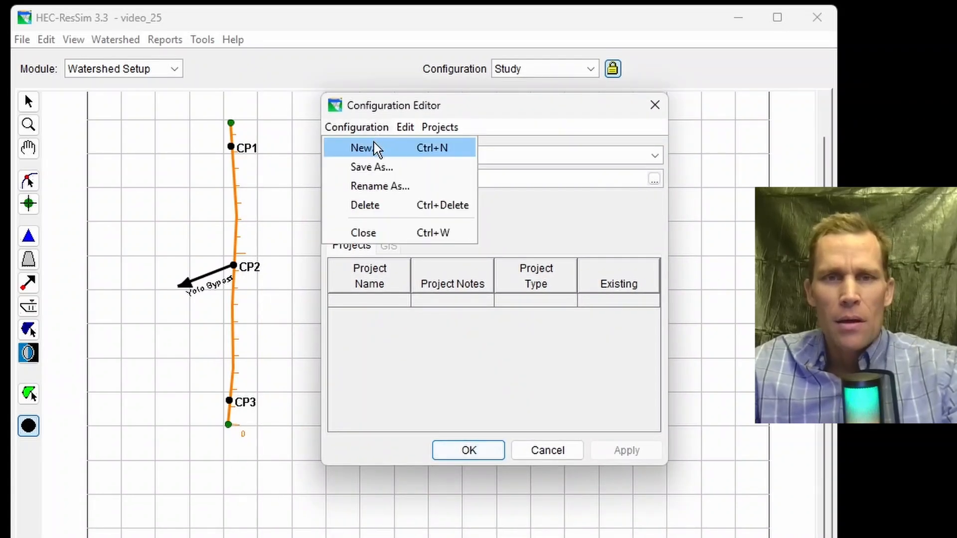
{"action": "left_click", "coordinate": [374, 149]}
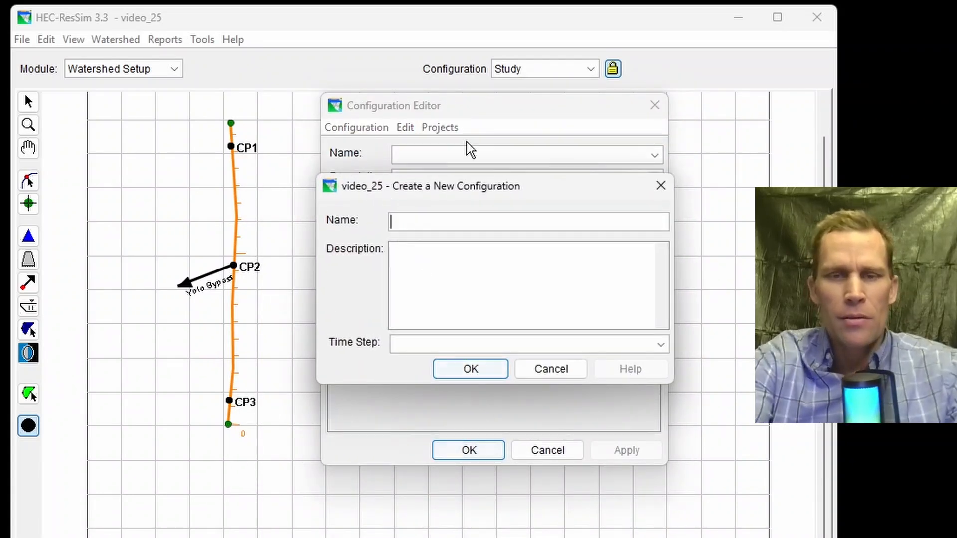
{"action": "type", "text": "config_1"}
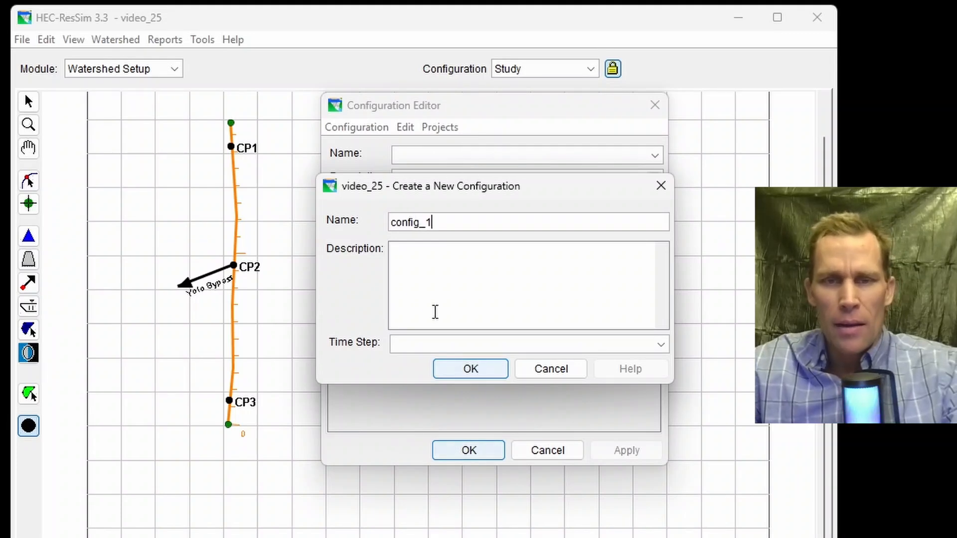
{"action": "left_click", "coordinate": [426, 346]}
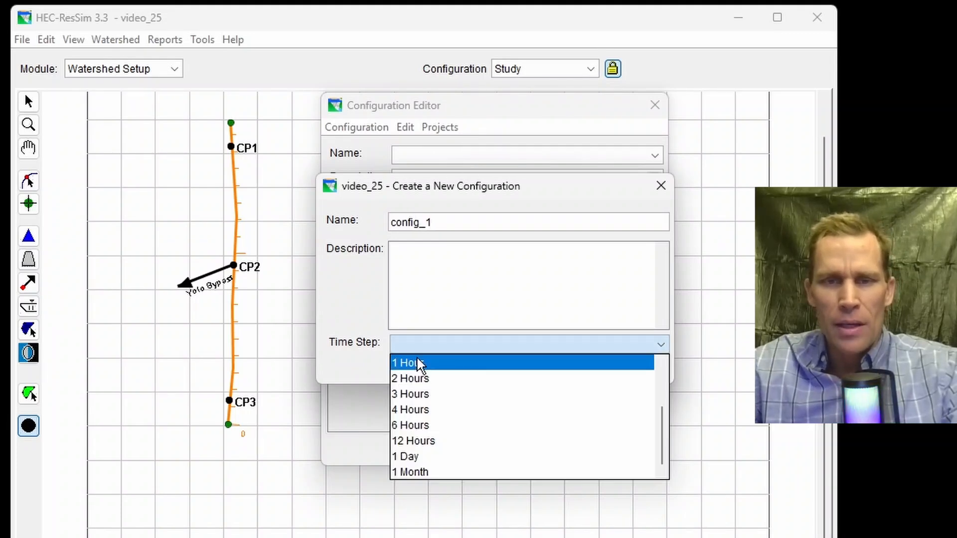
{"action": "left_click", "coordinate": [418, 361]}
{"action": "left_click", "coordinate": [464, 370]}
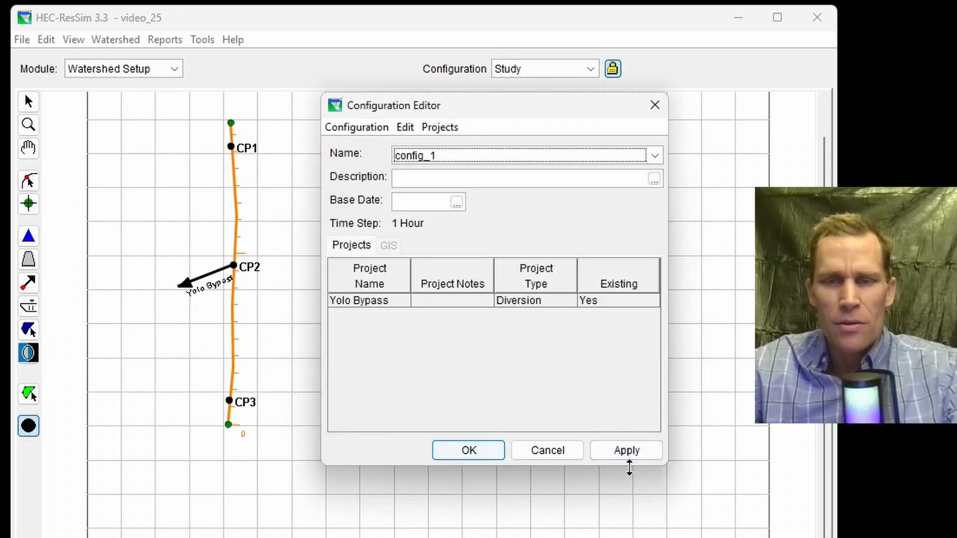
{"action": "left_click", "coordinate": [630, 457]}
{"action": "left_click", "coordinate": [471, 453]}
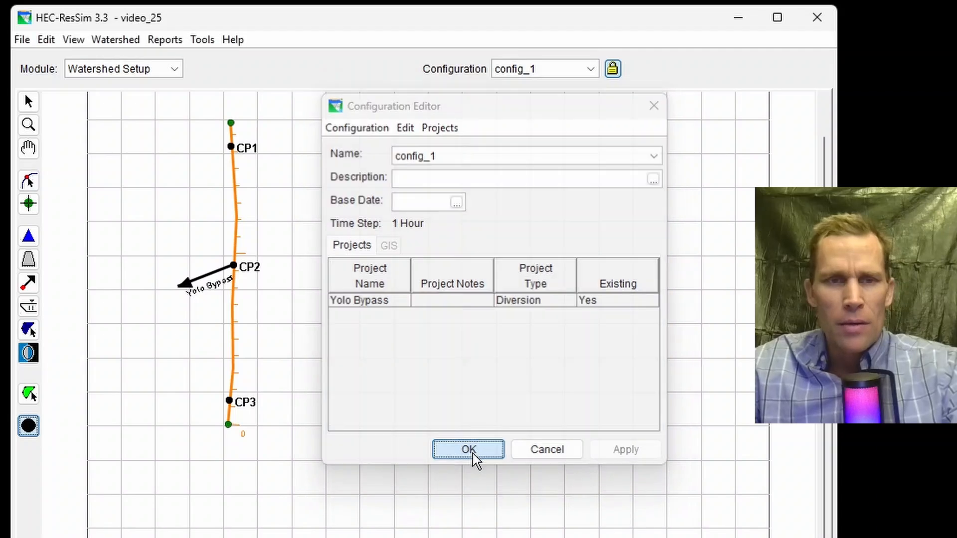
Step: Save the configuration and the watershed
{"action": "left_click", "coordinate": [22, 41]}
{"action": "mouse_move", "coordinate": [99, 49]}
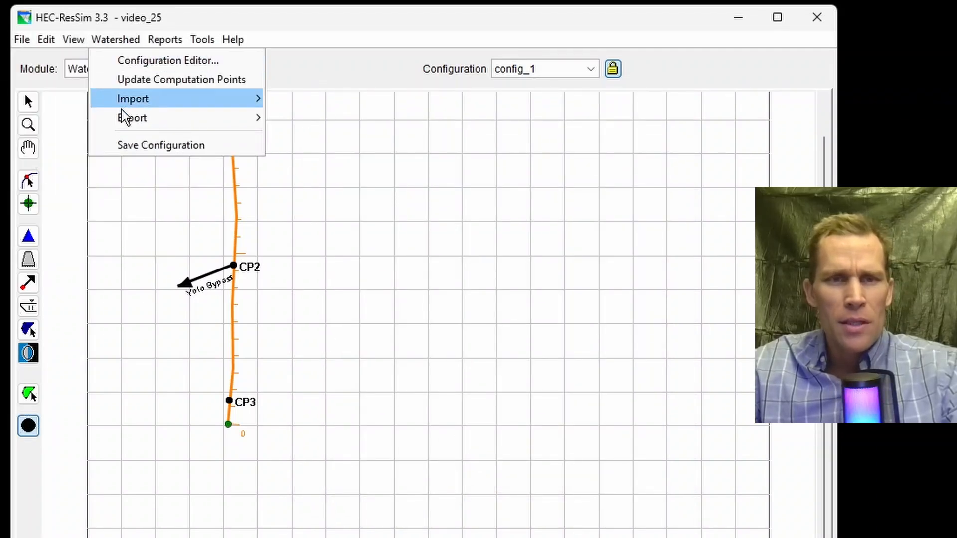
{"action": "left_click", "coordinate": [116, 145]}
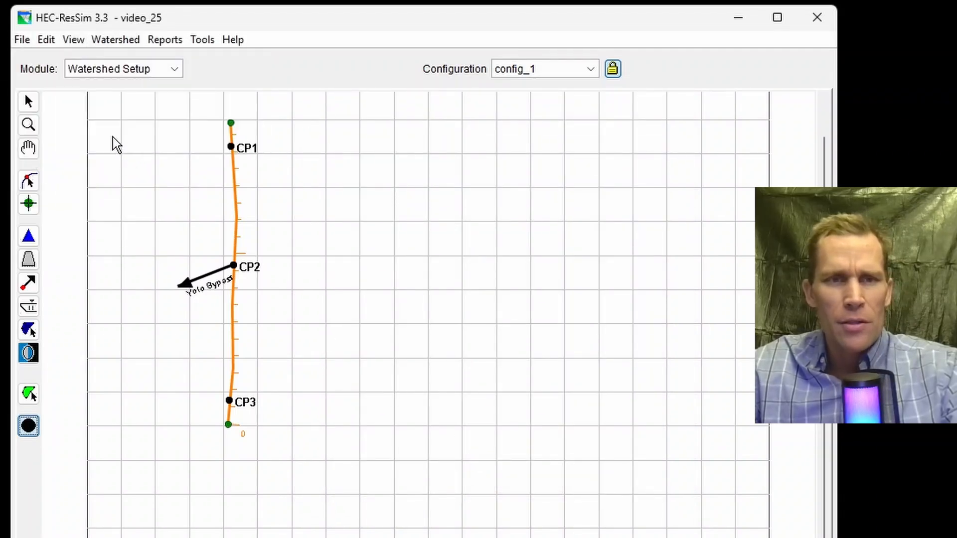
{"action": "left_click", "coordinate": [21, 41]}
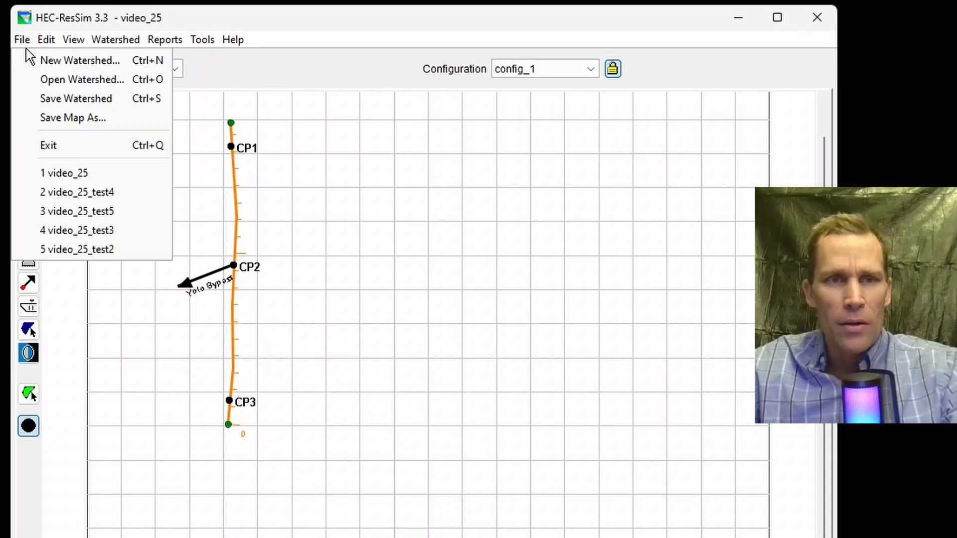
{"action": "left_click", "coordinate": [61, 102]}
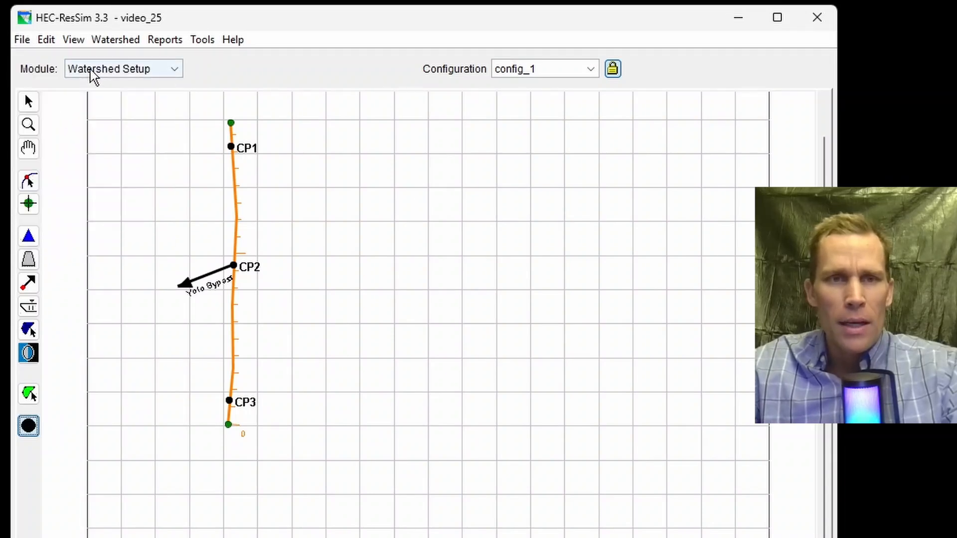
Step: Switch to the Reservoir Network module and create a reservoir network named network_1 based on configuration config_1
{"action": "left_click", "coordinate": [175, 70]}
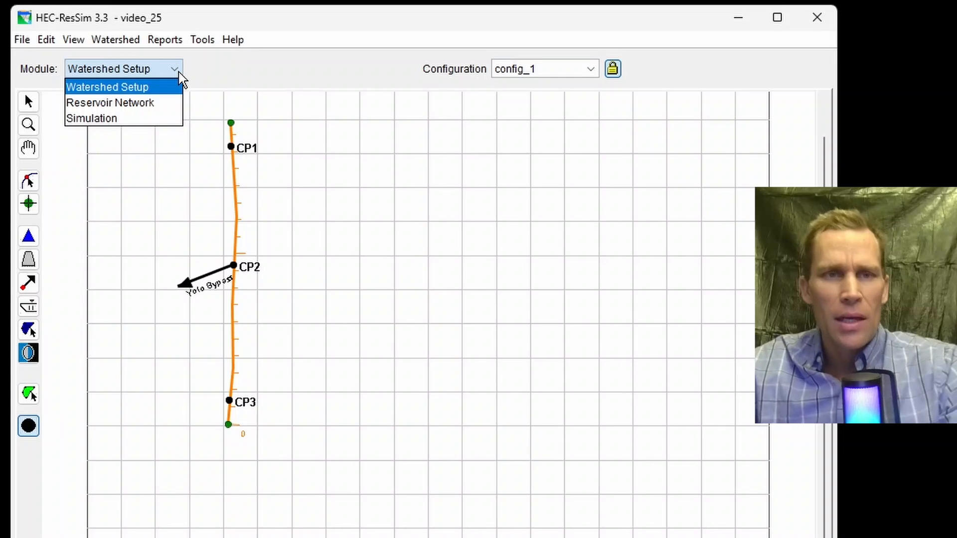
{"action": "left_click", "coordinate": [131, 102]}
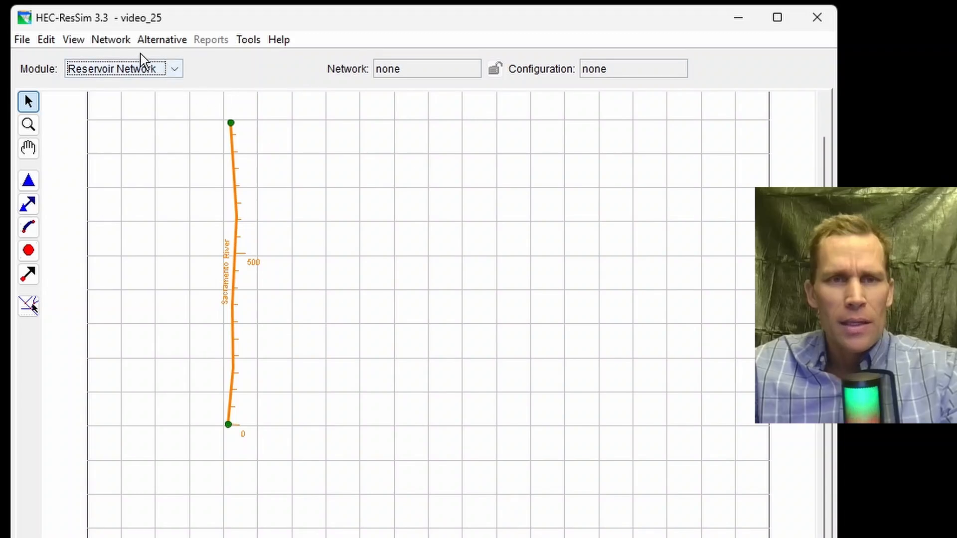
{"action": "left_click", "coordinate": [111, 41]}
{"action": "left_click", "coordinate": [131, 63]}
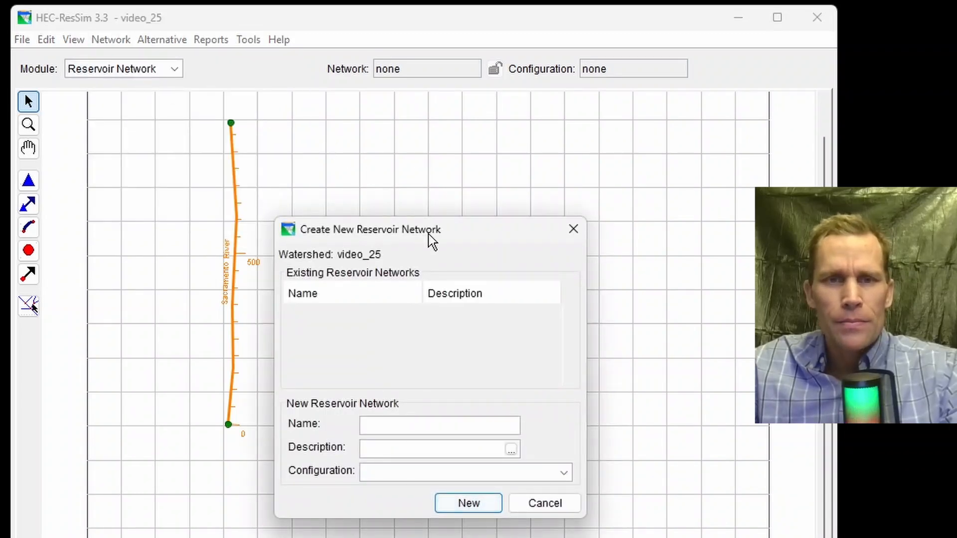
{"action": "left_click_drag", "start_coordinate": [429, 232], "coordinate": [461, 132]}
{"action": "left_click", "coordinate": [410, 325]}
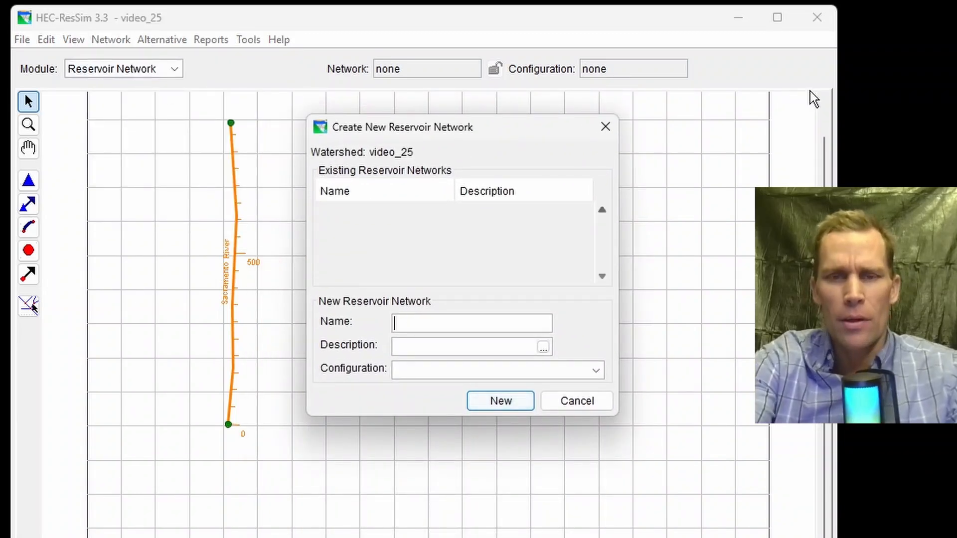
{"action": "type", "text": "network_1"}
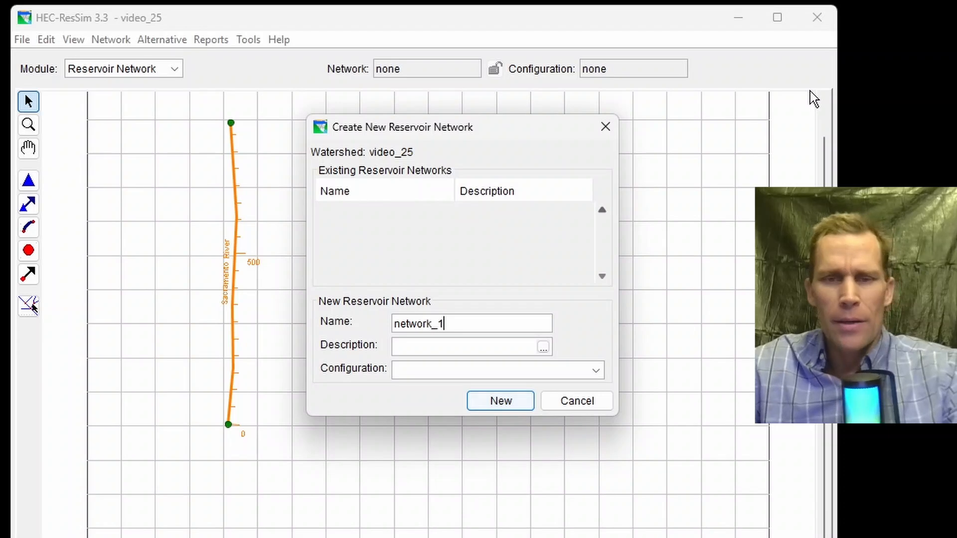
{"action": "left_click", "coordinate": [411, 370]}
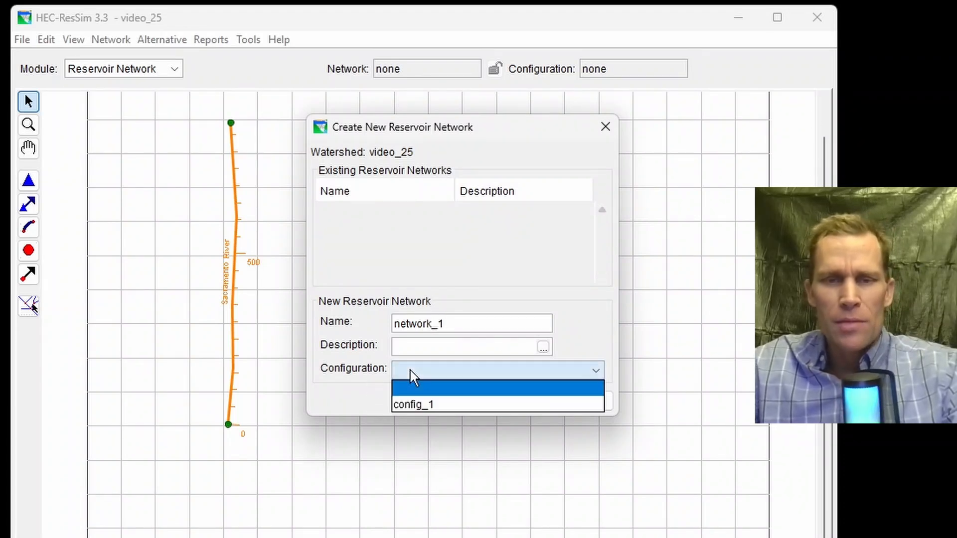
{"action": "left_click", "coordinate": [425, 405]}
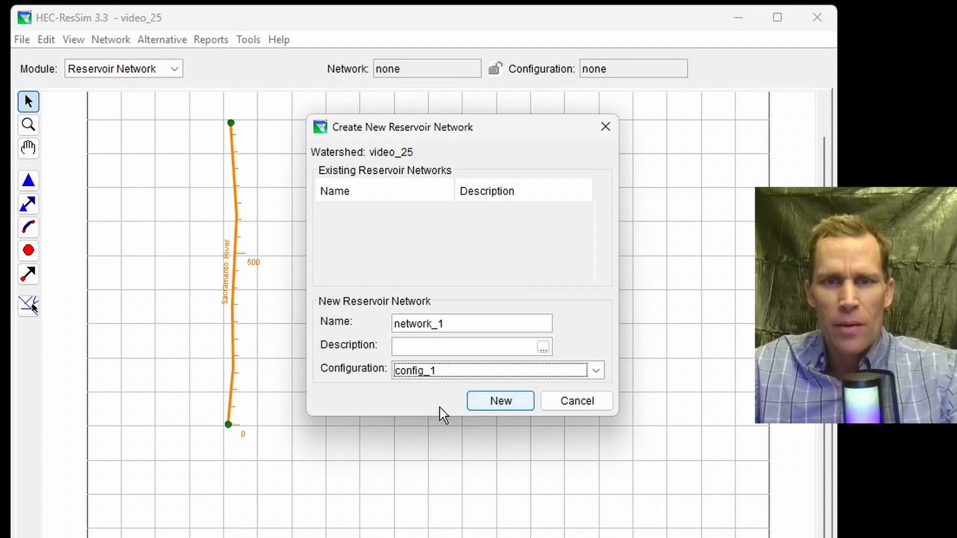
{"action": "left_click", "coordinate": [504, 403]}
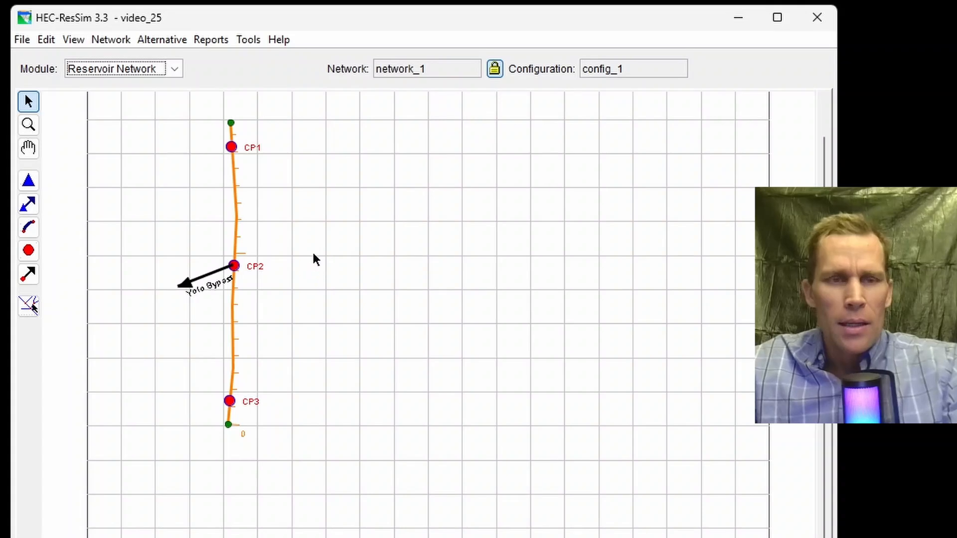
Step: Draw the routing reaches CP1 to CP2 and CP2 to CP3 along the Sacramento River, keeping their suggested names
{"action": "left_click", "coordinate": [29, 230]}
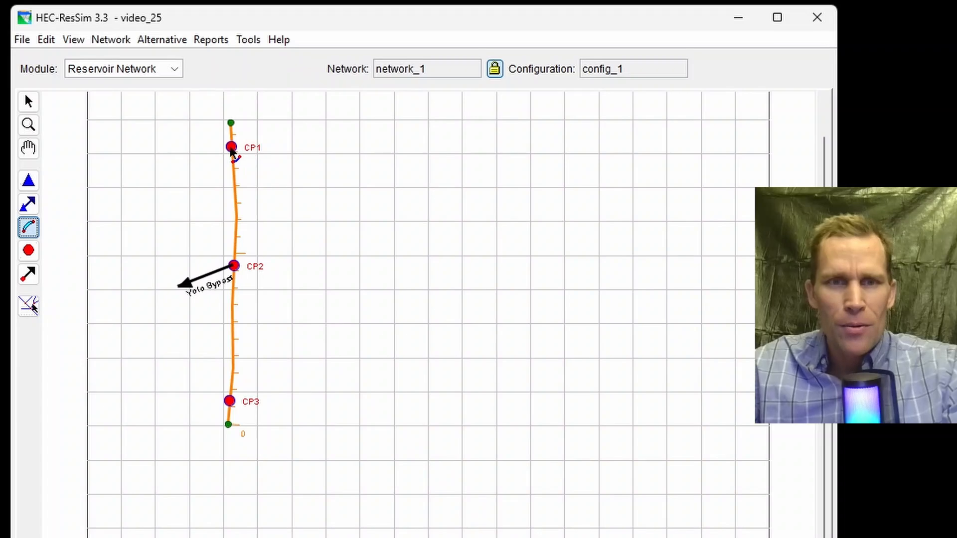
{"action": "left_click", "coordinate": [232, 148]}
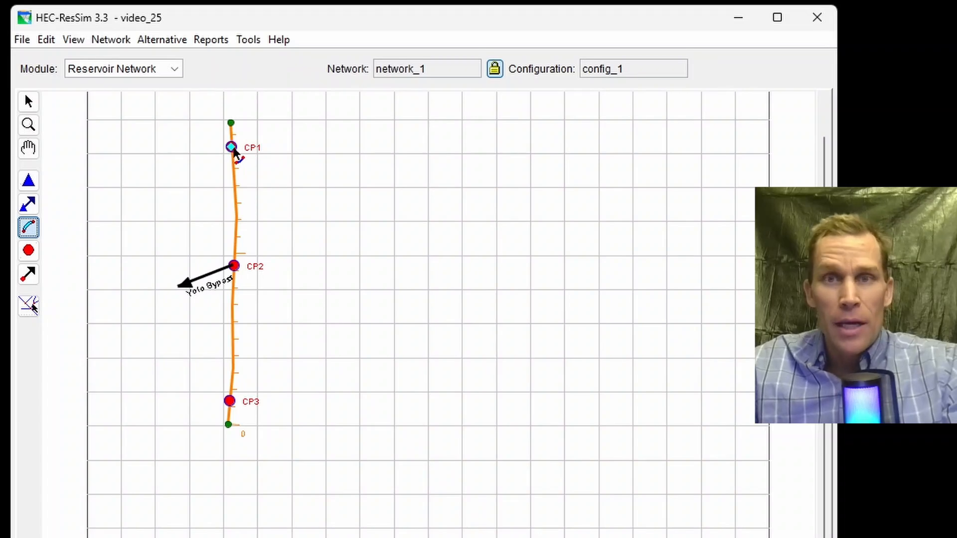
{"action": "left_click", "coordinate": [238, 269]}
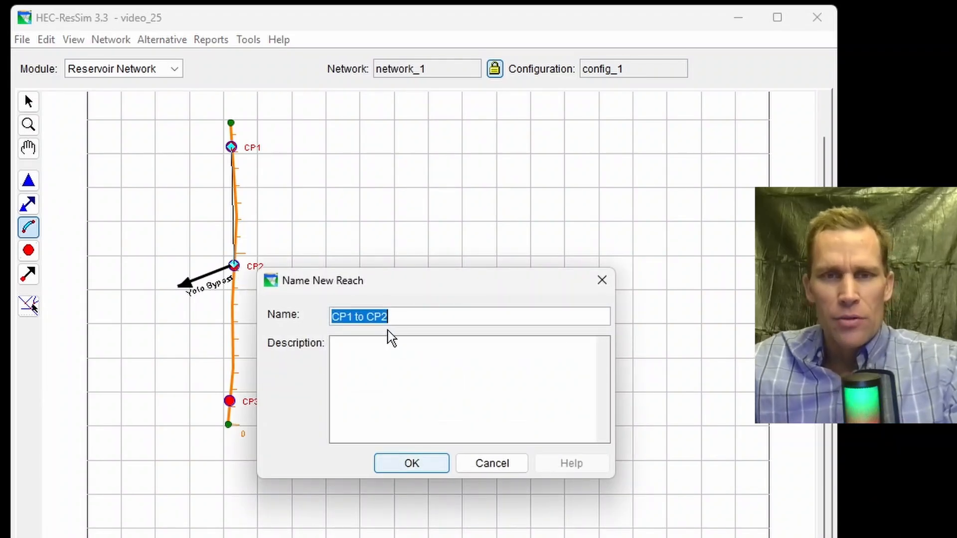
{"action": "left_click", "coordinate": [408, 464]}
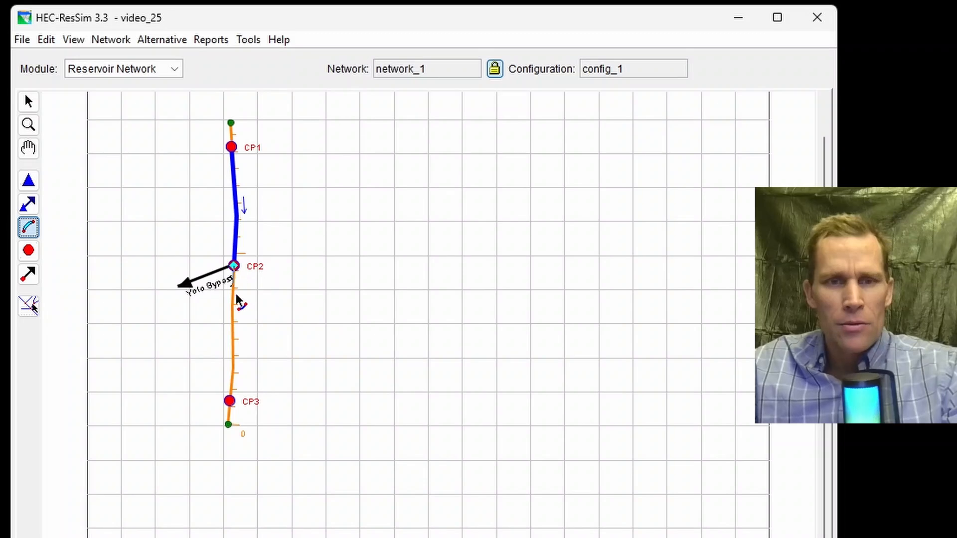
{"action": "double_click", "coordinate": [230, 401]}
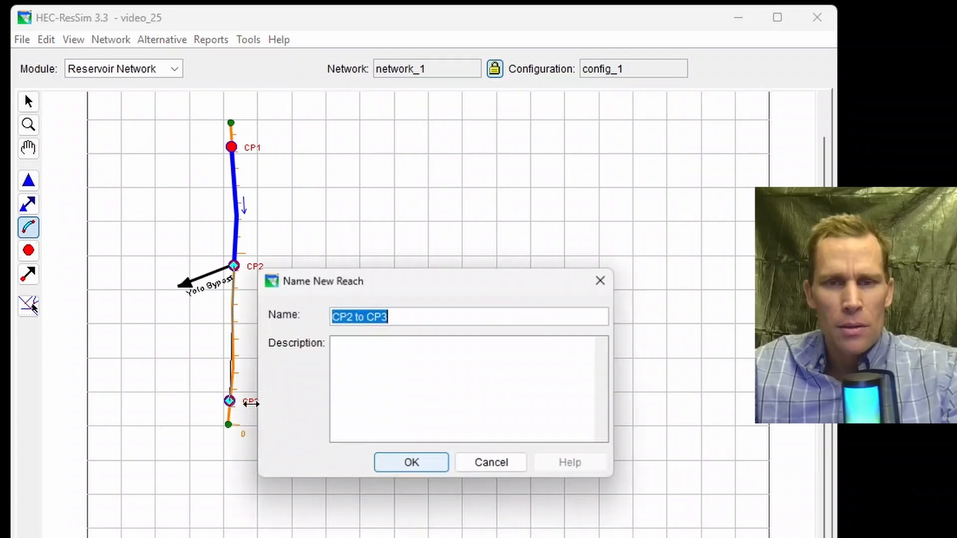
{"action": "left_click", "coordinate": [414, 463]}
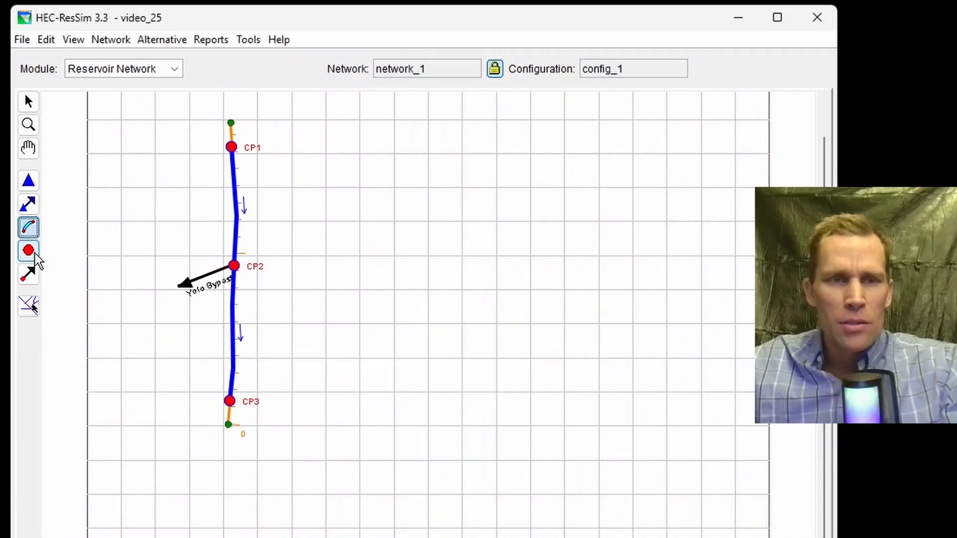
Step: Add a local flow named inflow_sacramento with factor 1 to junction CP1 and apply it
{"action": "left_click", "coordinate": [28, 251]}
{"action": "right_click", "coordinate": [234, 149]}
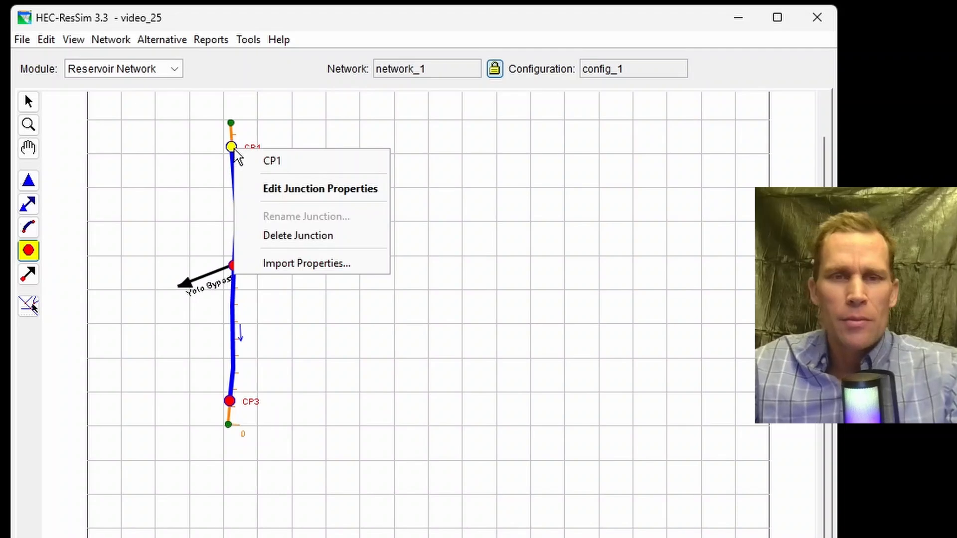
{"action": "left_click", "coordinate": [273, 192]}
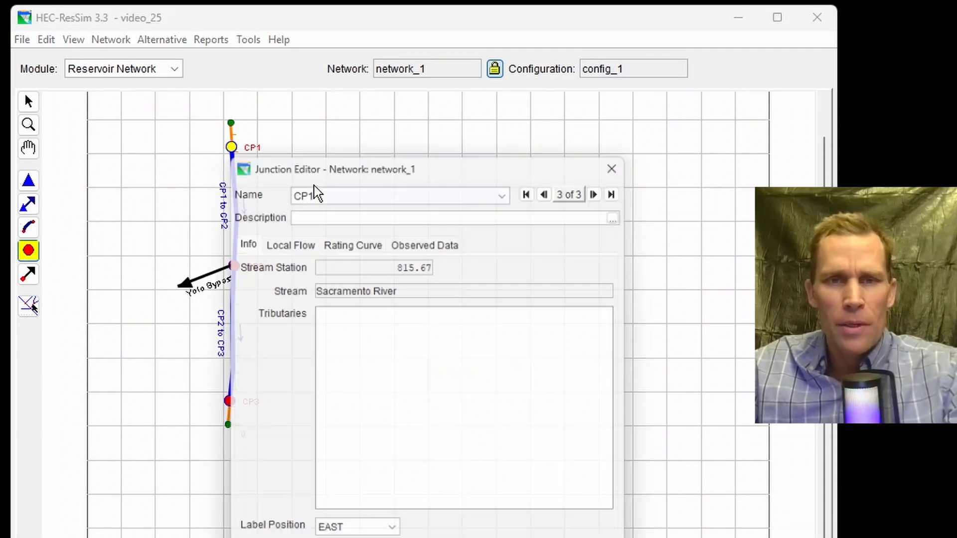
{"action": "left_click_drag", "start_coordinate": [369, 160], "coordinate": [513, 93]}
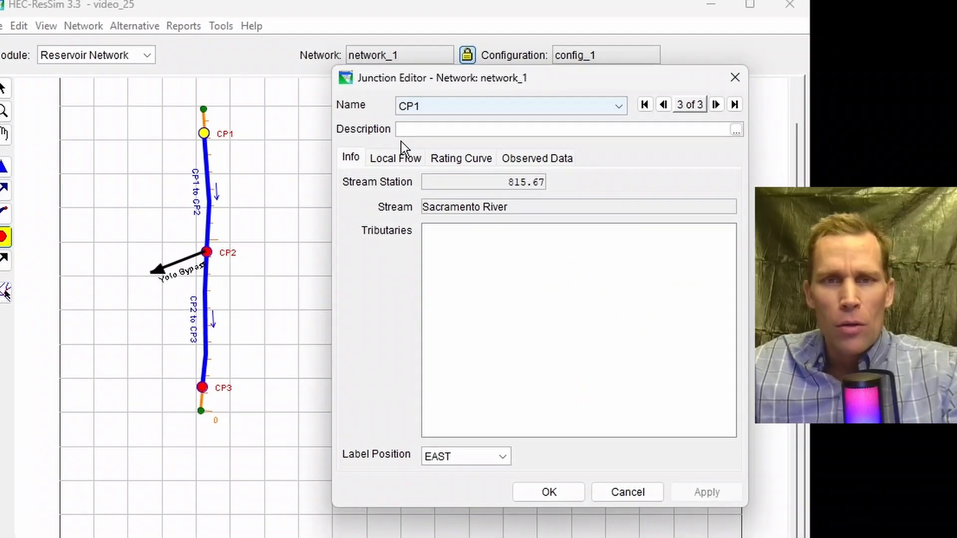
{"action": "left_click", "coordinate": [392, 159]}
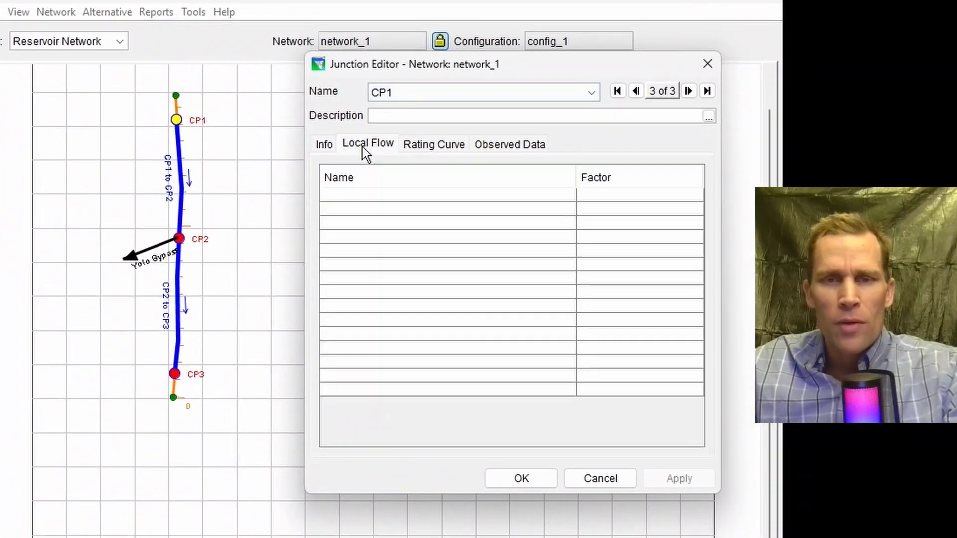
{"action": "left_click", "coordinate": [349, 197]}
{"action": "type", "text": "inflow a"}
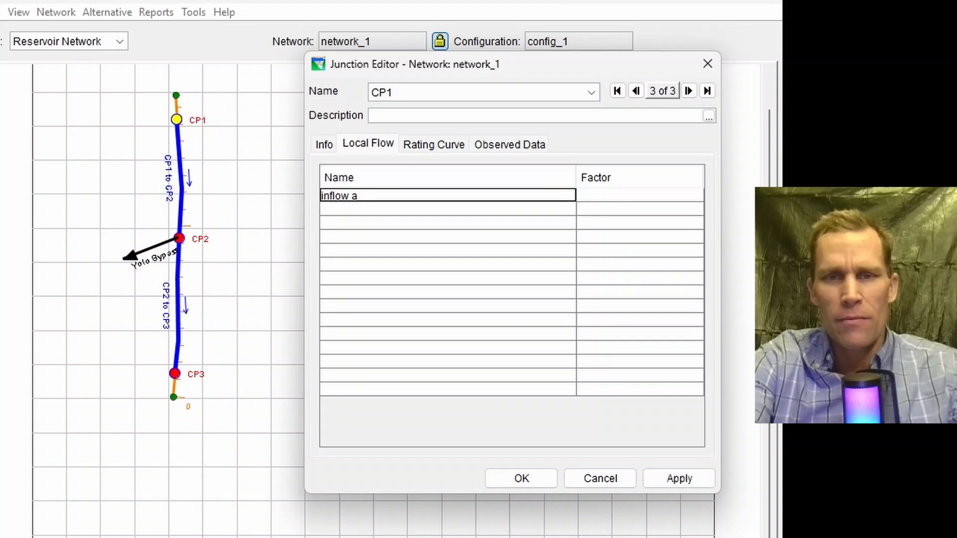
{"action": "key", "text": "BackSpace"}
{"action": "key", "text": "BackSpace"}
{"action": "type", "text": "_sacramento"}
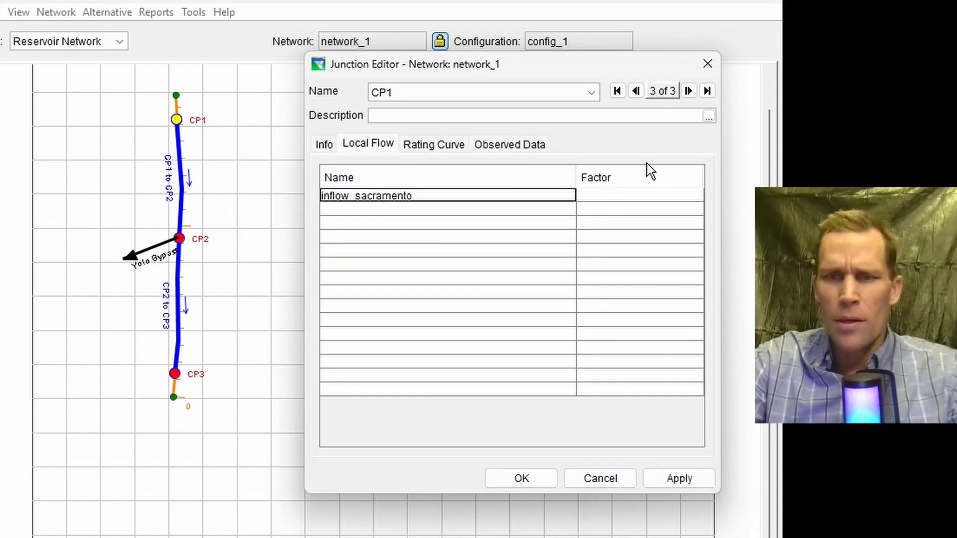
{"action": "key", "text": "Tab"}
{"action": "type", "text": "1"}
{"action": "key", "text": "Tab"}
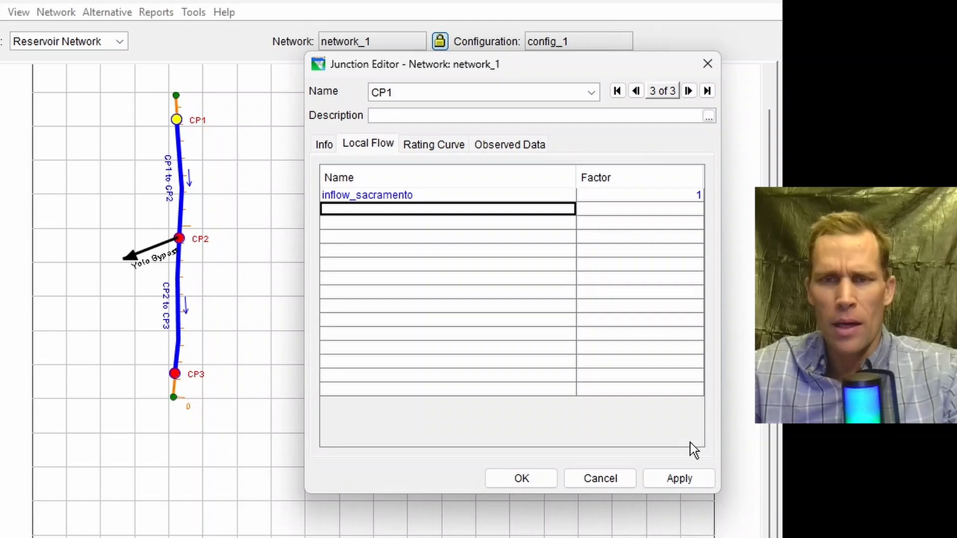
{"action": "left_click", "coordinate": [695, 477]}
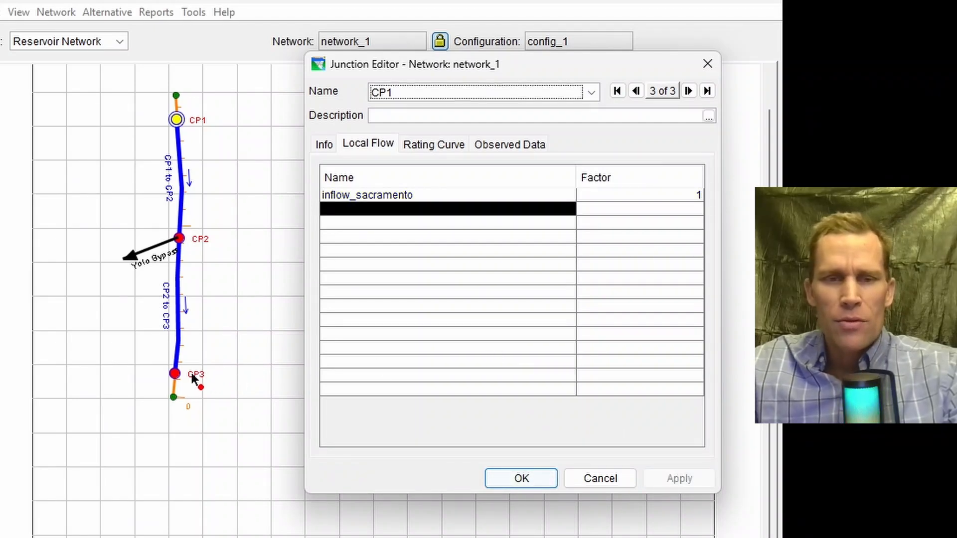
Step: Give junction CP3 a simple rating curve with flows 0, 600, 2000, 3500, 6000, 10000, 15000, 20000 and 40000 cfs at stages 0 to 40 ft, 5 ft apart
{"action": "mouse_move", "coordinate": [176, 378]}
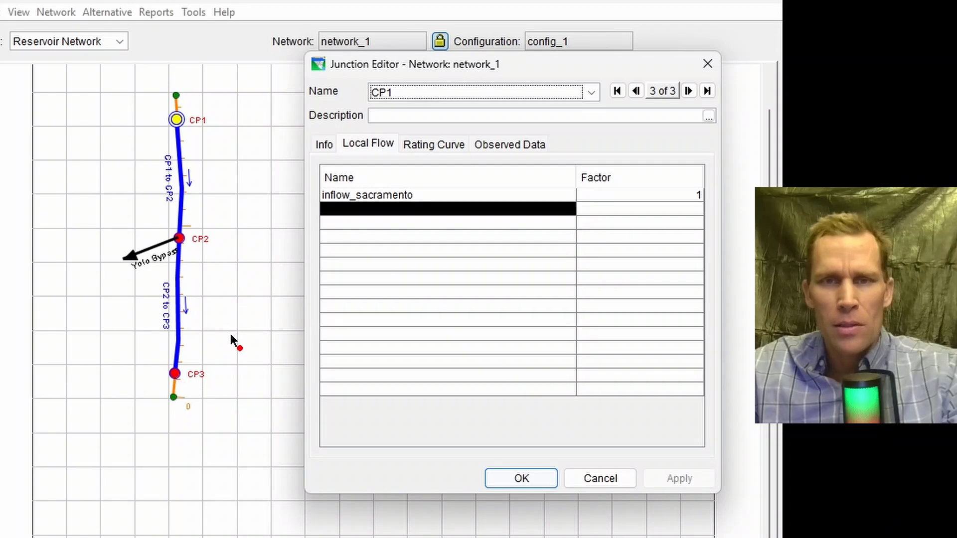
{"action": "left_click", "coordinate": [396, 94]}
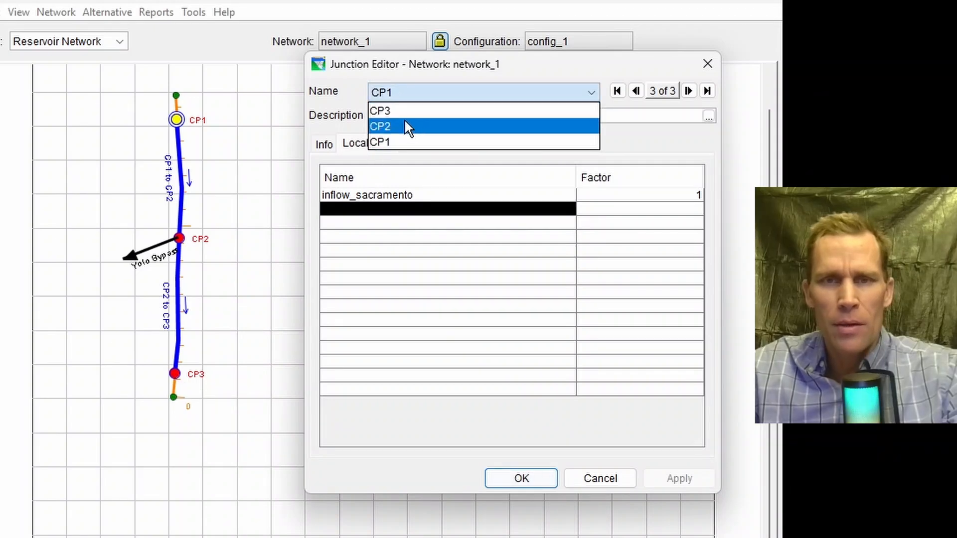
{"action": "left_click", "coordinate": [402, 112]}
{"action": "left_click", "coordinate": [433, 146]}
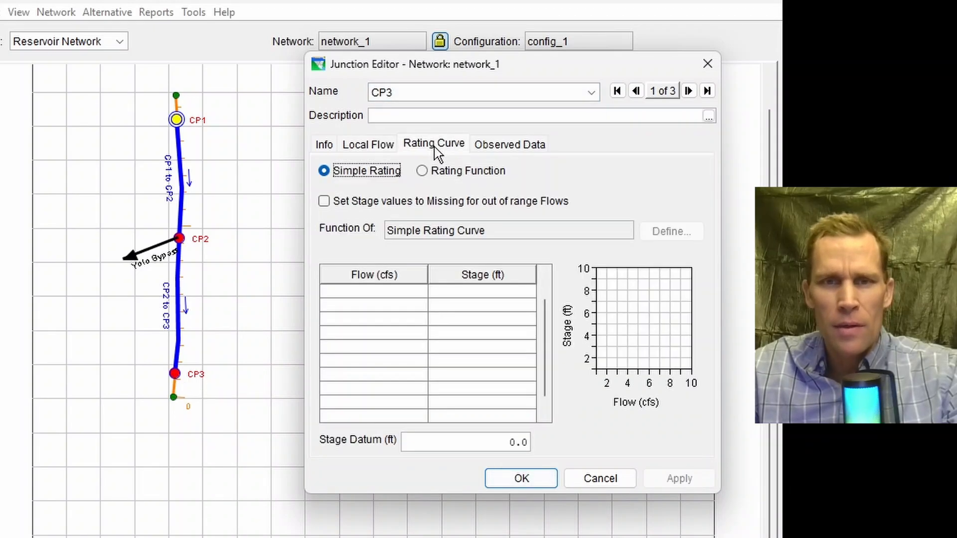
{"action": "left_click", "coordinate": [324, 172]}
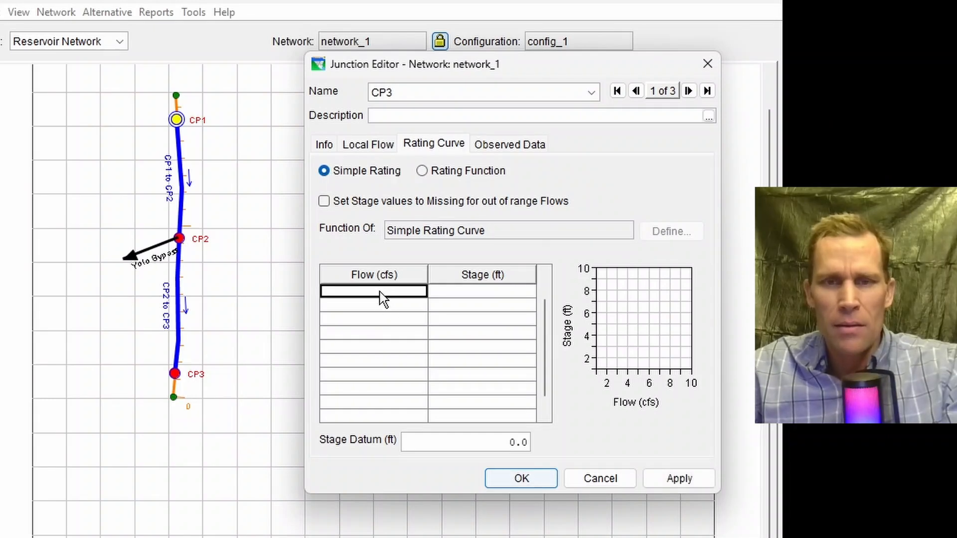
{"action": "type", "text": "0\t0 600.0\t5.0 2000.0\t10.0 3500.0\t15.0 6000.0\t20.0 10000.0\t25.0 15000.0\t30.0 20000.0\t35.0 40000.0\t40.0"}
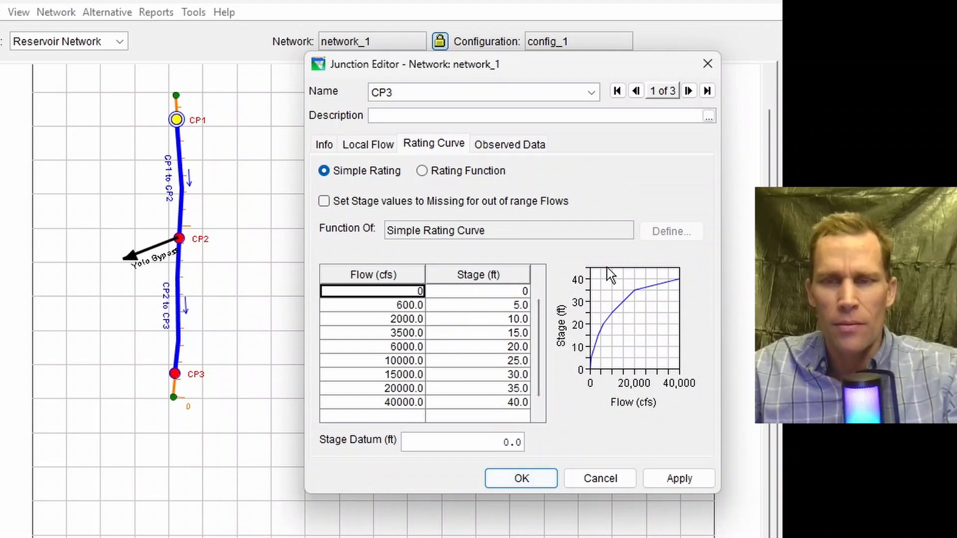
{"action": "left_click", "coordinate": [679, 477]}
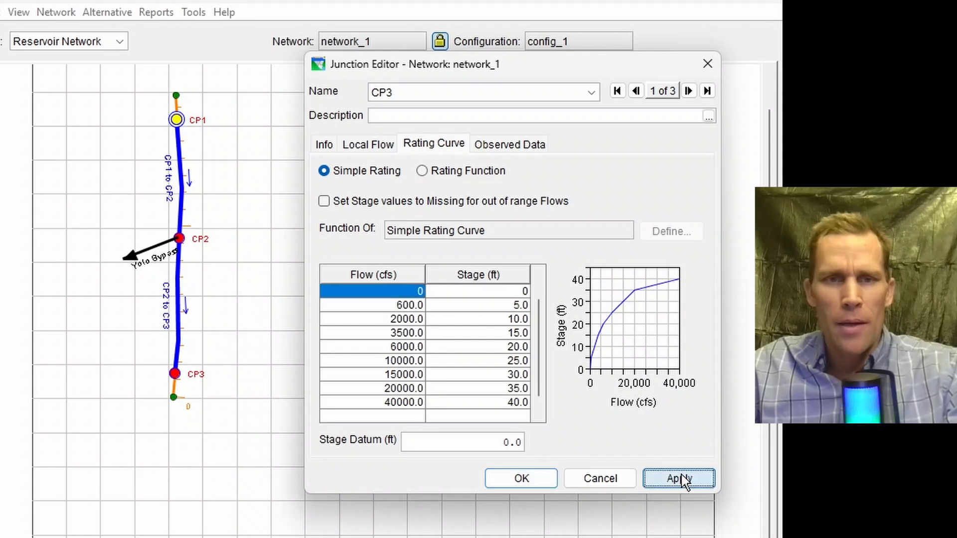
{"action": "left_click", "coordinate": [542, 479]}
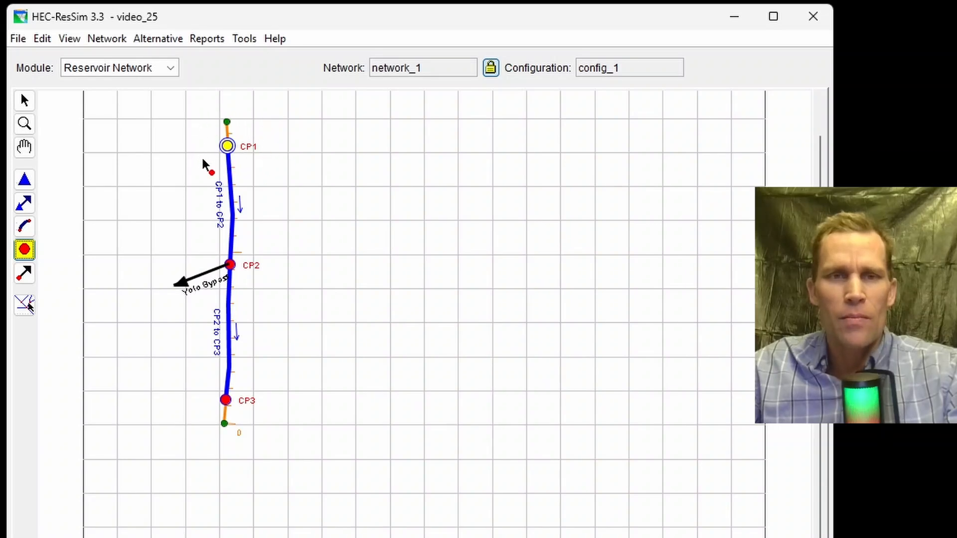
Step: Switch to HEC-DSSVue and create a new DSS file named timeseries_data.dss in the video_25 folder
{"action": "left_click", "coordinate": [207, 38]}
{"action": "mouse_move", "coordinate": [244, 39]}
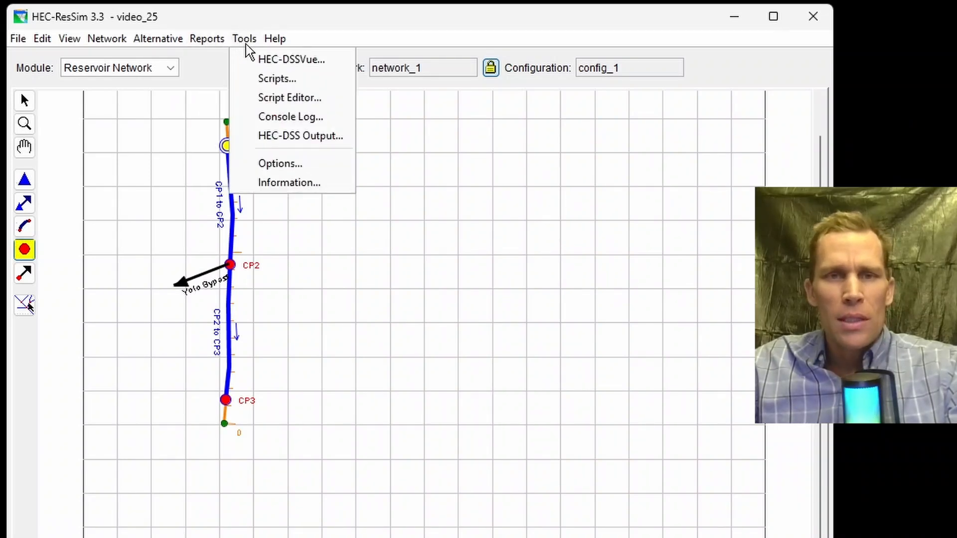
{"action": "left_click", "coordinate": [261, 68]}
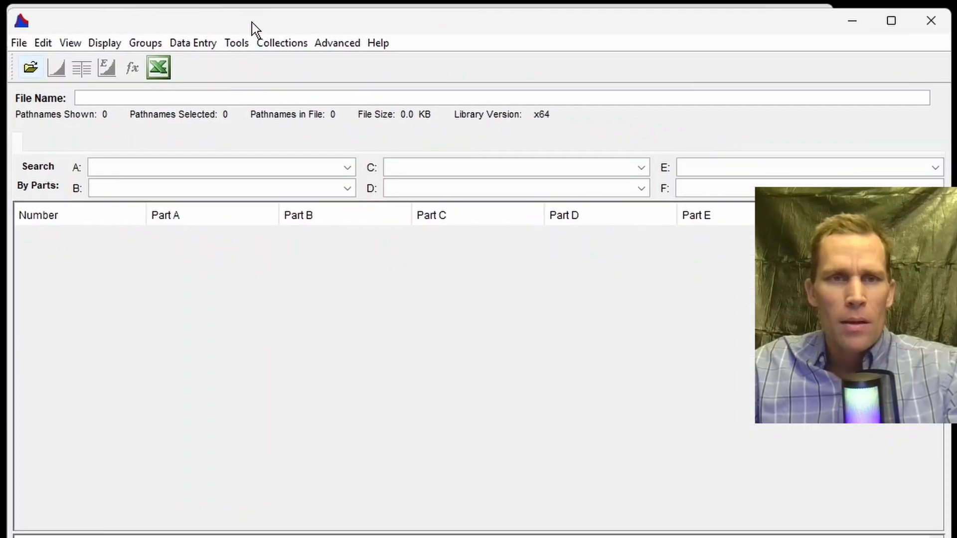
{"action": "left_click_drag", "start_coordinate": [252, 22], "coordinate": [224, 20]}
{"action": "left_click", "coordinate": [20, 44]}
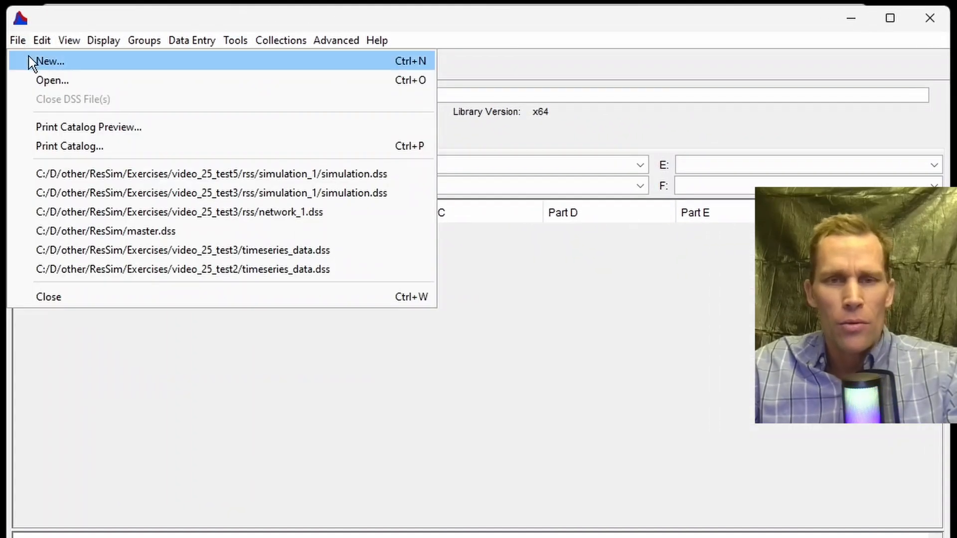
{"action": "left_click", "coordinate": [29, 56]}
{"action": "type", "text": "t"}
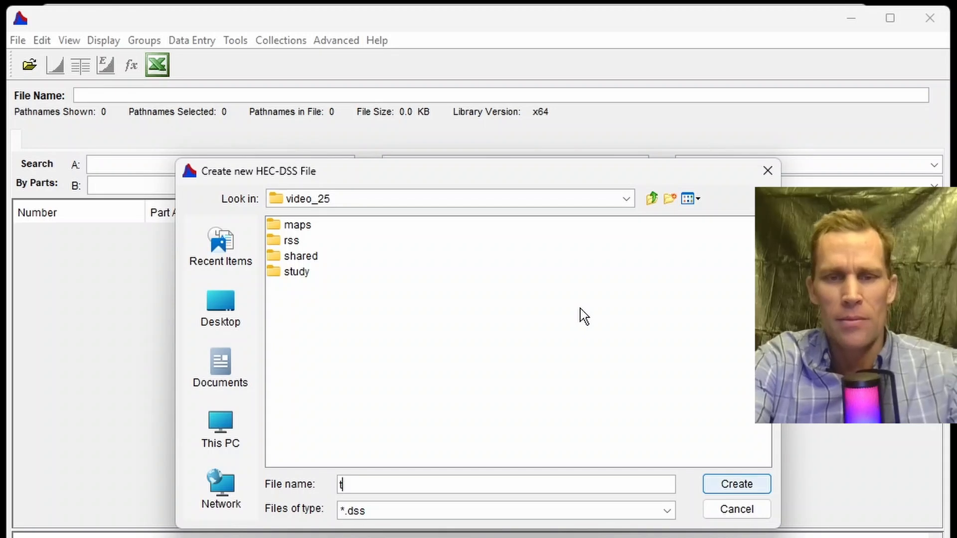
{"action": "type", "text": "imeseries_data.dss"}
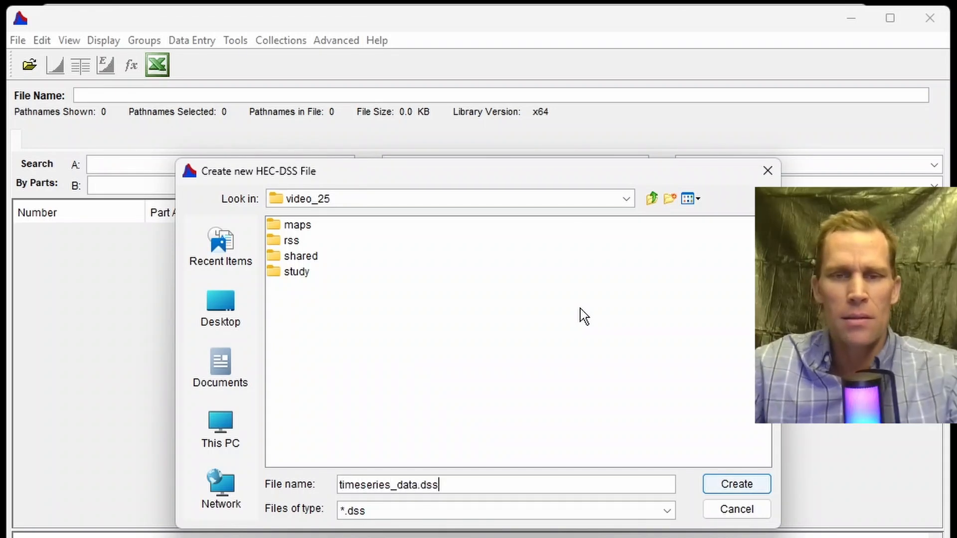
{"action": "key", "text": "Return"}
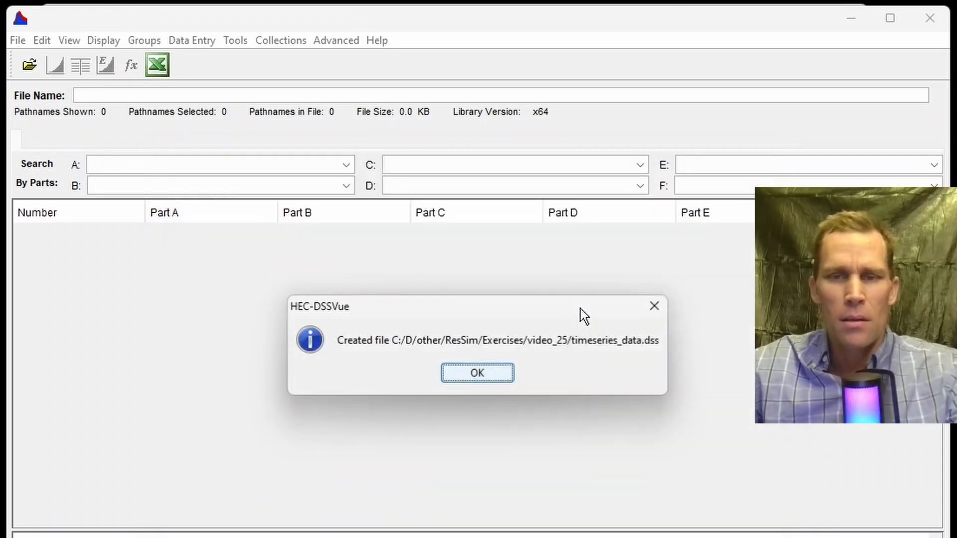
{"action": "left_click", "coordinate": [454, 375]}
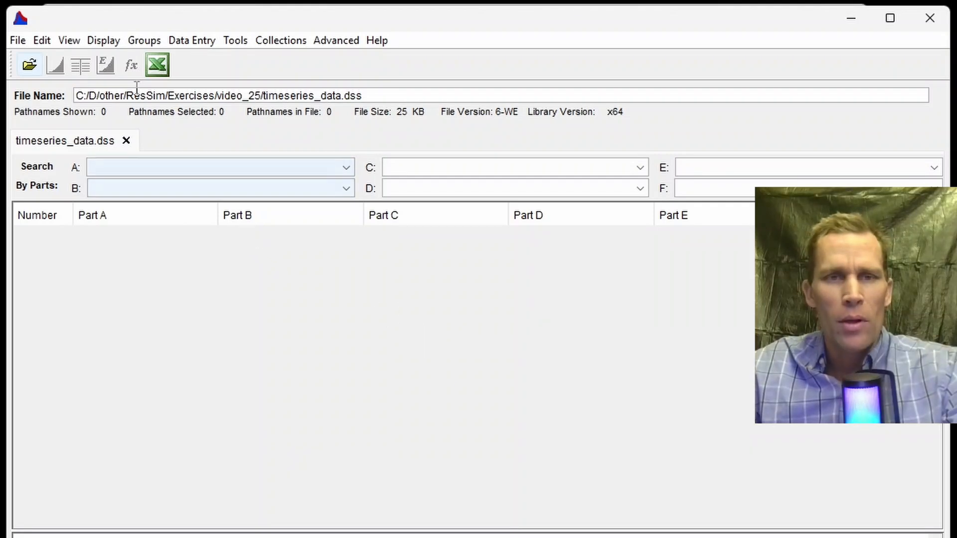
Step: Start a manual time series with pathname parts PROJECT, LOCATION, FLOW, 1HOUR and SAC, starting 01APR2024 at 0100, with units CFS
{"action": "left_click", "coordinate": [182, 42]}
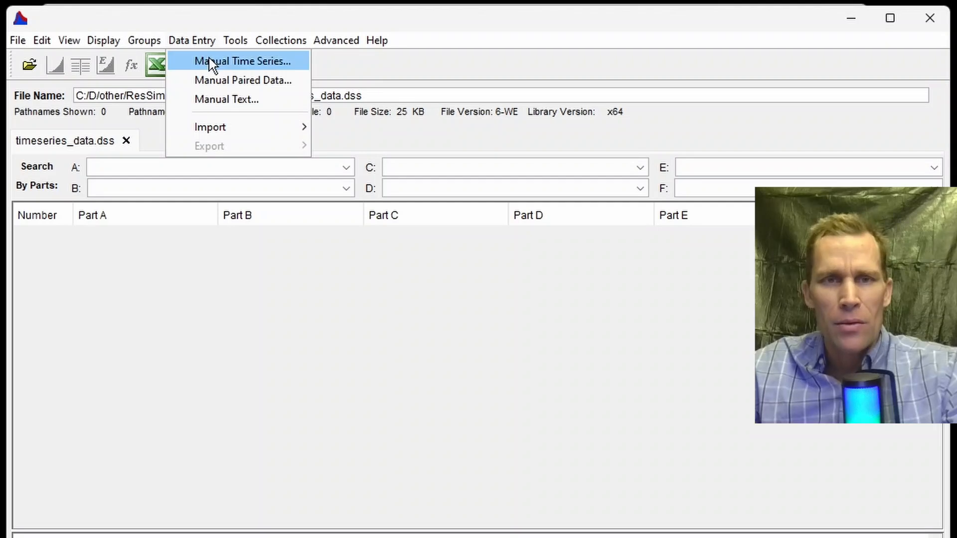
{"action": "left_click", "coordinate": [217, 70]}
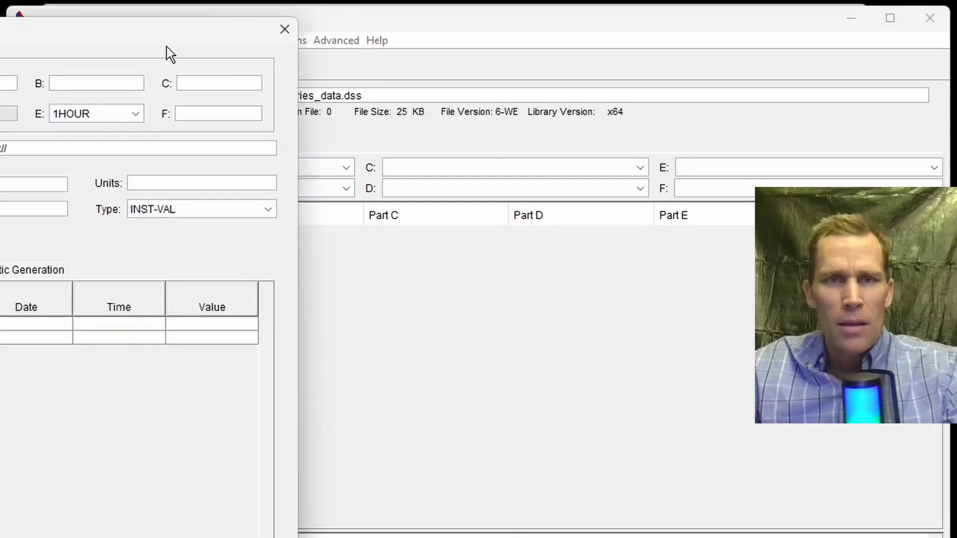
{"action": "left_click_drag", "start_coordinate": [166, 50], "coordinate": [359, 37]}
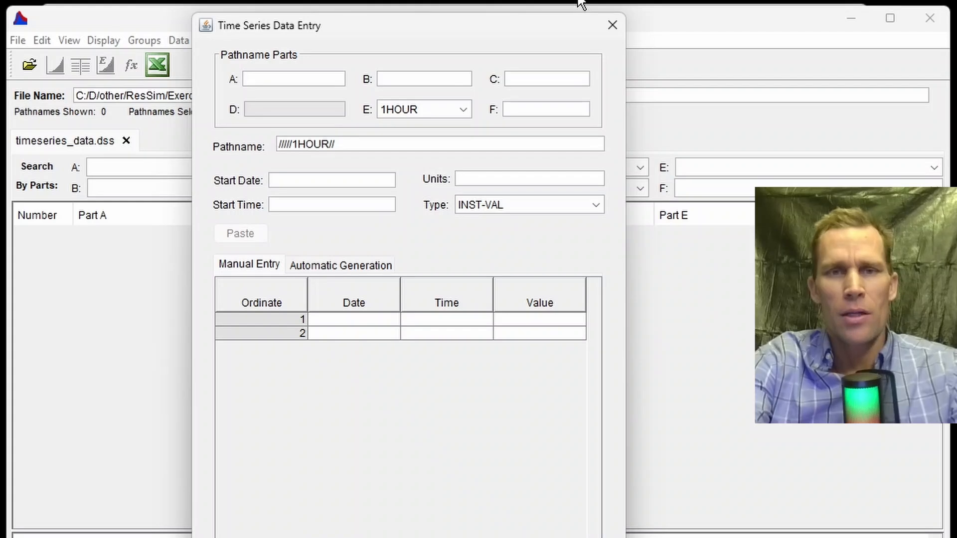
{"action": "type", "text": "PROJECT"}
{"action": "key", "text": "Tab"}
{"action": "type", "text": "L"}
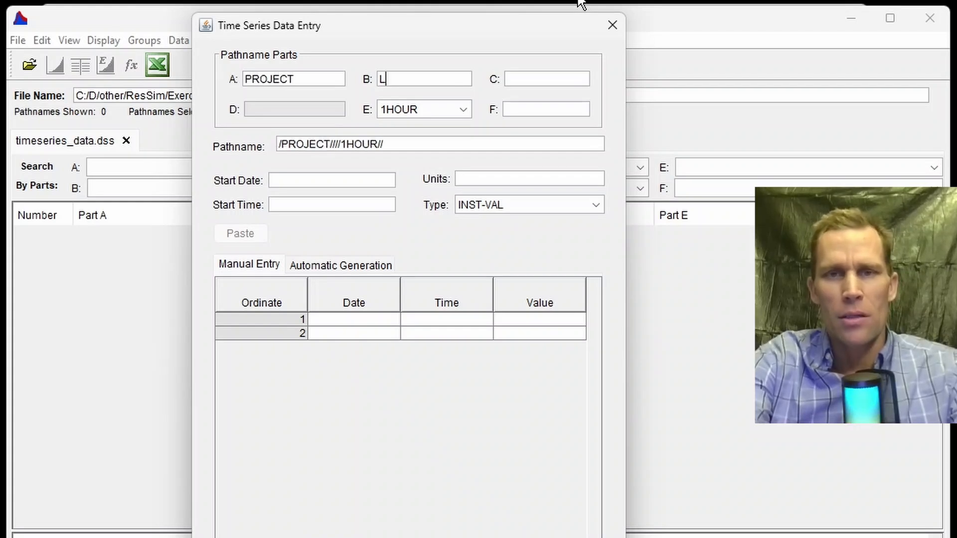
{"action": "type", "text": "OCATION"}
{"action": "key", "text": "Tab"}
{"action": "type", "text": "FLOW"}
{"action": "key", "text": "Tab"}
{"action": "key", "text": "Tab"}
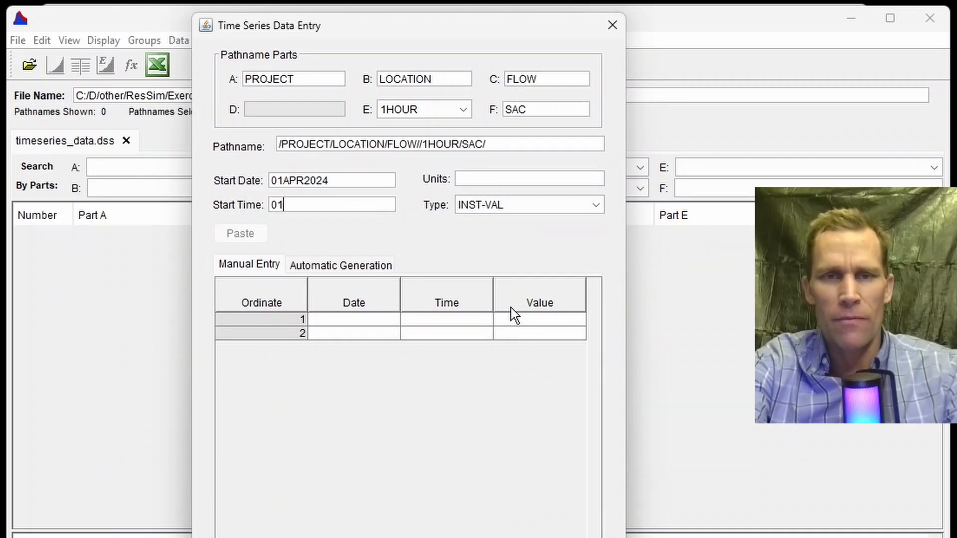
{"action": "key", "text": "Tab"}
{"action": "type", "text": "CFS"}
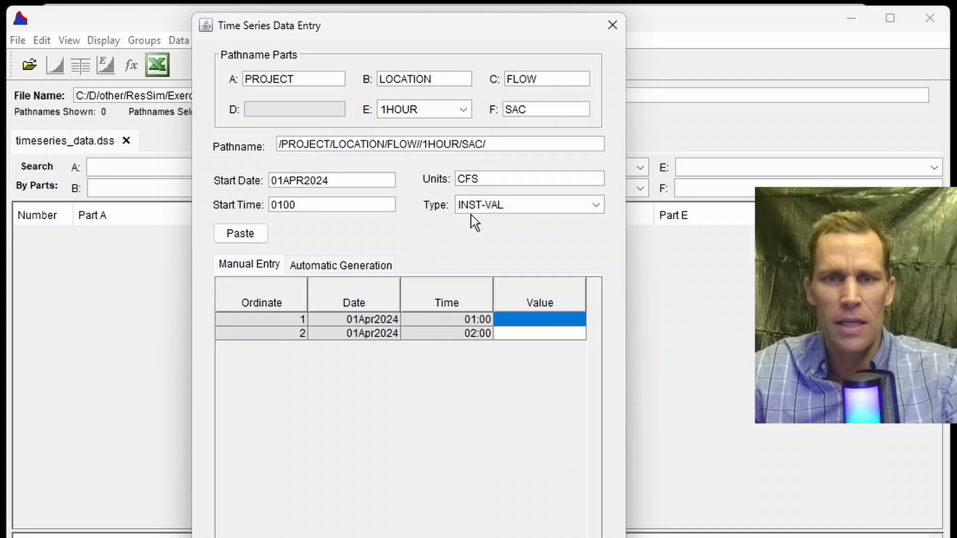
Step: Fill the value column with the copied hourly Sacramento flows, starting at 6079, and save the time series
{"action": "left_click", "coordinate": [516, 321]}
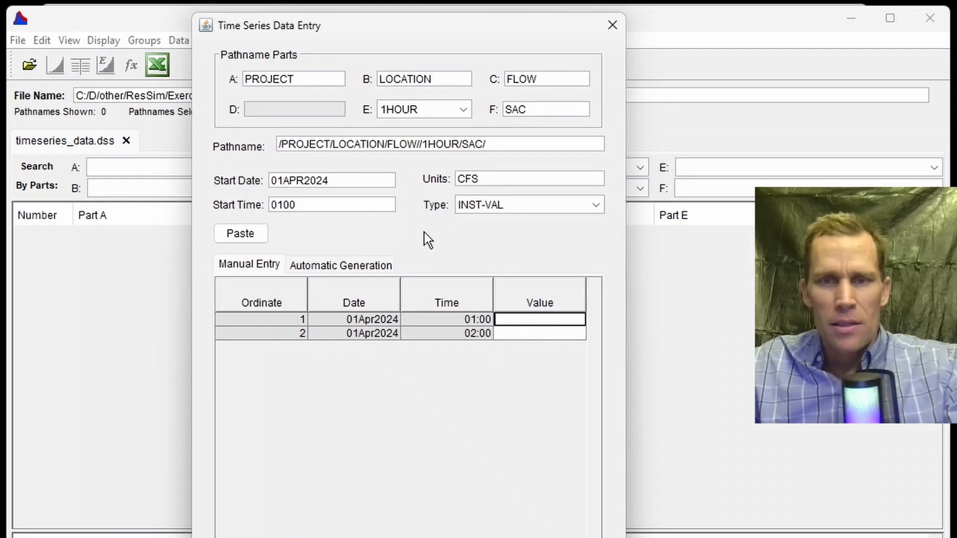
{"action": "type", "text": "6079"}
{"action": "key", "text": "Return"}
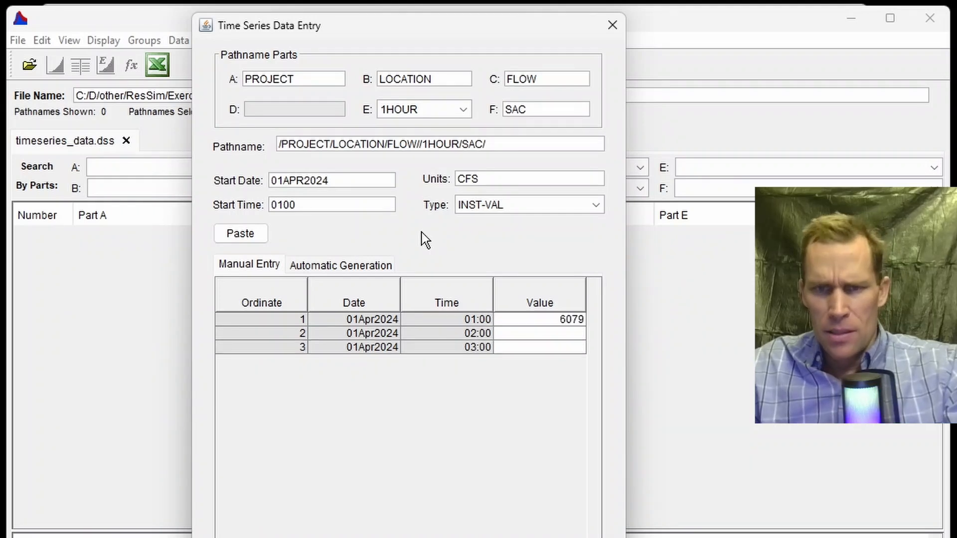
{"action": "left_click", "coordinate": [537, 319]}
{"action": "key", "text": "ctrl+v"}
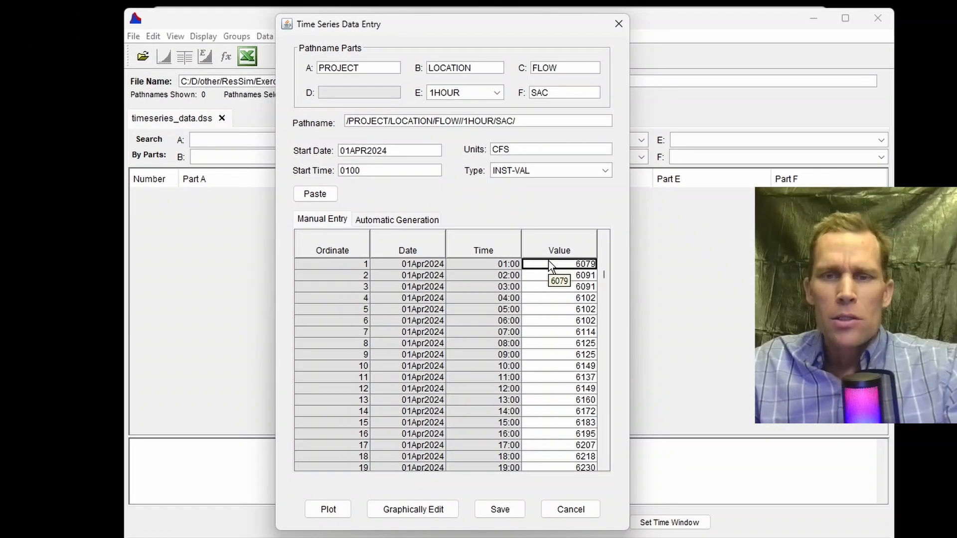
{"action": "left_click", "coordinate": [519, 507]}
{"action": "left_click", "coordinate": [483, 278]}
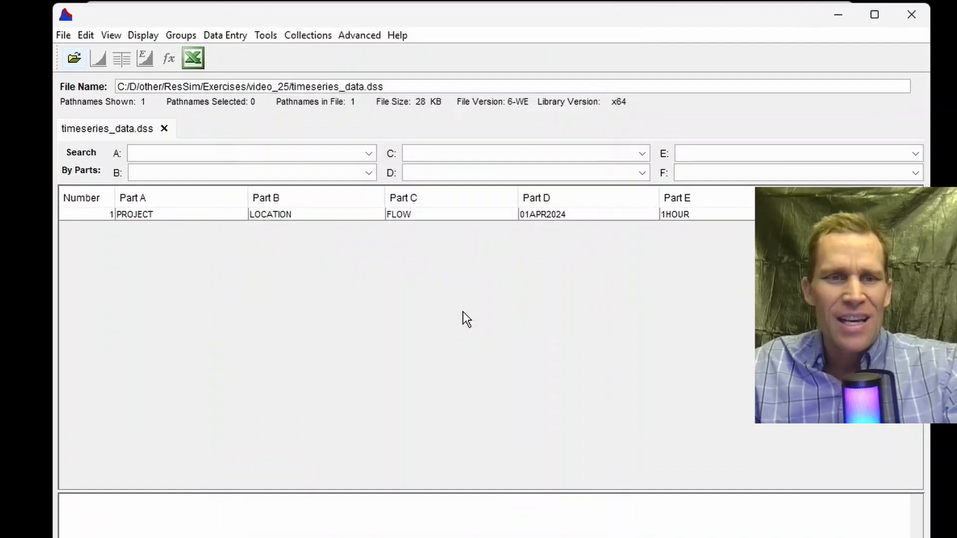
Step: Plot the saved SAC flow record to examine its April 2024 hydrograph, and close the plot and HEC-DSSVue
{"action": "left_click", "coordinate": [217, 193]}
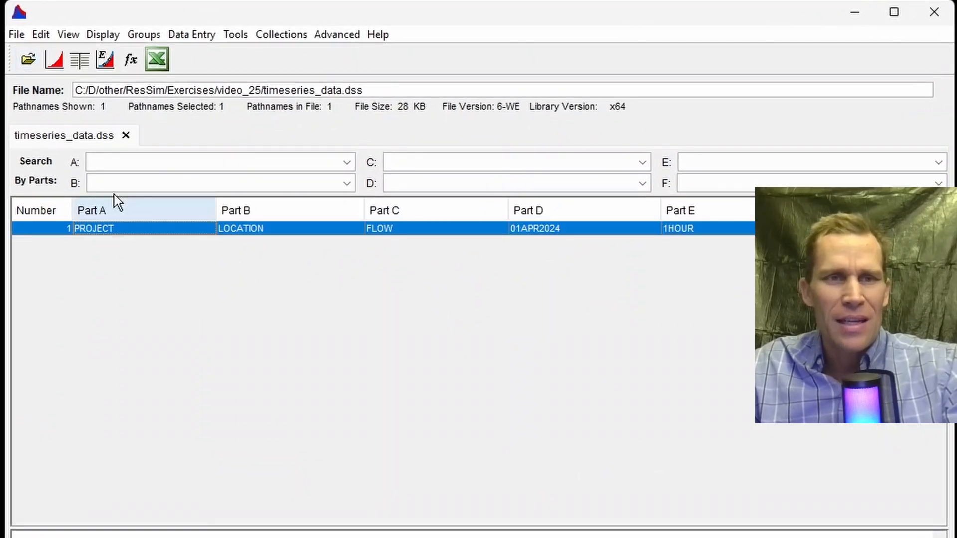
{"action": "left_click", "coordinate": [54, 59]}
{"action": "left_click_drag", "start_coordinate": [212, 57], "coordinate": [451, 162]}
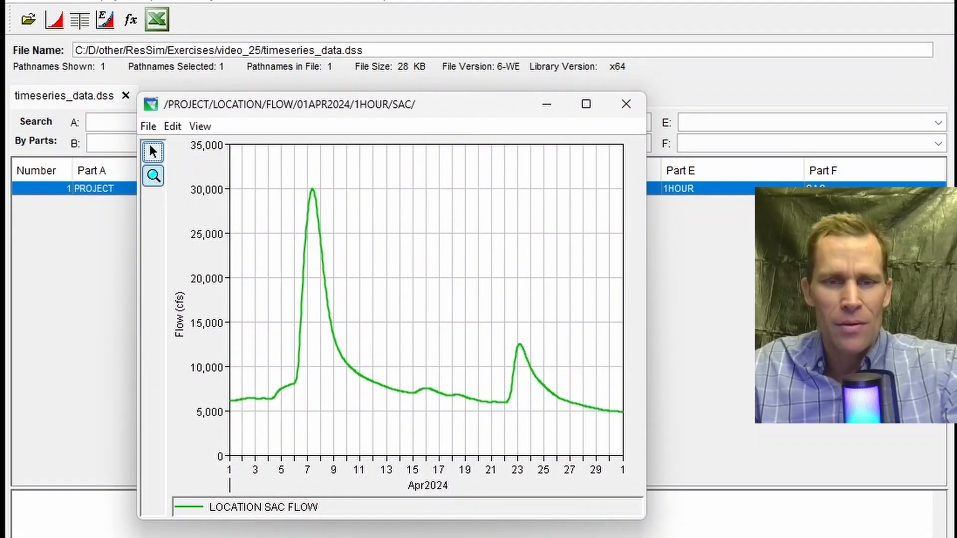
{"action": "left_click", "coordinate": [282, 511]}
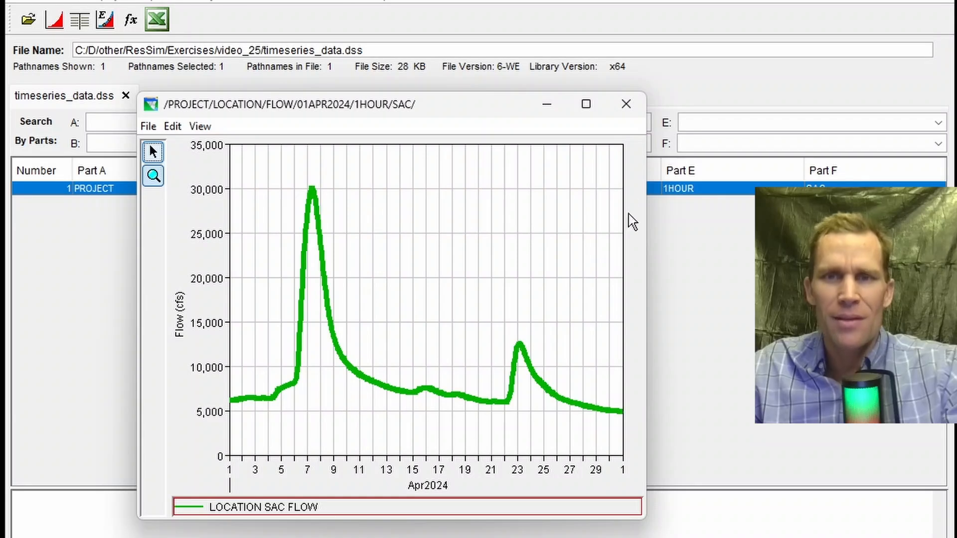
{"action": "left_click", "coordinate": [626, 111]}
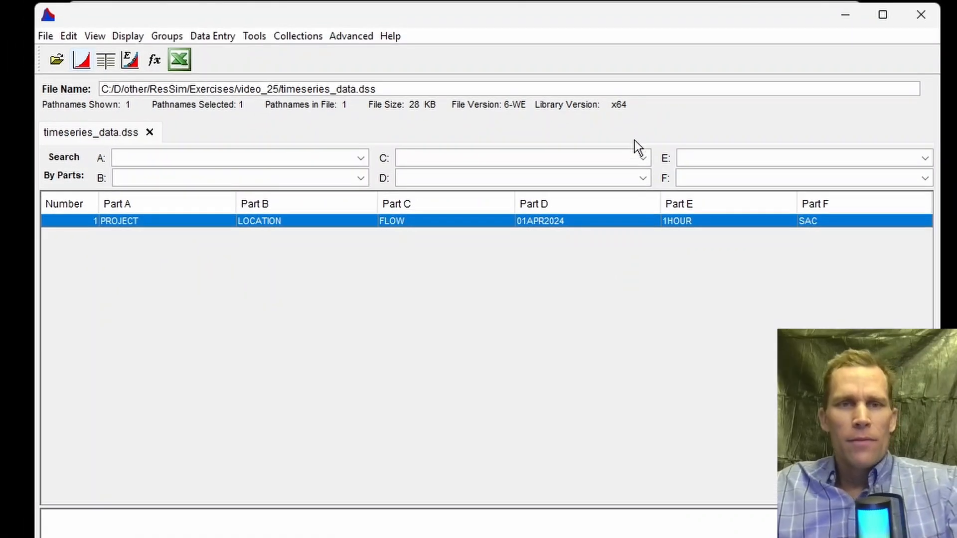
{"action": "left_click", "coordinate": [919, 22]}
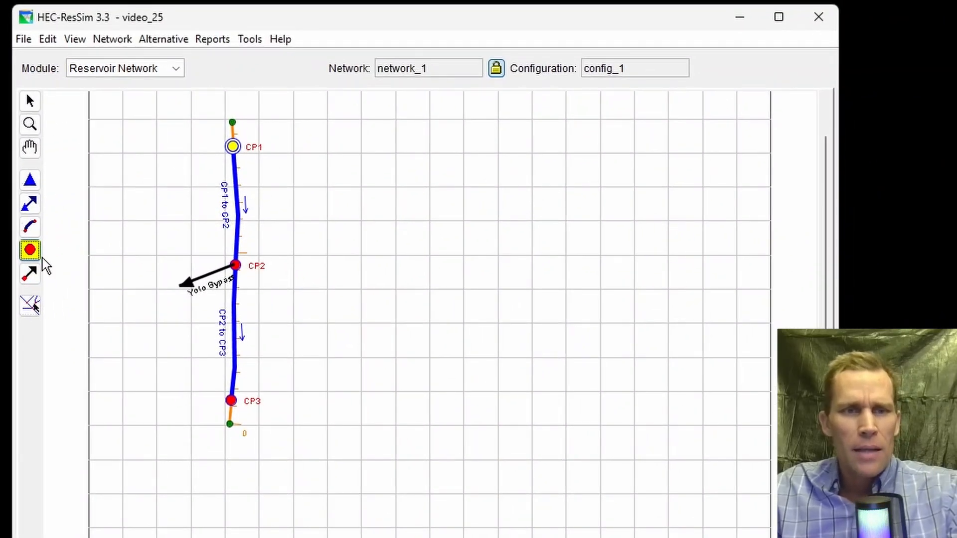
Step: Open the Yolo Bypass diversion at CP2 for editing
{"action": "left_click", "coordinate": [30, 273]}
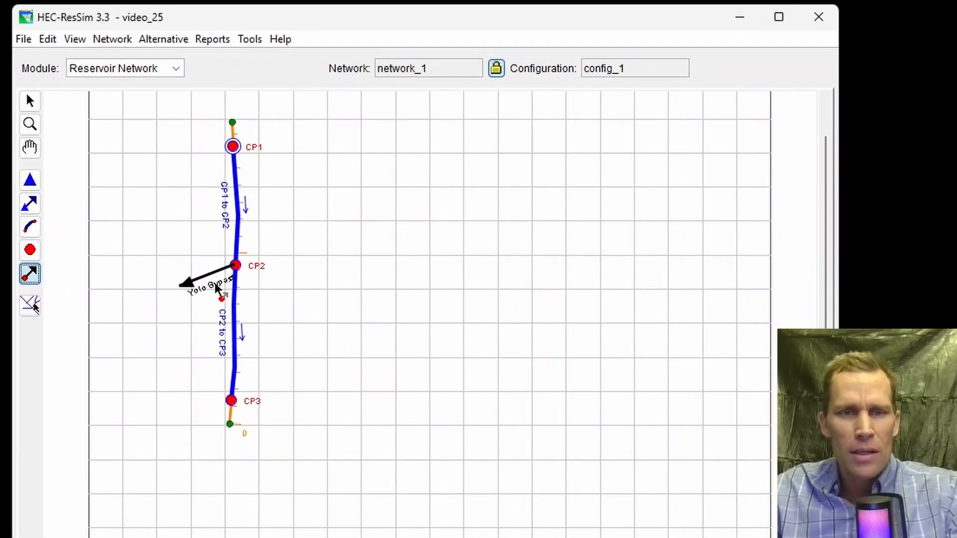
{"action": "right_click", "coordinate": [188, 284]}
{"action": "left_click", "coordinate": [225, 323]}
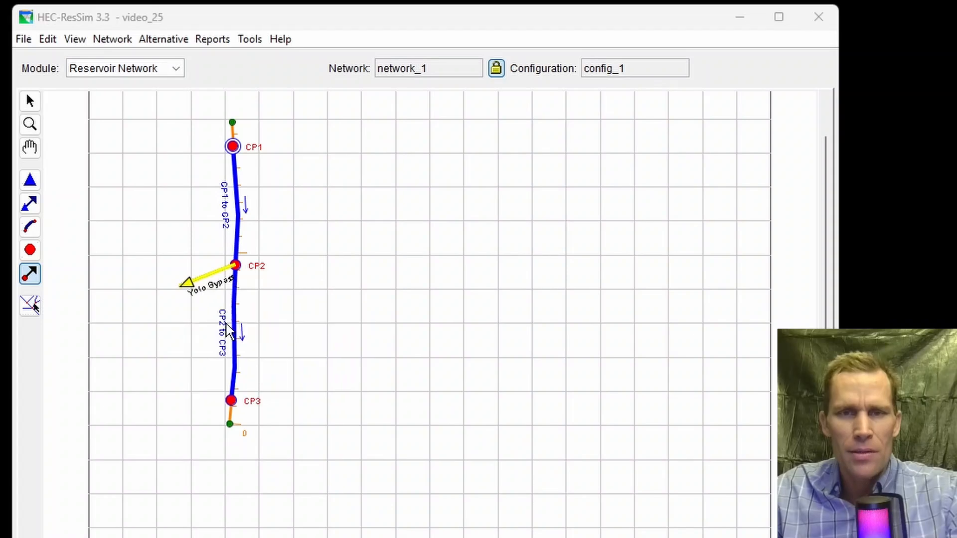
{"action": "left_click_drag", "start_coordinate": [384, 136], "coordinate": [483, 105]}
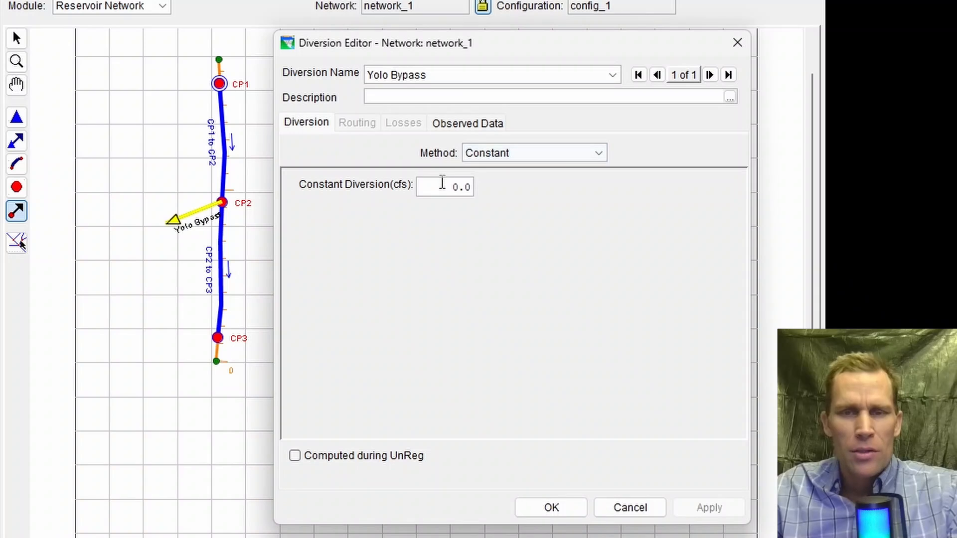
{"action": "left_click_drag", "start_coordinate": [450, 187], "coordinate": [483, 188]}
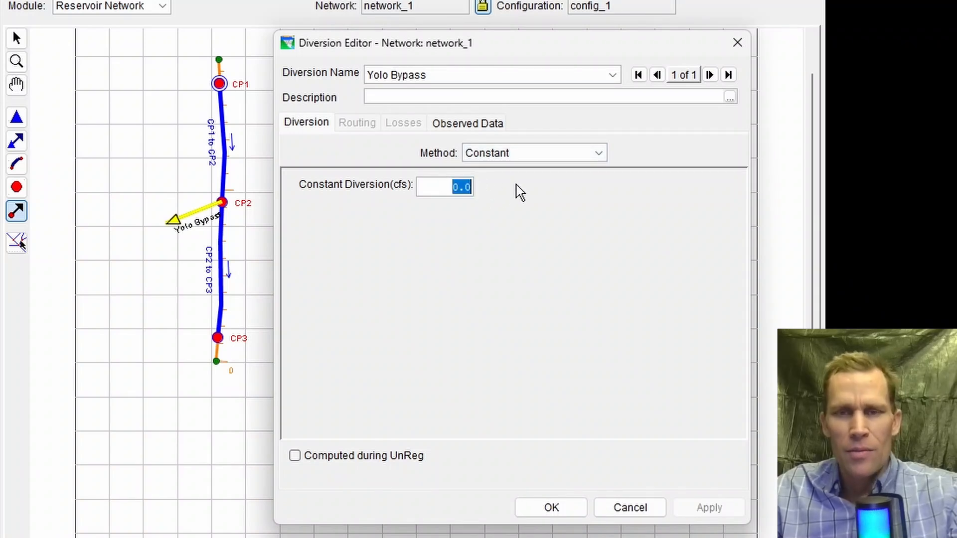
{"action": "type", "text": "34234"}
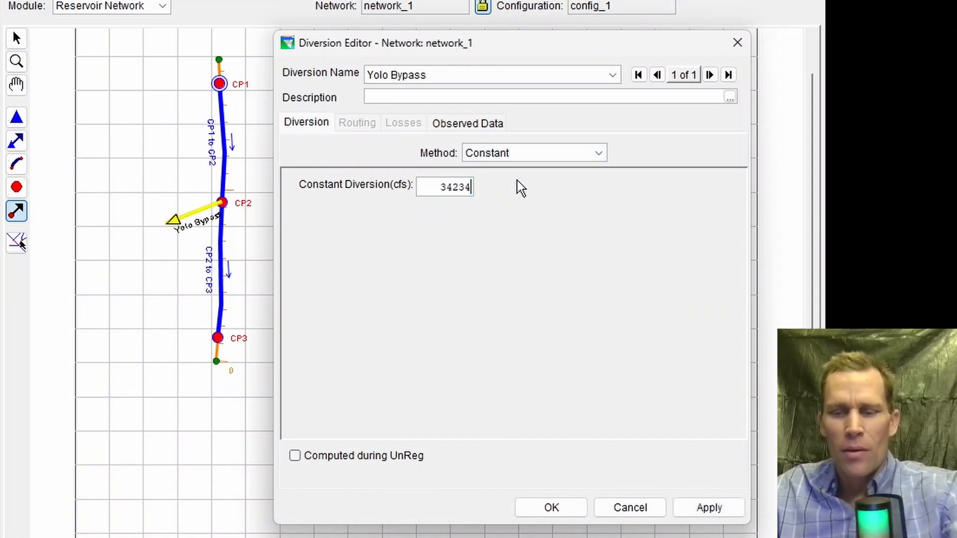
{"action": "key", "text": "BackSpace"}
{"action": "key", "text": "BackSpace"}
{"action": "key", "text": "BackSpace"}
{"action": "key", "text": "BackSpace"}
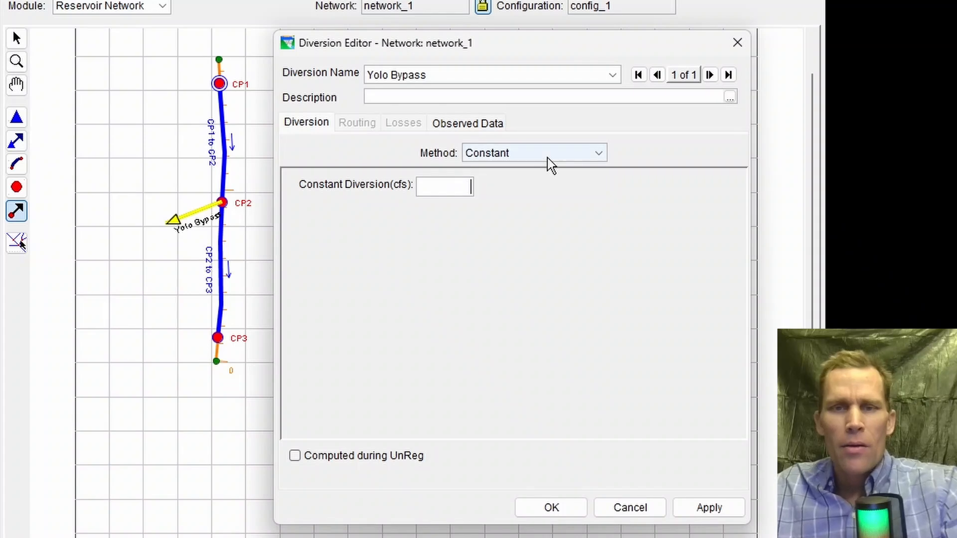
Step: Try to define the Yolo Bypass diversion with the Flexible Diversion Rule method as a function of a state variable
{"action": "left_click", "coordinate": [548, 157]}
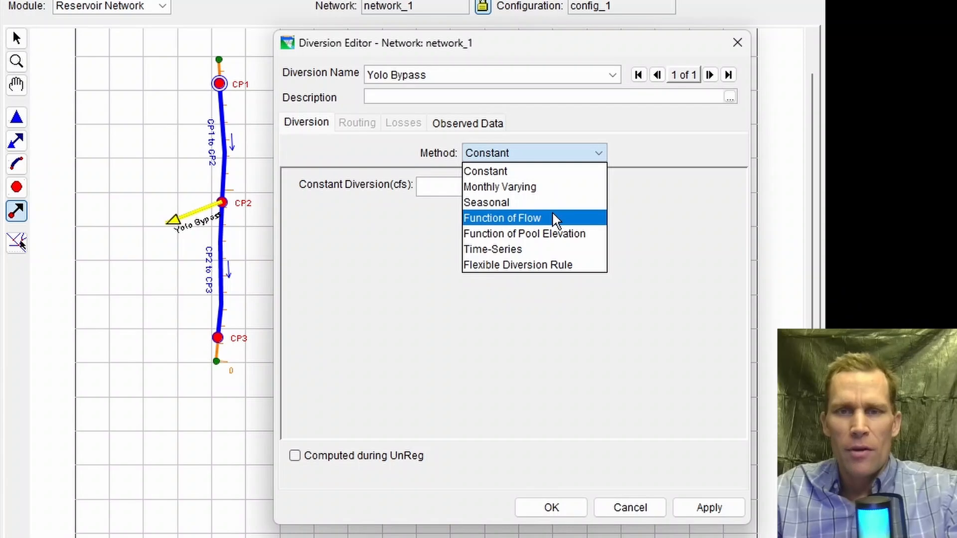
{"action": "left_click", "coordinate": [538, 265]}
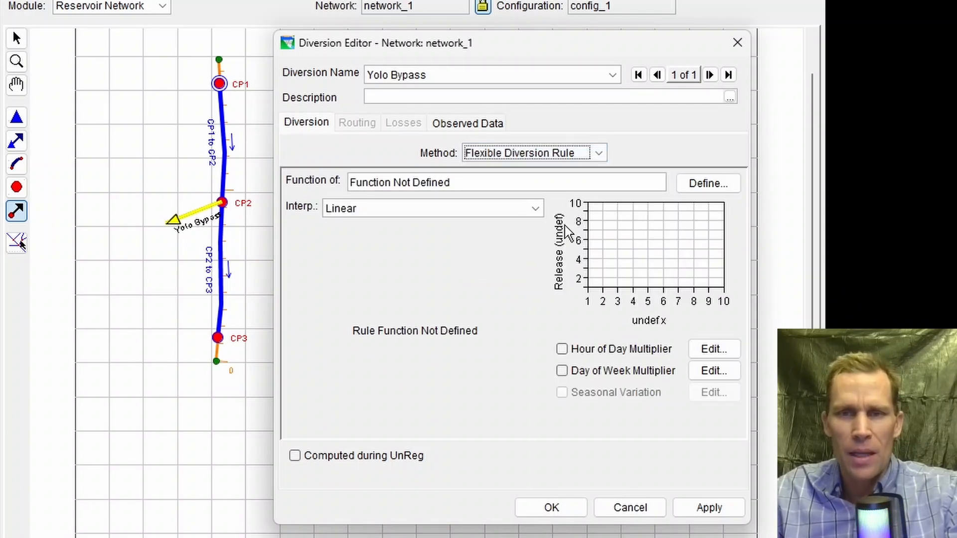
{"action": "left_click", "coordinate": [710, 185]}
{"action": "left_click", "coordinate": [426, 112]}
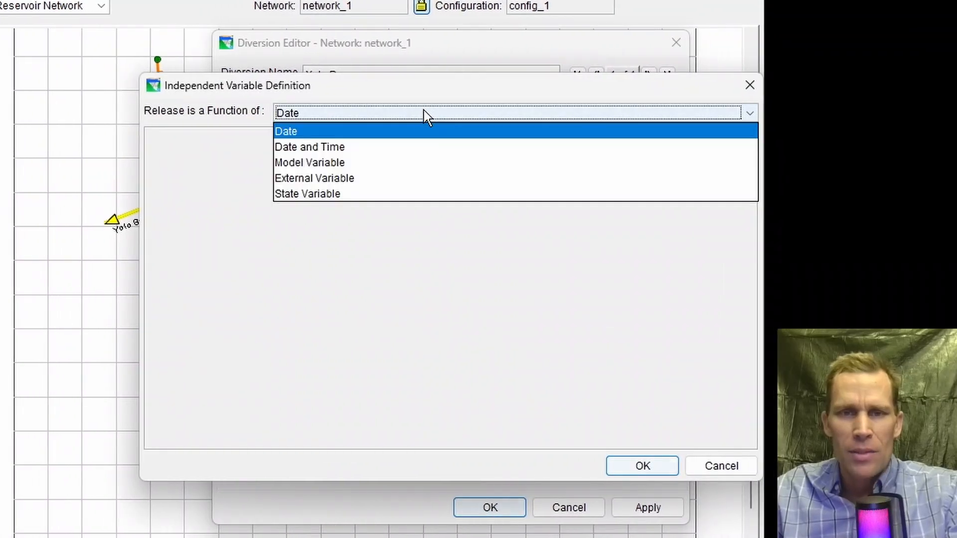
{"action": "left_click", "coordinate": [336, 195]}
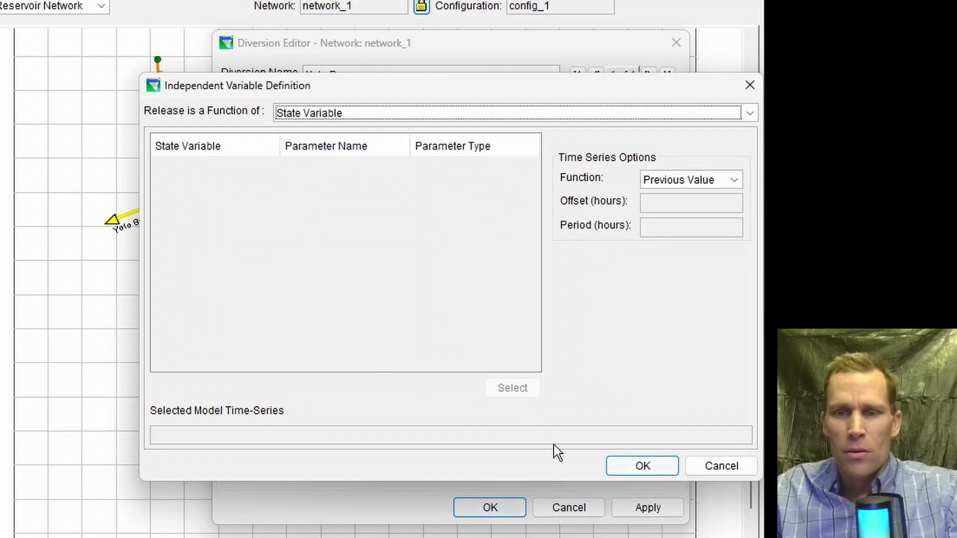
{"action": "left_click", "coordinate": [661, 468]}
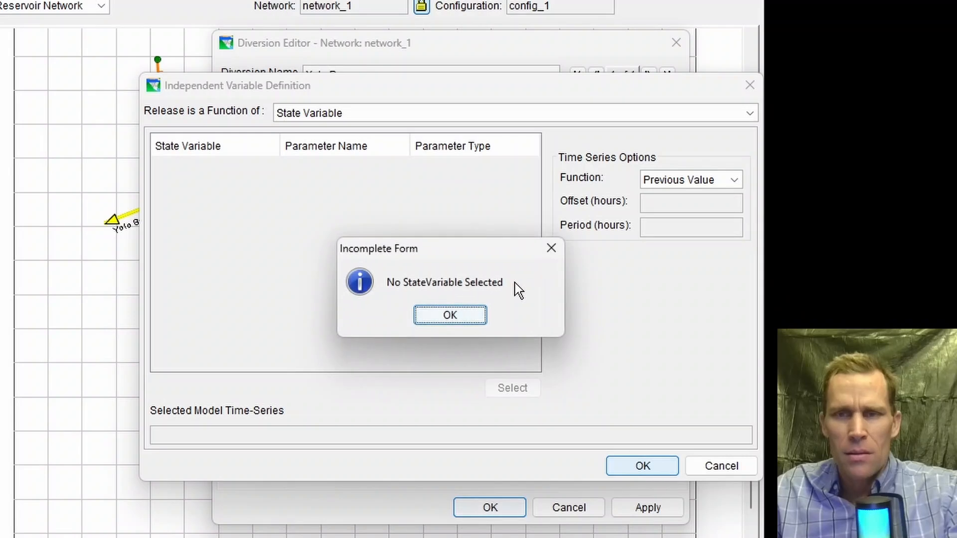
{"action": "left_click", "coordinate": [449, 316]}
{"action": "left_click", "coordinate": [750, 86]}
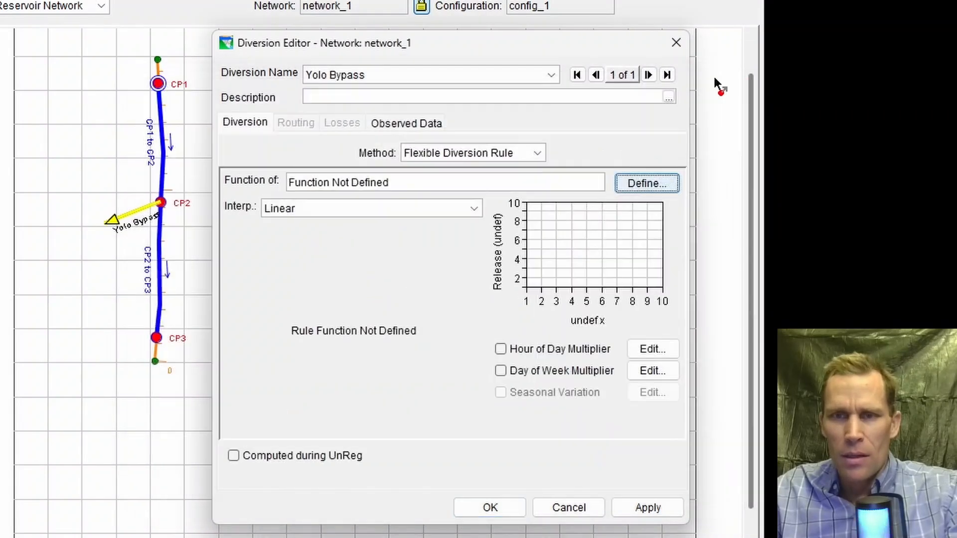
{"action": "left_click", "coordinate": [679, 51]}
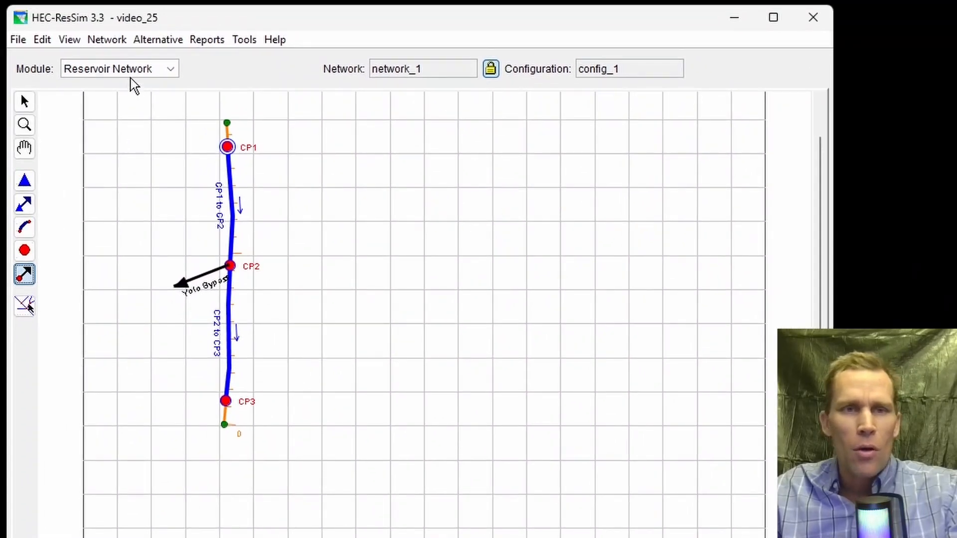
Step: Create a new state variable named YOLO_DIVERSION in the State Variable Editor and copy its name
{"action": "left_click", "coordinate": [42, 40]}
{"action": "left_click", "coordinate": [82, 157]}
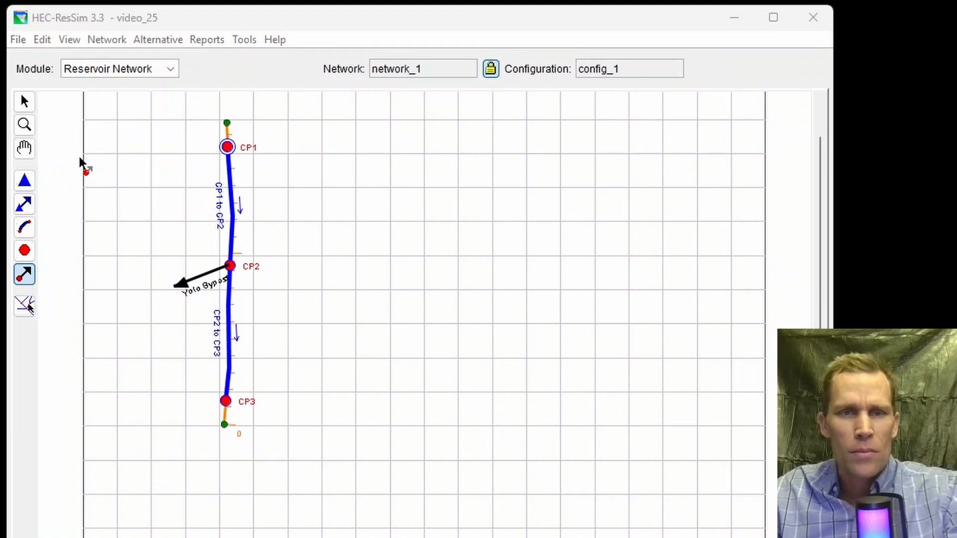
{"action": "left_click_drag", "start_coordinate": [444, 64], "coordinate": [374, 28]}
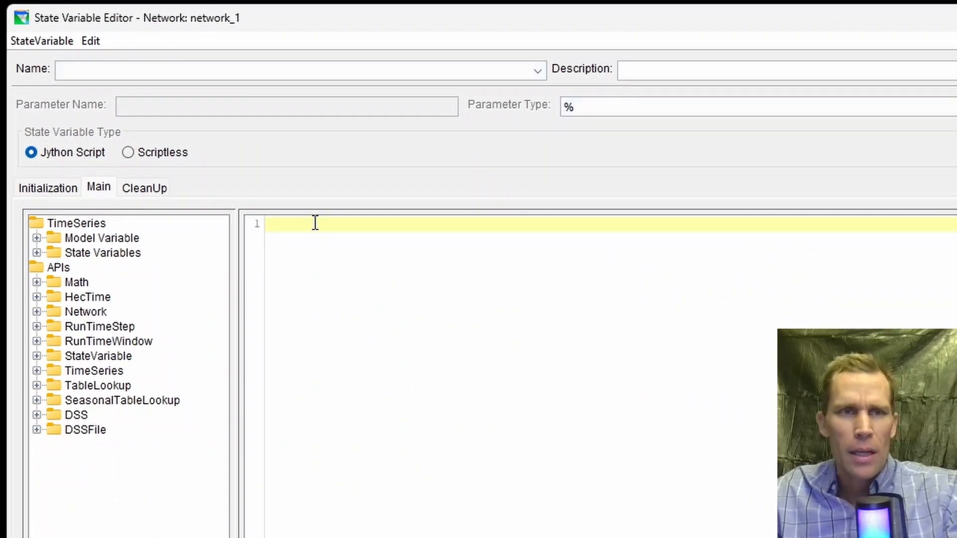
{"action": "left_click", "coordinate": [51, 43]}
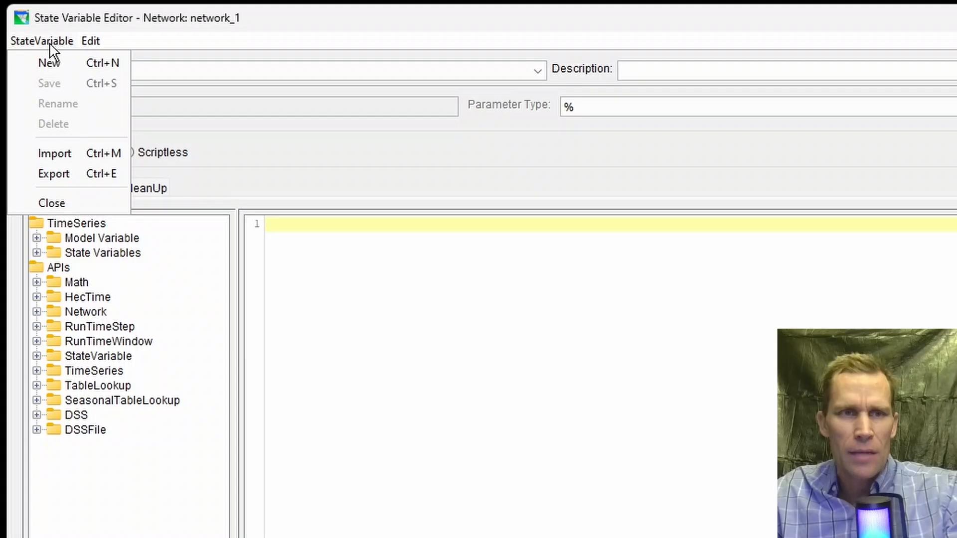
{"action": "left_click", "coordinate": [54, 62]}
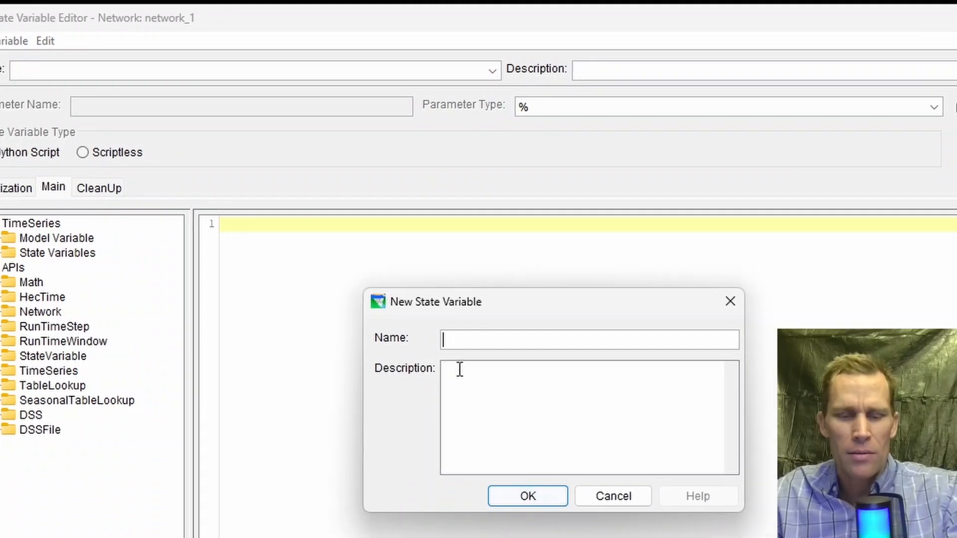
{"action": "type", "text": "YOLO_DIVERSION"}
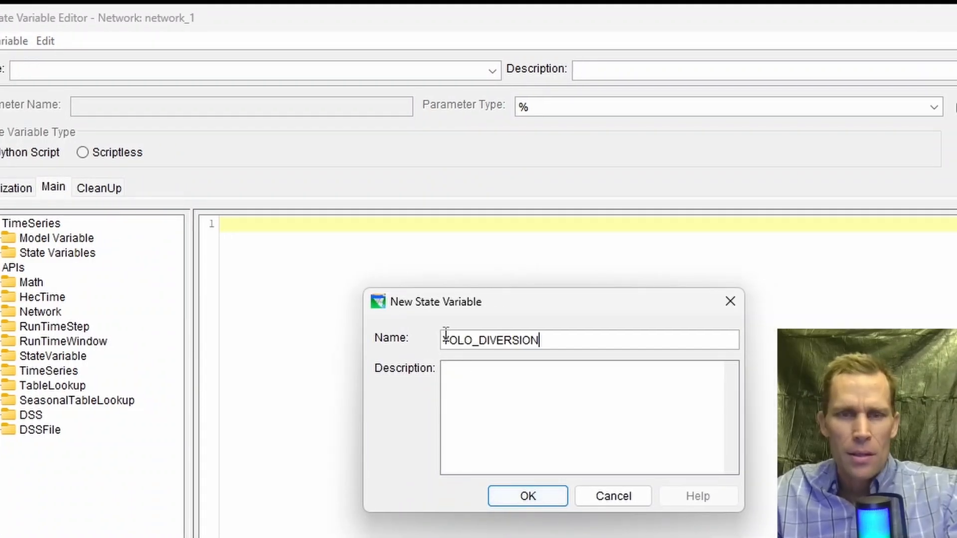
{"action": "left_click_drag", "start_coordinate": [551, 339], "coordinate": [388, 348]}
{"action": "key", "text": "ctrl+c"}
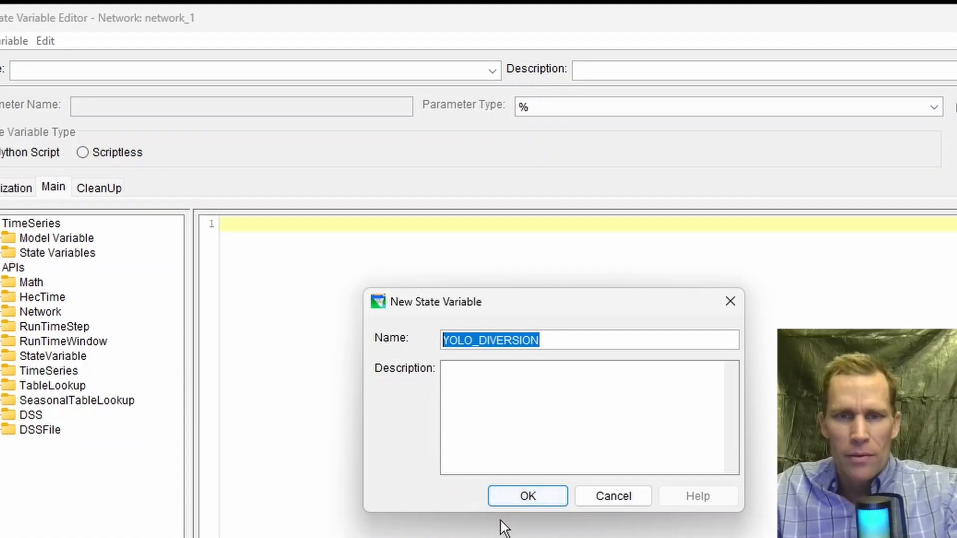
{"action": "left_click", "coordinate": [529, 499]}
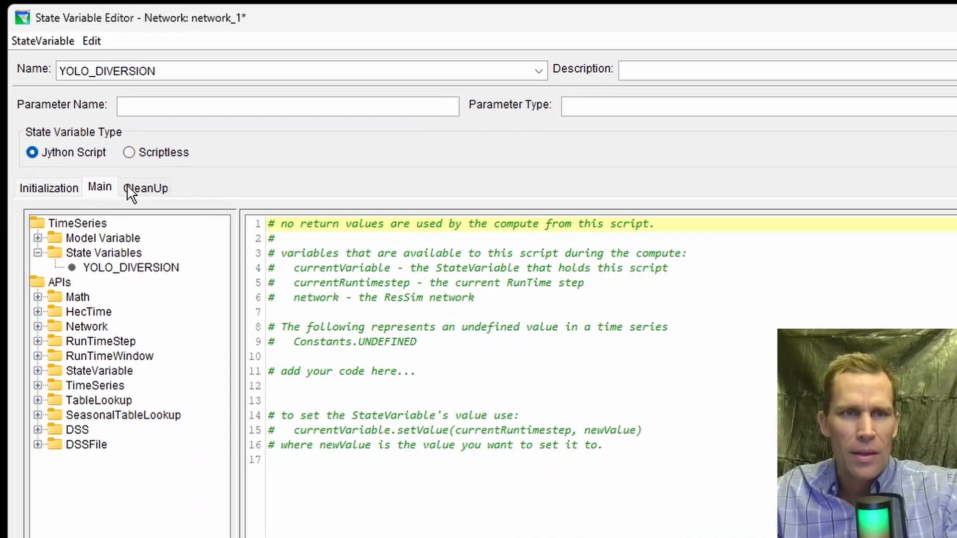
Step: Set the state variable's parameter name to YOLO_DIVERSION and its parameter type to Flow
{"action": "key", "text": "ctrl+v"}
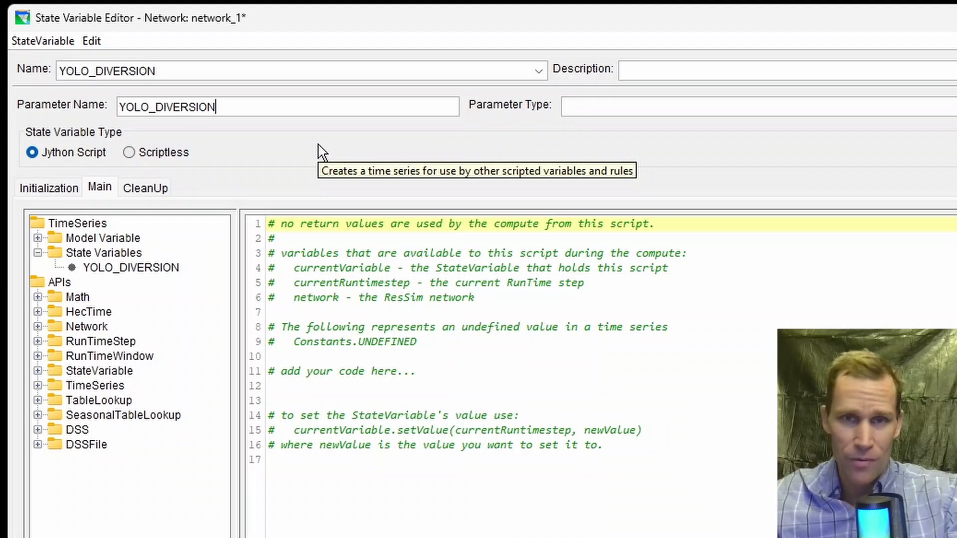
{"action": "left_click", "coordinate": [591, 106]}
{"action": "scroll", "coordinate": [638, 187], "scroll_direction": "down", "scroll_amount": 3}
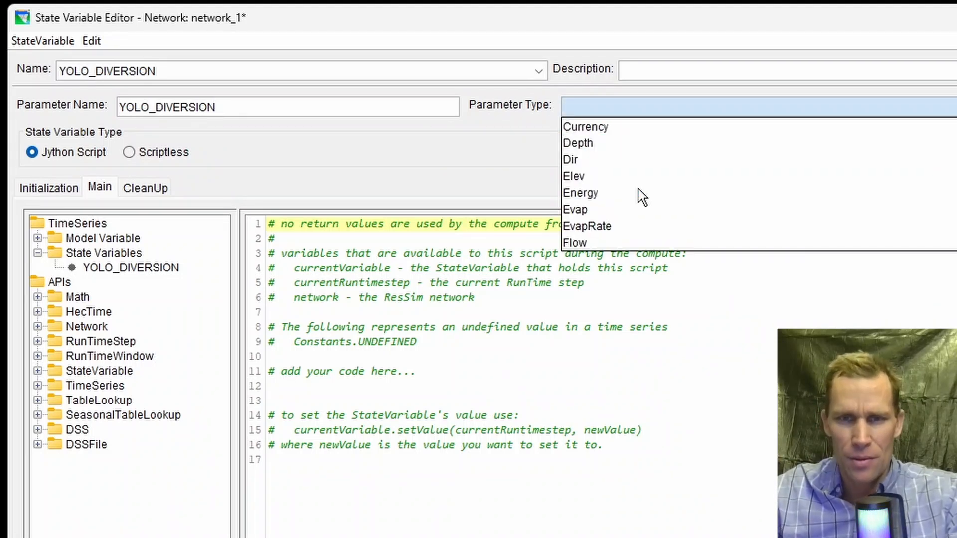
{"action": "left_click", "coordinate": [598, 195]}
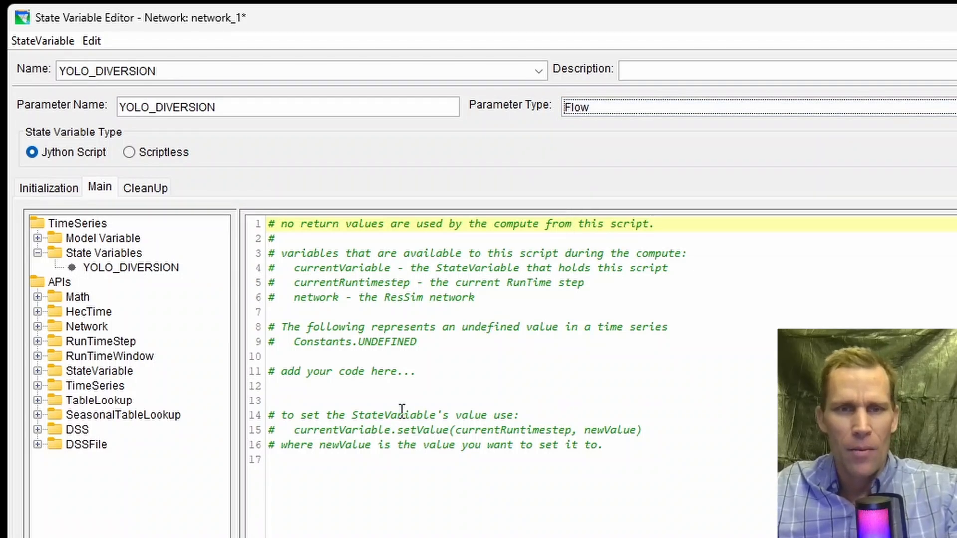
Step: Examine the Initialization, Main and CleanUp script templates of the YOLO_DIVERSION state variable
{"action": "left_click", "coordinate": [407, 391]}
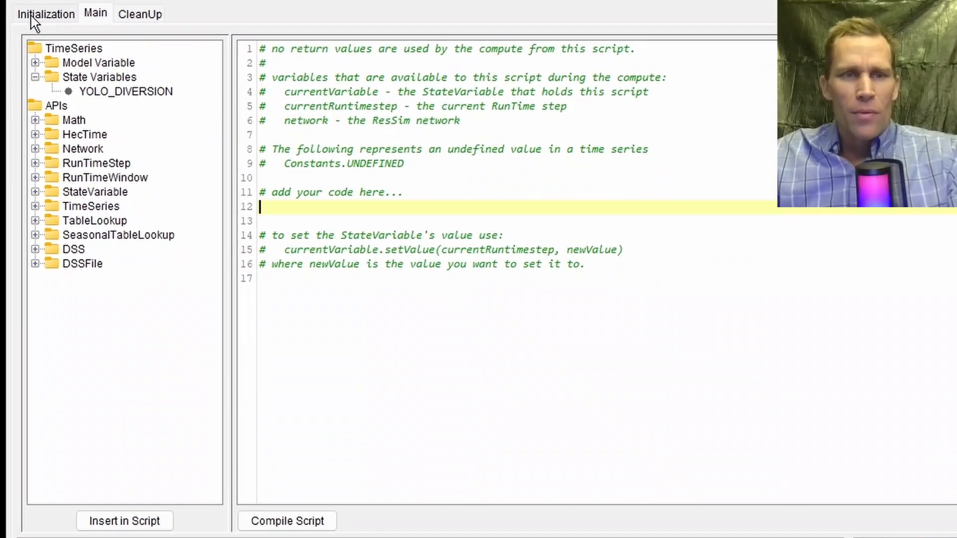
{"action": "left_click", "coordinate": [30, 15]}
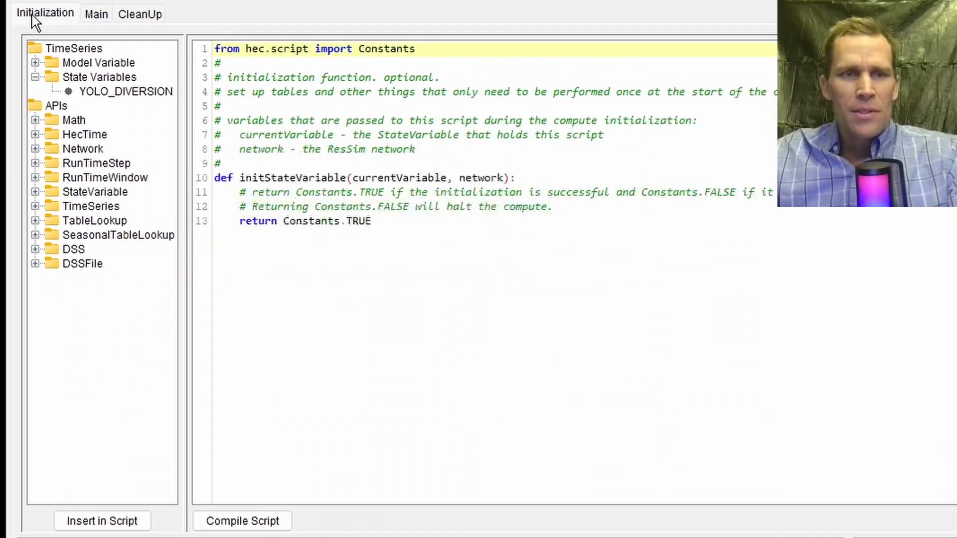
{"action": "left_click", "coordinate": [97, 16]}
{"action": "left_click", "coordinate": [142, 17]}
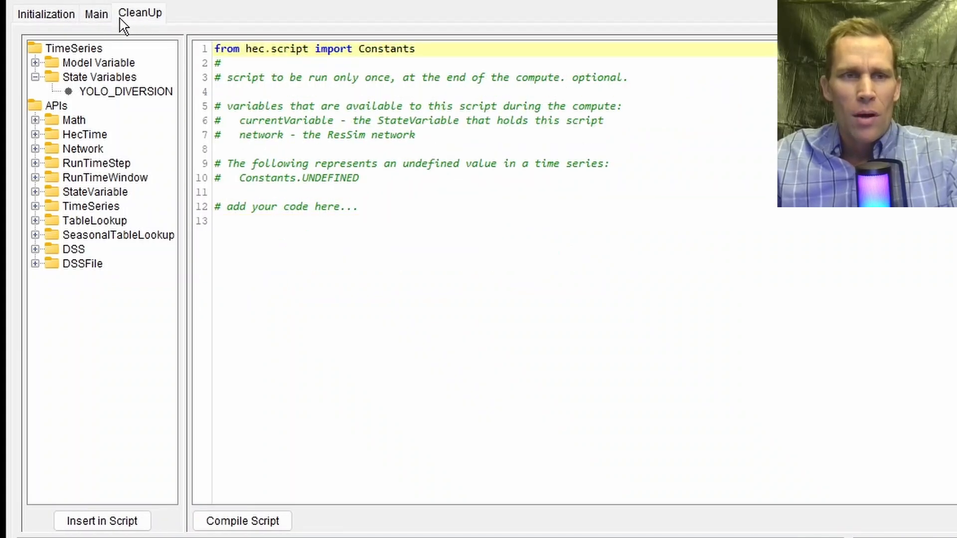
{"action": "left_click", "coordinate": [98, 20]}
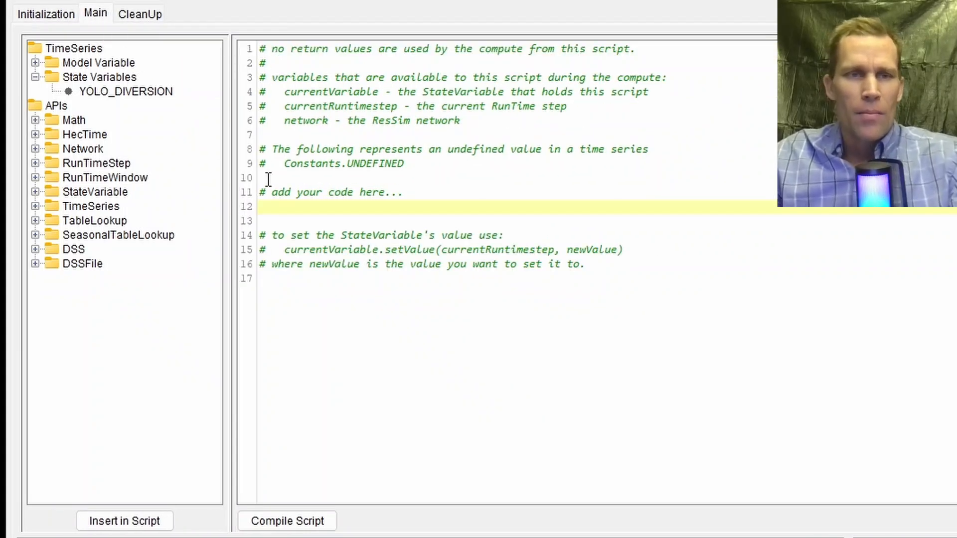
{"action": "left_click", "coordinate": [93, 15]}
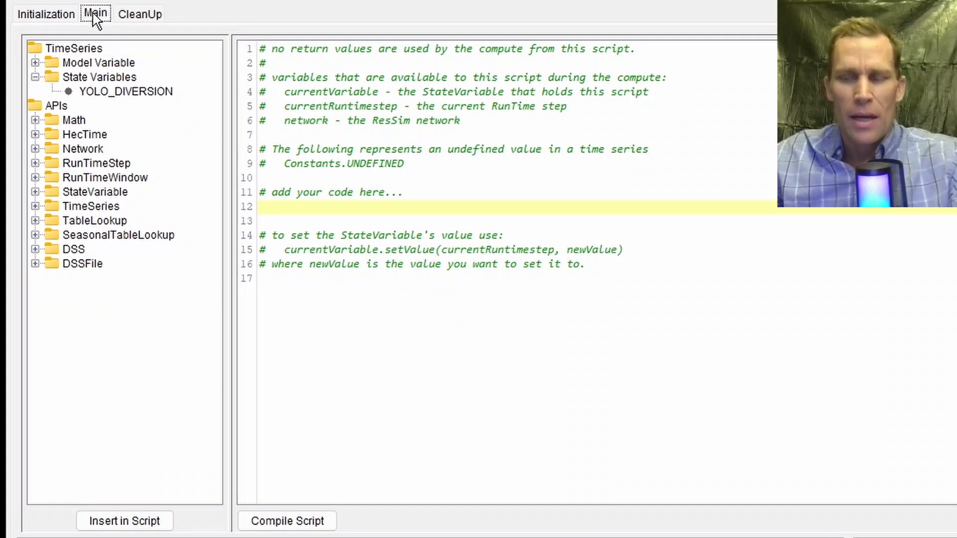
Step: Write diversion = 1 in the Main script, a few blank lines below the "add your code here" comment
{"action": "left_click", "coordinate": [307, 210]}
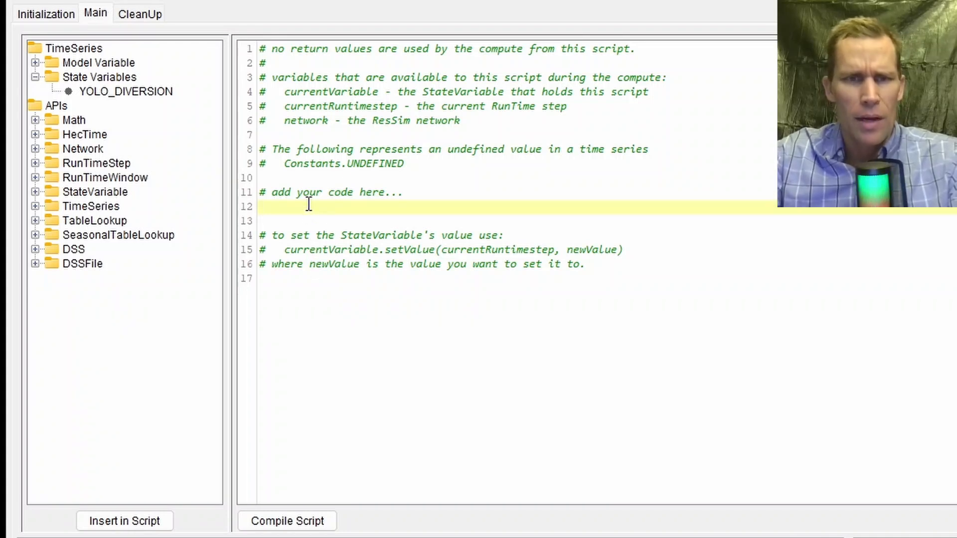
{"action": "key", "text": "Return"}
{"action": "key", "text": "Return"}
{"action": "key", "text": "Return"}
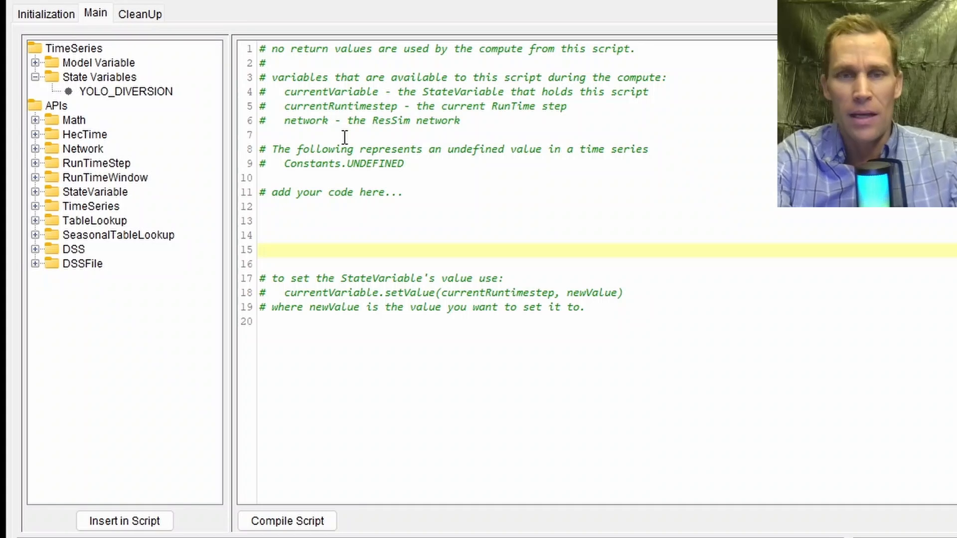
{"action": "type", "text": "diversion = 1"}
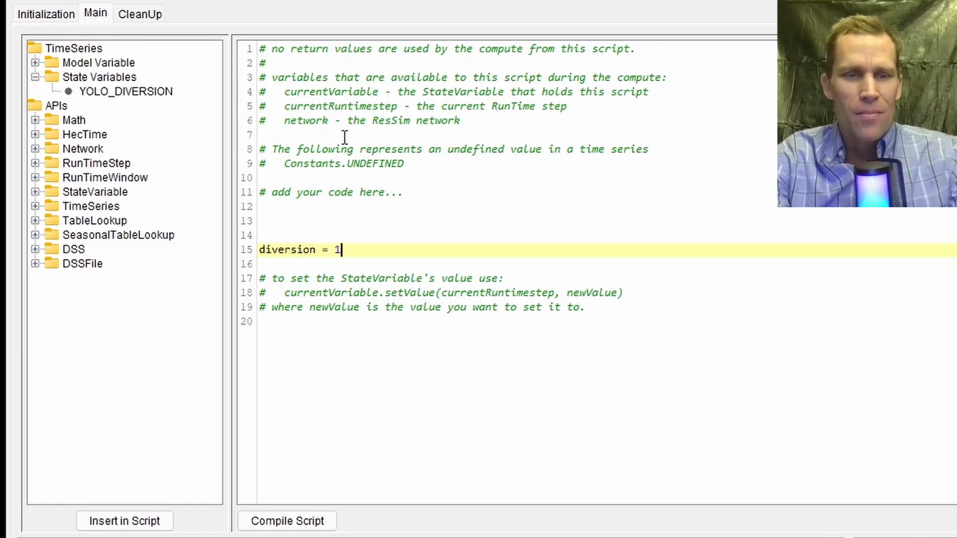
Step: Start a line below diversion = 1 with the copied variable name currentVariable followed by a dot
{"action": "key", "text": "Return"}
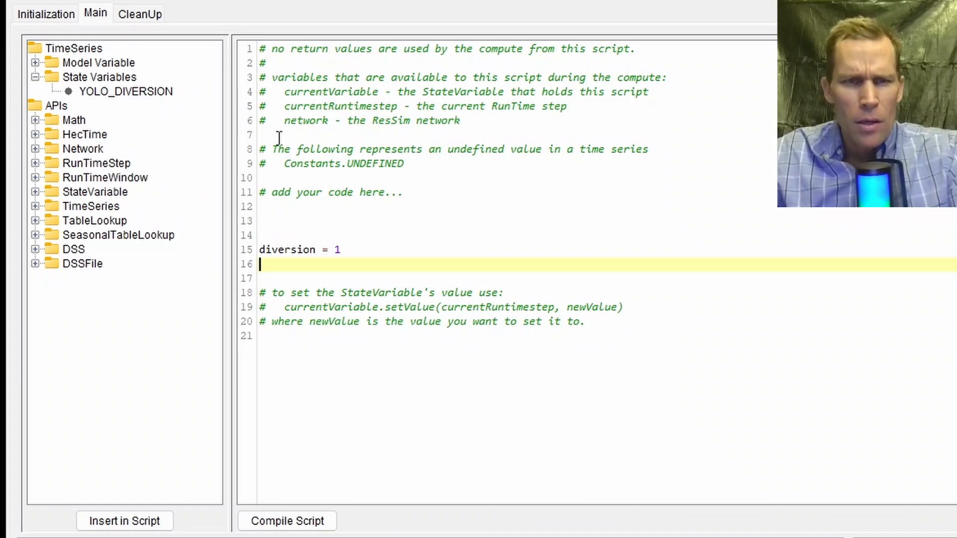
{"action": "double_click", "coordinate": [309, 91]}
{"action": "key", "text": "ctrl+c"}
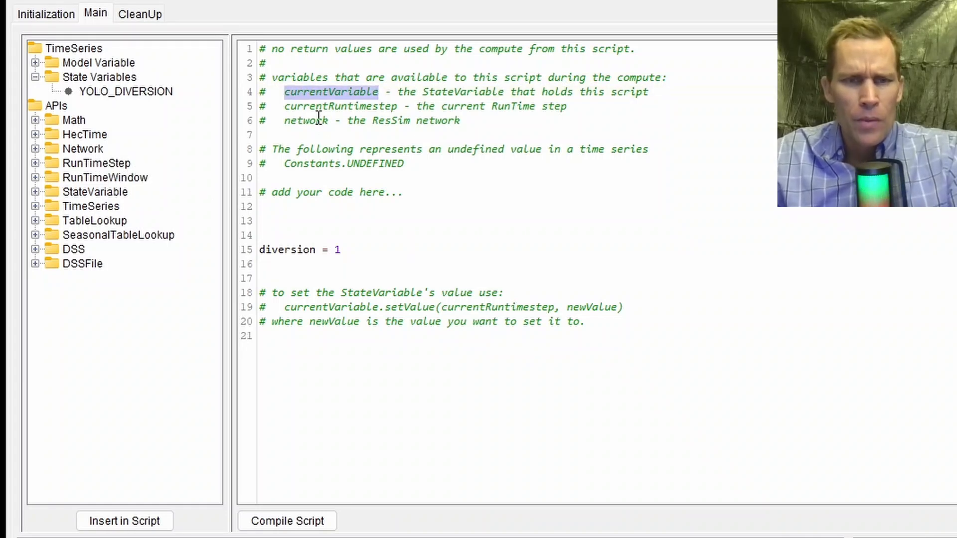
{"action": "left_click", "coordinate": [314, 264]}
{"action": "key", "text": "ctrl+v"}
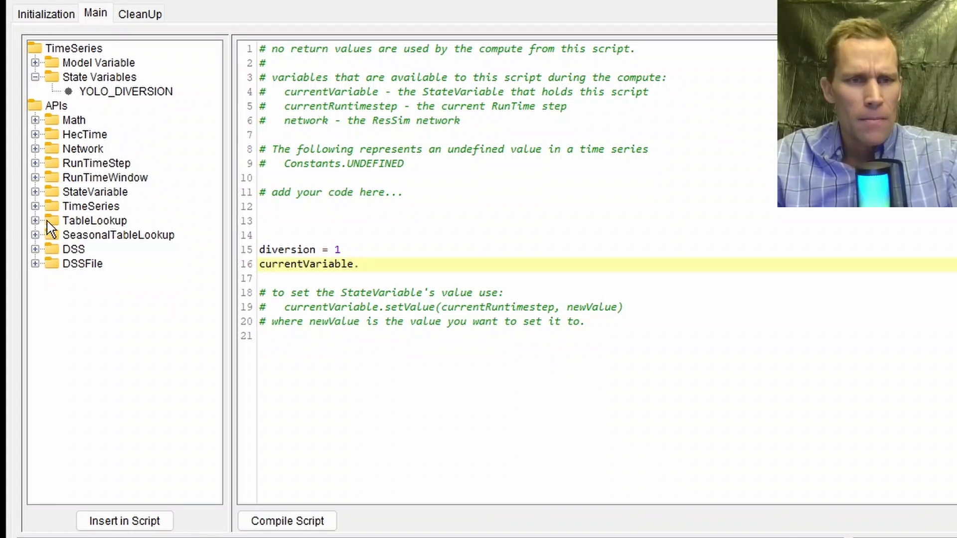
Step: Insert the StateVariable API method setValue(hec.model.RunTimeStep, double) after currentVariable in the script
{"action": "left_click", "coordinate": [35, 192]}
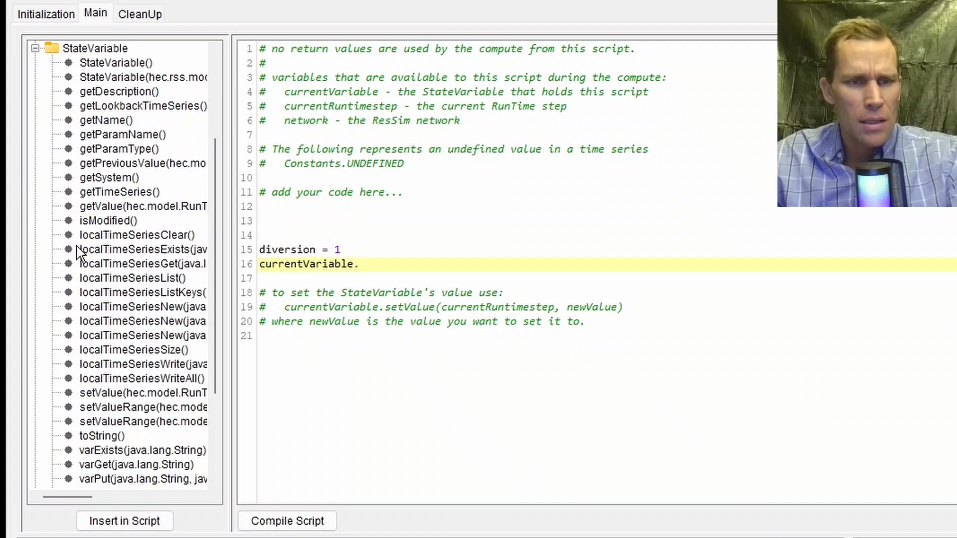
{"action": "scroll", "coordinate": [130, 278], "scroll_direction": "down", "scroll_amount": 3}
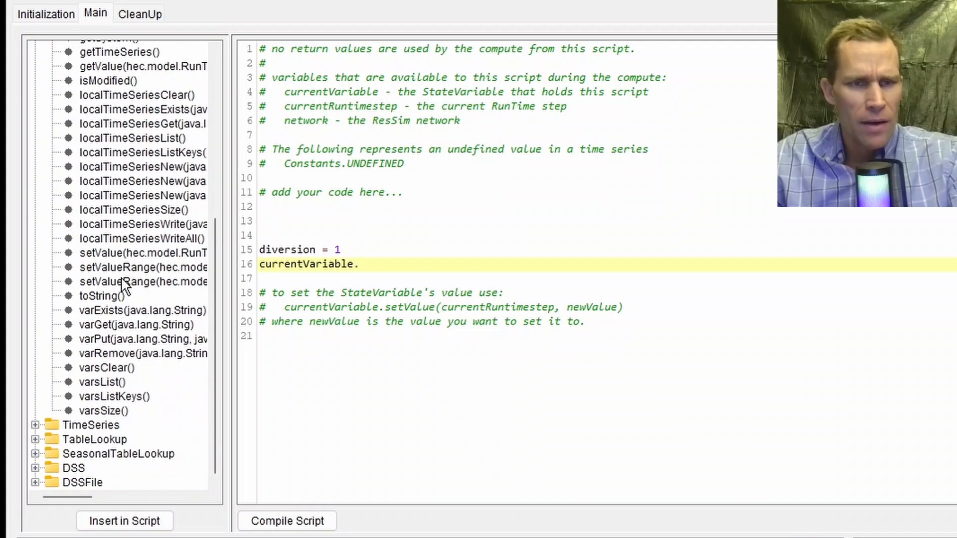
{"action": "left_click", "coordinate": [122, 270]}
{"action": "left_click_drag", "start_coordinate": [232, 265], "coordinate": [379, 294]}
{"action": "left_click", "coordinate": [205, 252]}
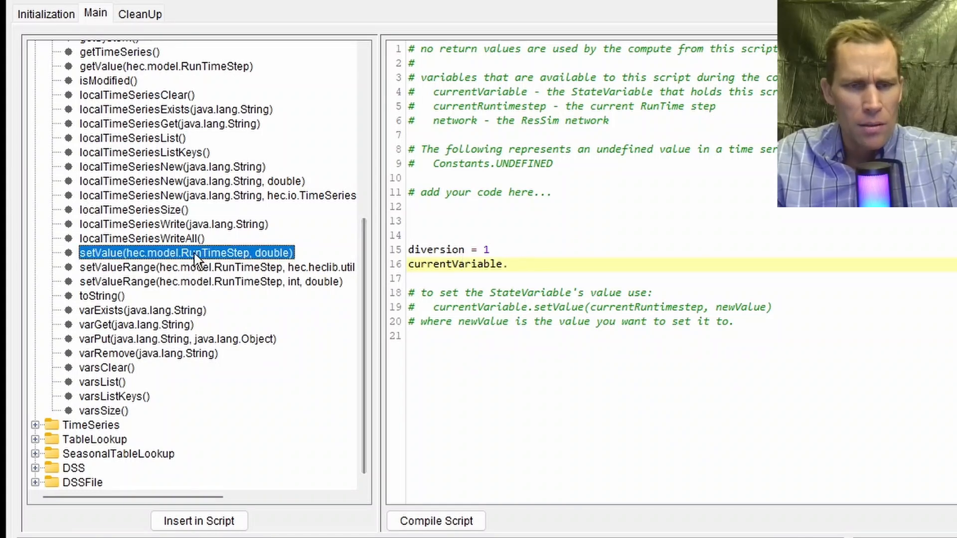
{"action": "left_click", "coordinate": [170, 522]}
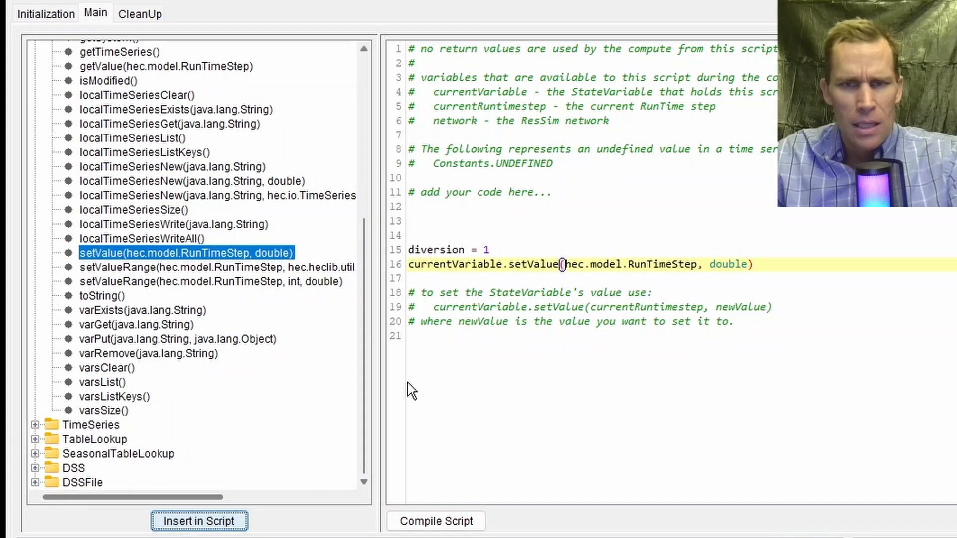
Step: Replace the hec.model.RunTimeStep argument of setValue with the copied variable name currentRuntimestep, widening the script area for more room
{"action": "left_click_drag", "start_coordinate": [577, 264], "coordinate": [754, 265]}
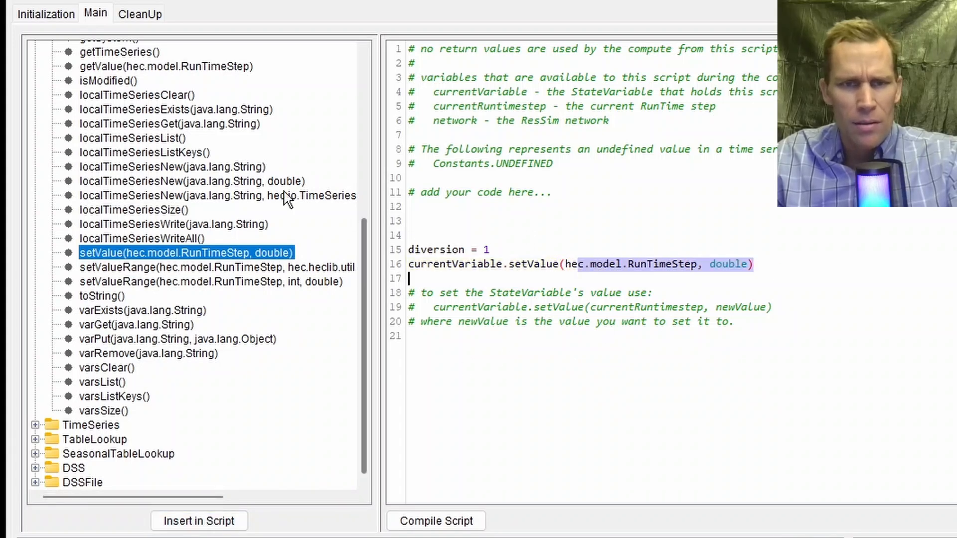
{"action": "left_click_drag", "start_coordinate": [379, 243], "coordinate": [263, 281]}
{"action": "left_click", "coordinate": [543, 253]}
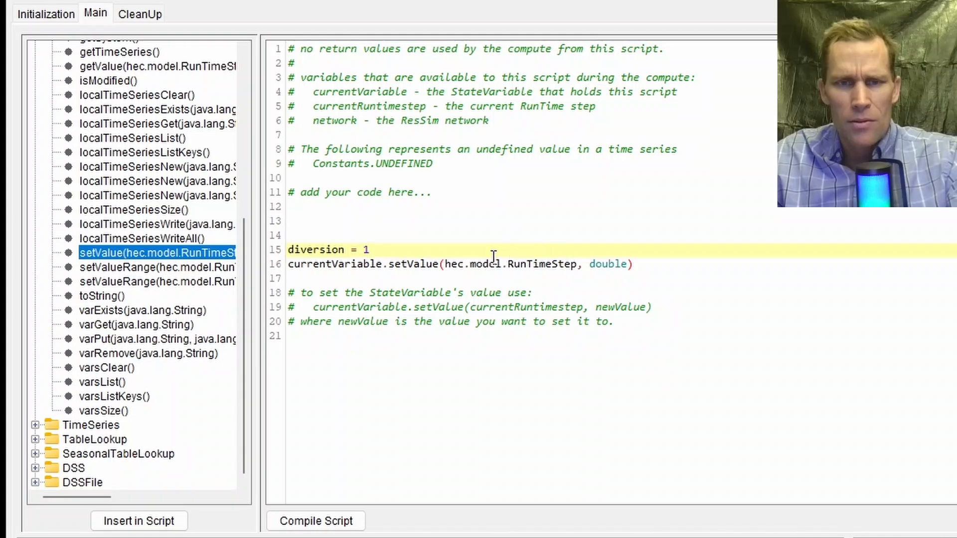
{"action": "left_click_drag", "start_coordinate": [446, 264], "coordinate": [577, 264]}
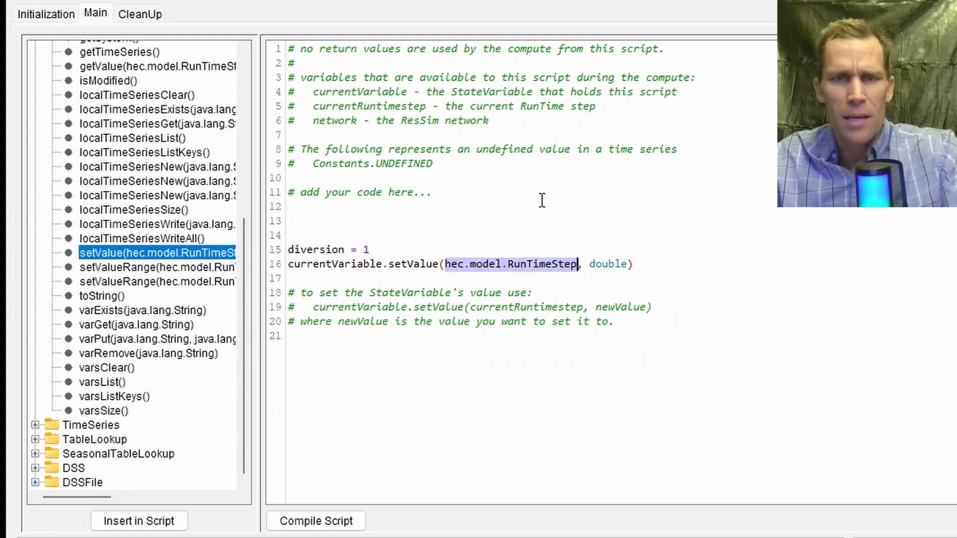
{"action": "double_click", "coordinate": [317, 106]}
{"action": "key", "text": "ctrl+c"}
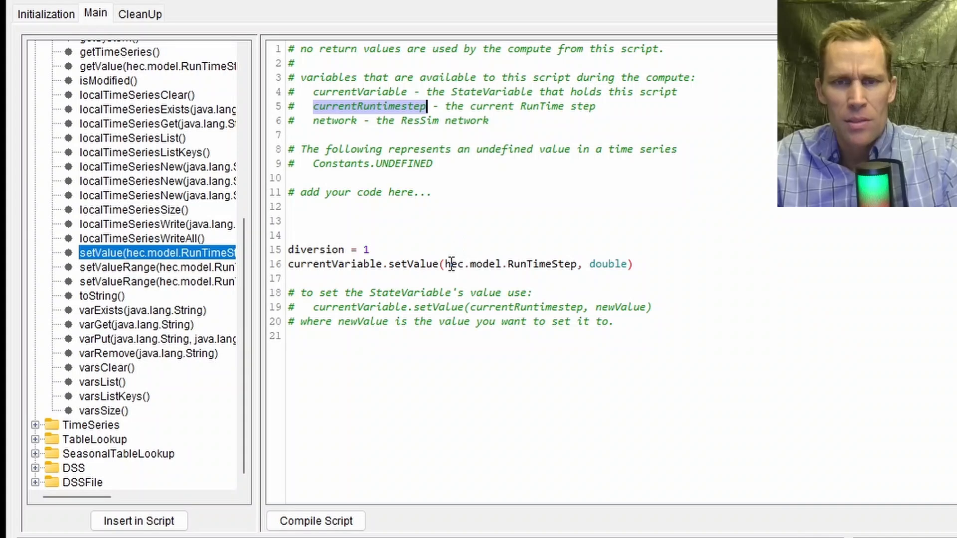
{"action": "left_click_drag", "start_coordinate": [445, 264], "coordinate": [578, 266]}
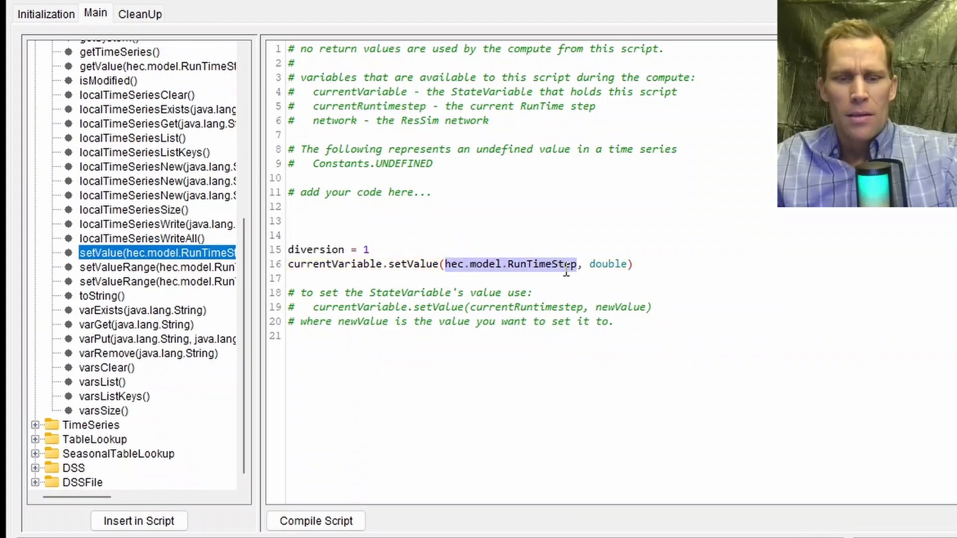
{"action": "key", "text": "ctrl+v"}
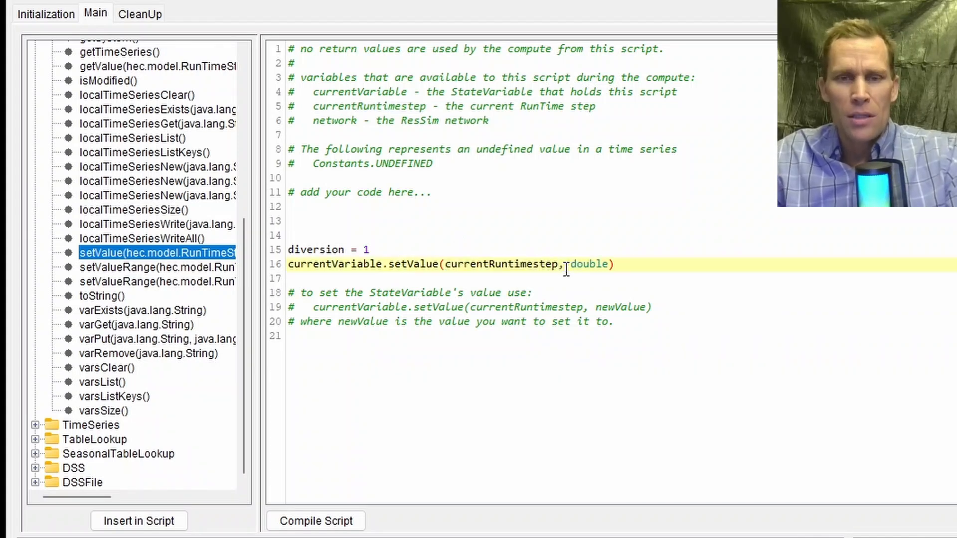
Step: Replace the double argument of setValue with the variable name diversion, copied from the line above
{"action": "double_click", "coordinate": [577, 265]}
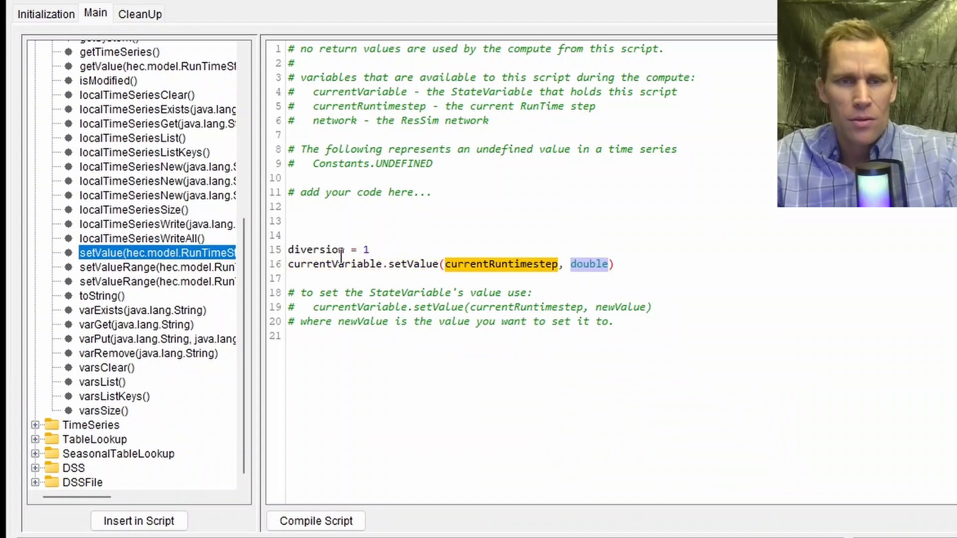
{"action": "double_click", "coordinate": [314, 249]}
{"action": "key", "text": "ctrl+c"}
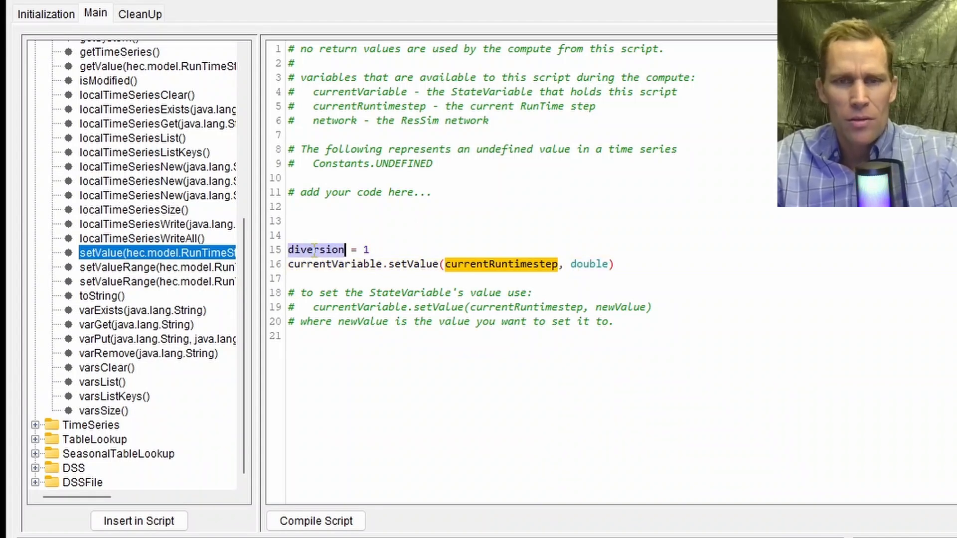
{"action": "double_click", "coordinate": [596, 264]}
{"action": "key", "text": "ctrl+v"}
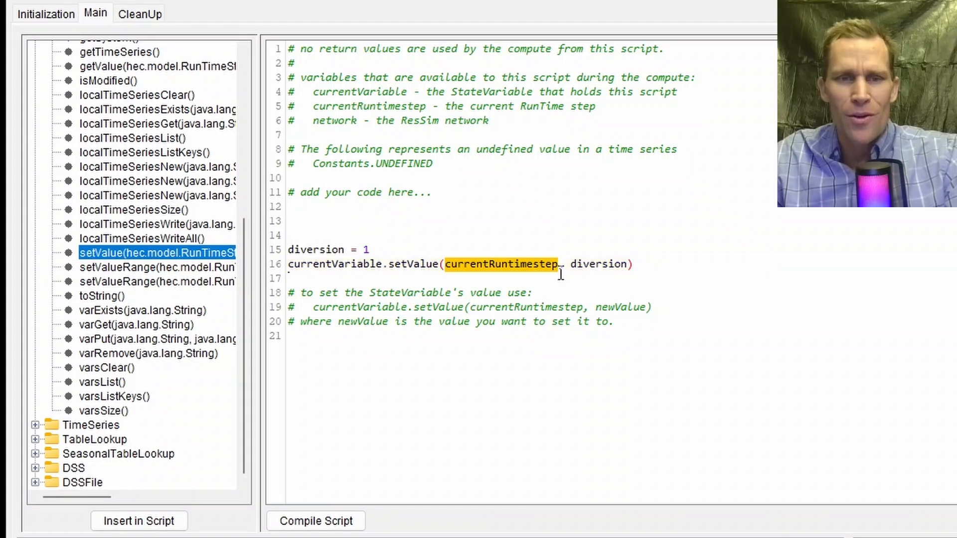
{"action": "left_click_drag", "start_coordinate": [268, 265], "coordinate": [261, 250]}
{"action": "left_click", "coordinate": [310, 221]}
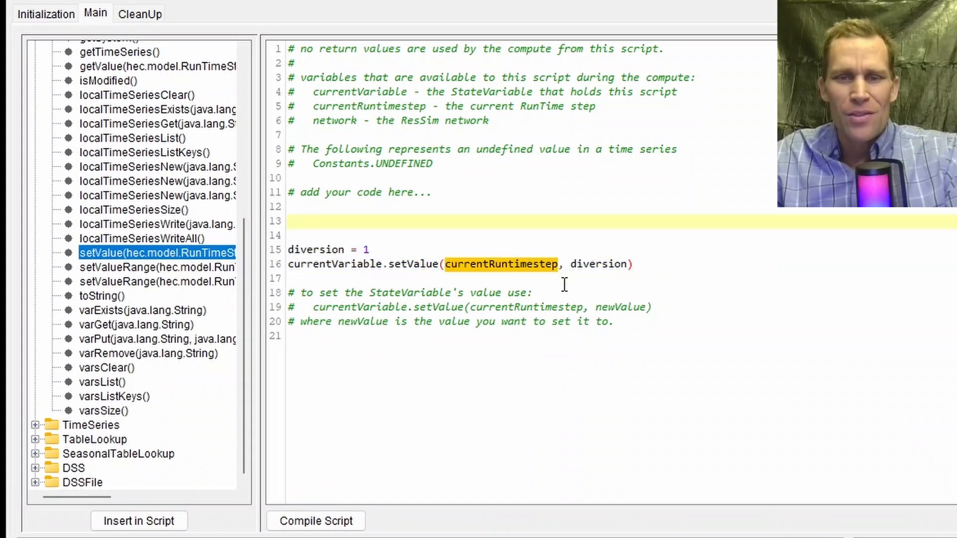
{"action": "left_click_drag", "start_coordinate": [646, 265], "coordinate": [274, 250]}
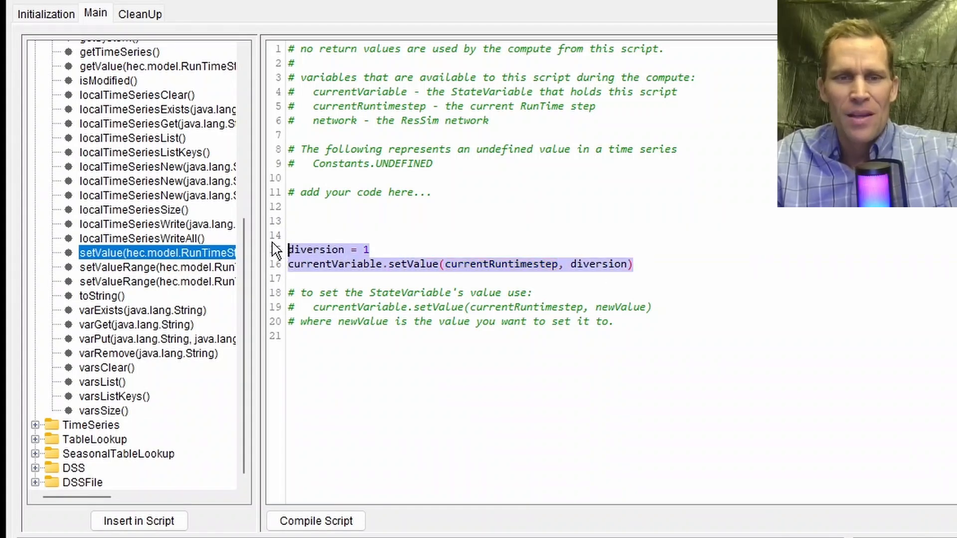
{"action": "left_click", "coordinate": [289, 223]}
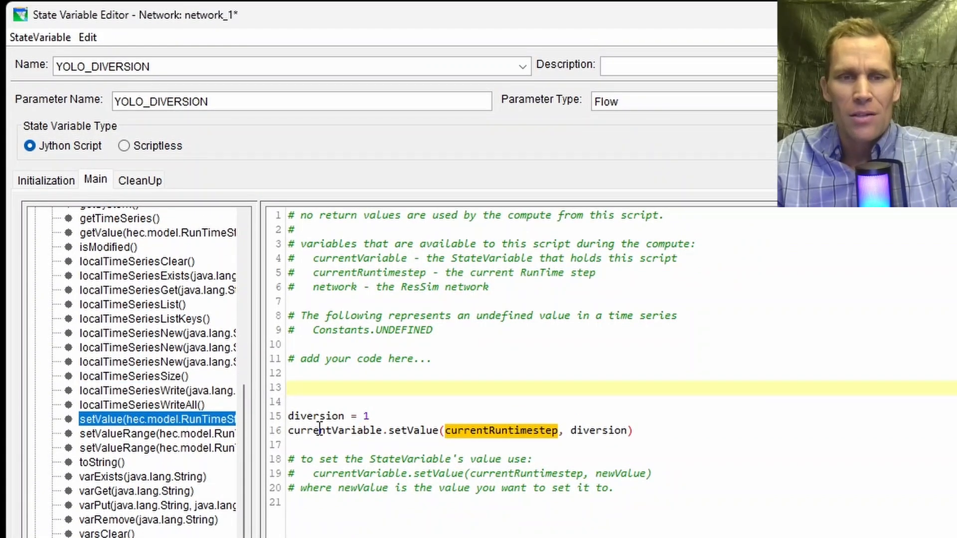
{"action": "left_click", "coordinate": [319, 402]}
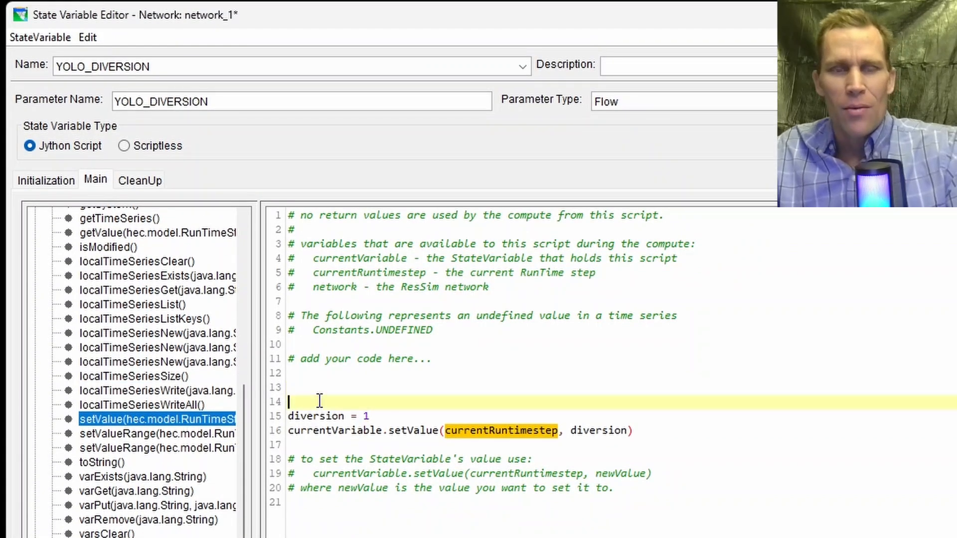
Step: Save the YOLO_DIVERSION state variable, move its editor aside and save the reservoir network
{"action": "left_click", "coordinate": [35, 40]}
{"action": "left_click", "coordinate": [47, 79]}
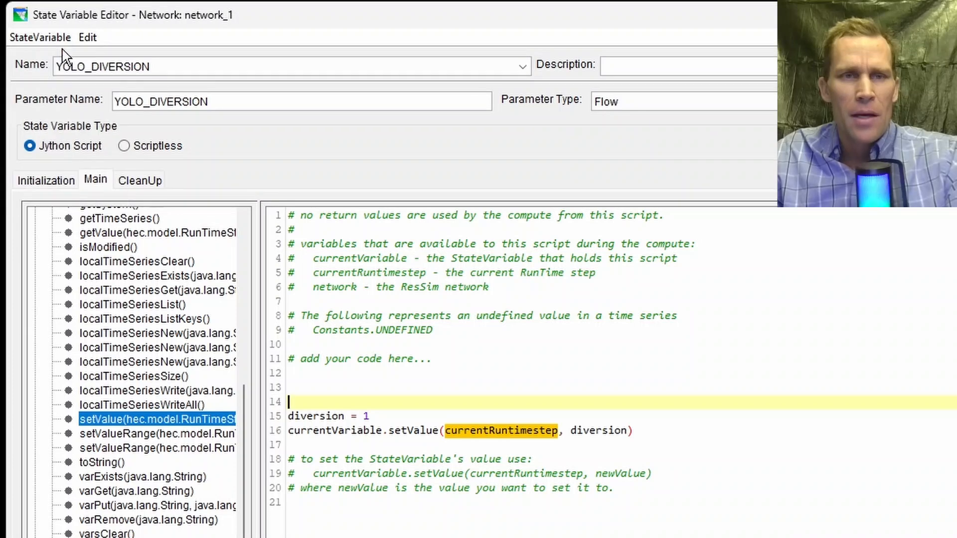
{"action": "left_click_drag", "start_coordinate": [55, 17], "coordinate": [893, 22]}
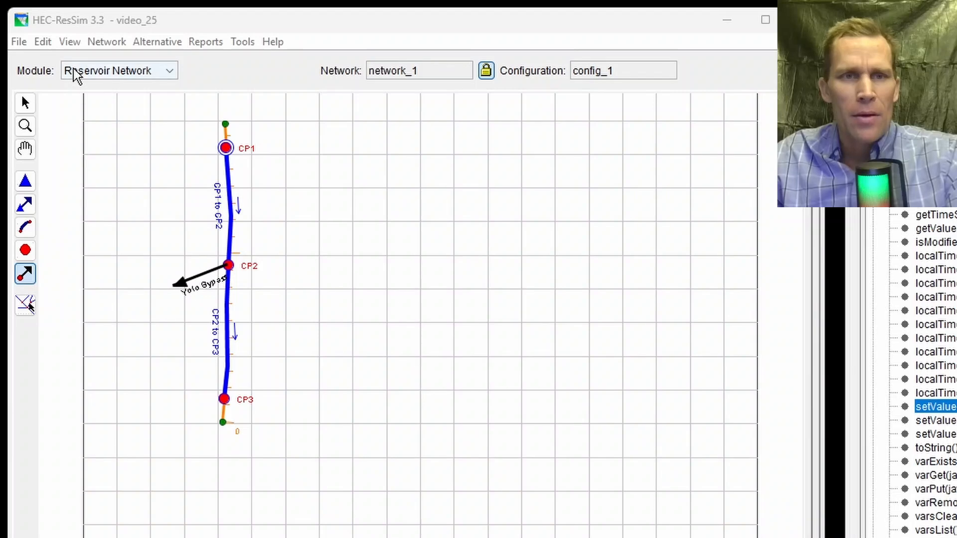
{"action": "left_click", "coordinate": [103, 43]}
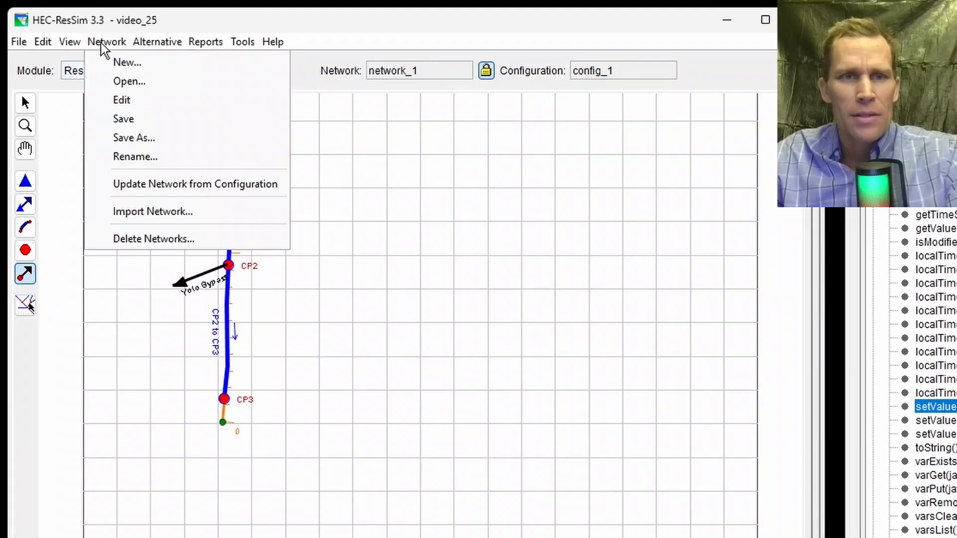
{"action": "left_click", "coordinate": [124, 122]}
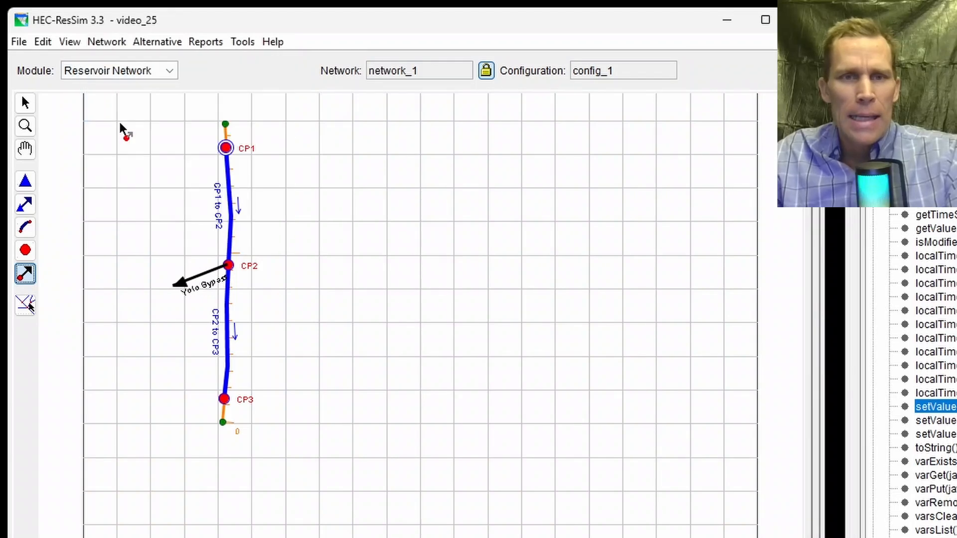
Step: Create a new alternative named alt_1 on network_1 and set its time step to 1 Hour
{"action": "left_click", "coordinate": [155, 44]}
{"action": "left_click", "coordinate": [167, 59]}
{"action": "left_click_drag", "start_coordinate": [366, 195], "coordinate": [422, 60]}
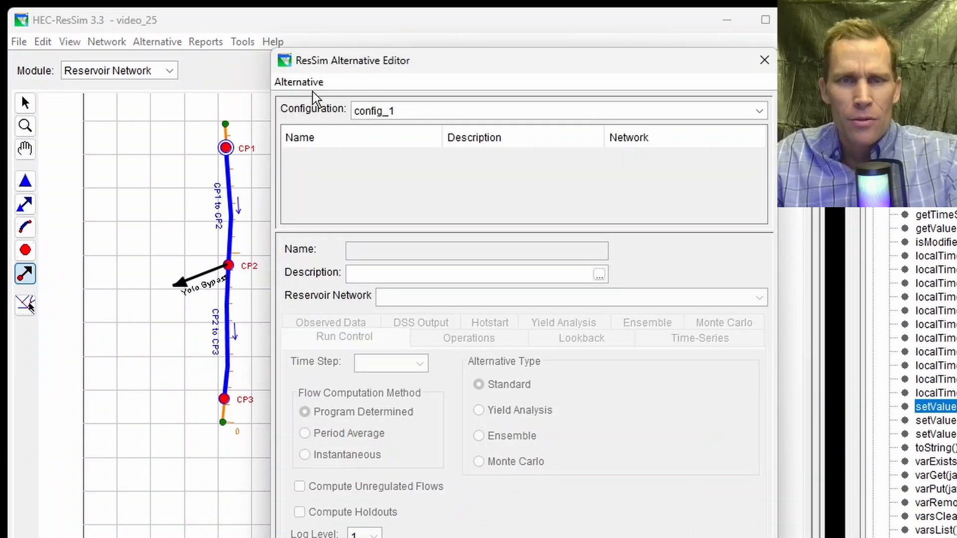
{"action": "left_click", "coordinate": [299, 80]}
{"action": "left_click", "coordinate": [313, 99]}
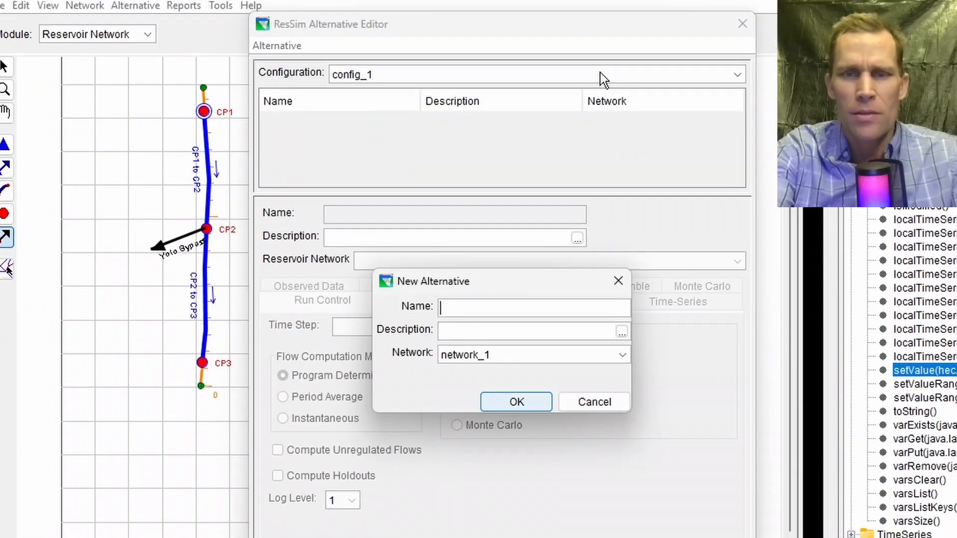
{"action": "type", "text": "alt_1"}
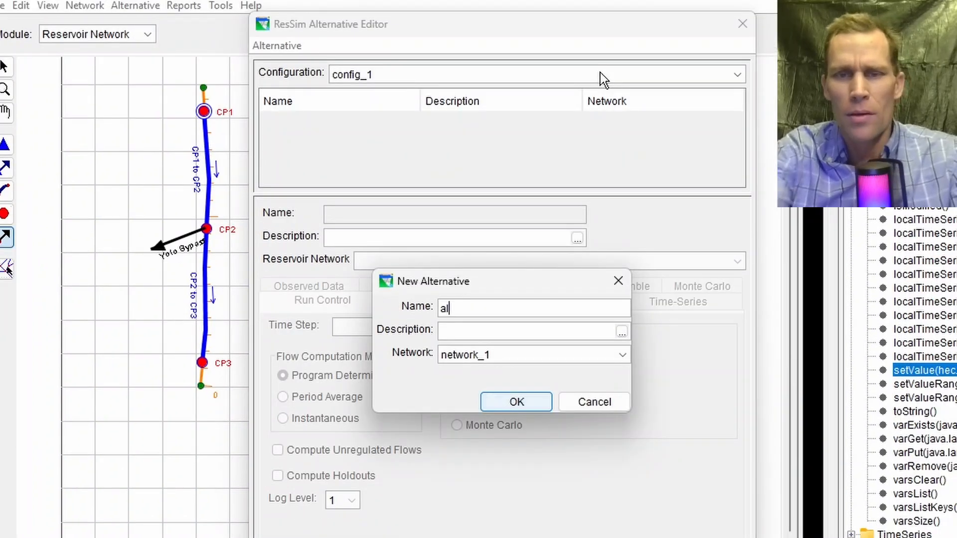
{"action": "left_click", "coordinate": [516, 403]}
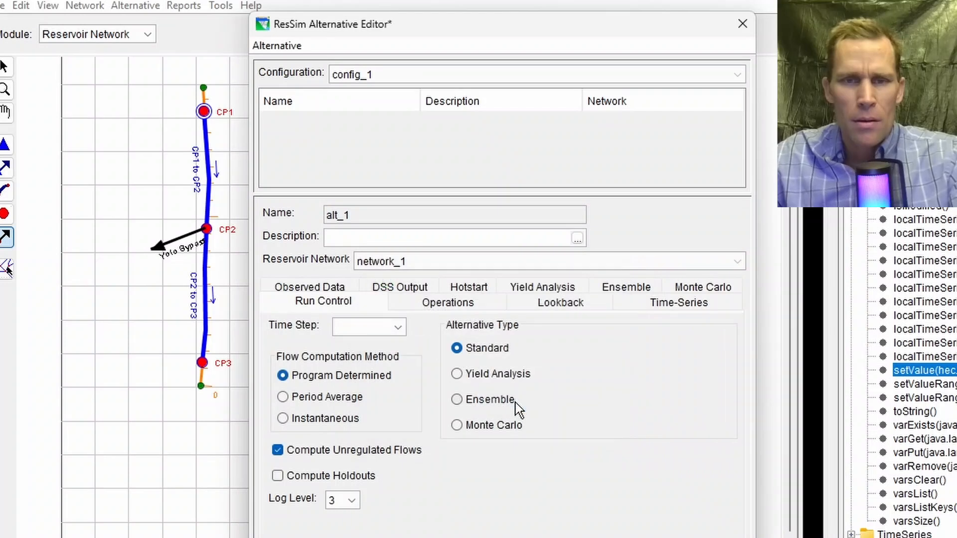
{"action": "left_click", "coordinate": [354, 328]}
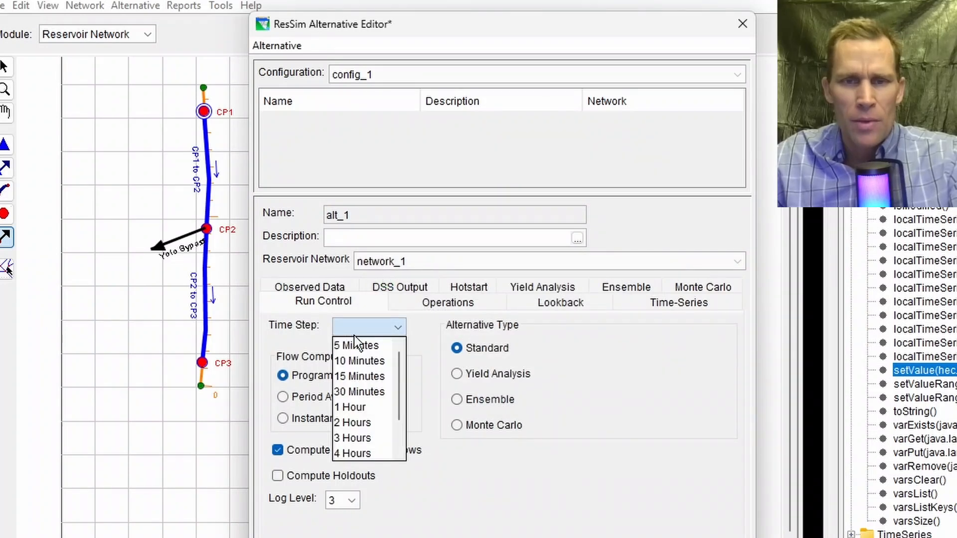
{"action": "left_click", "coordinate": [361, 406]}
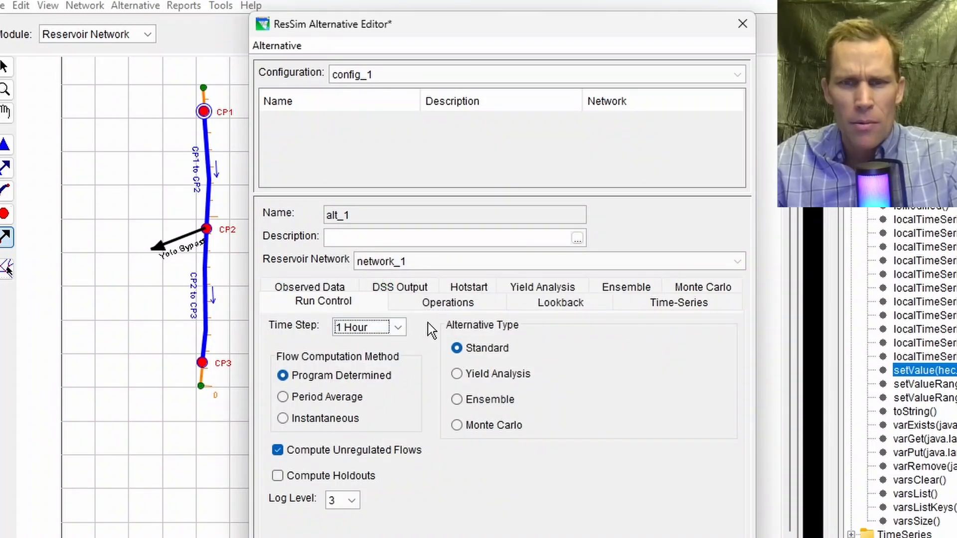
Step: Set the lookback default values of Yolo Bypass- Cntrl and YOLO_DIVERSION to 1 each, and save alternative alt_1
{"action": "left_click", "coordinate": [446, 303]}
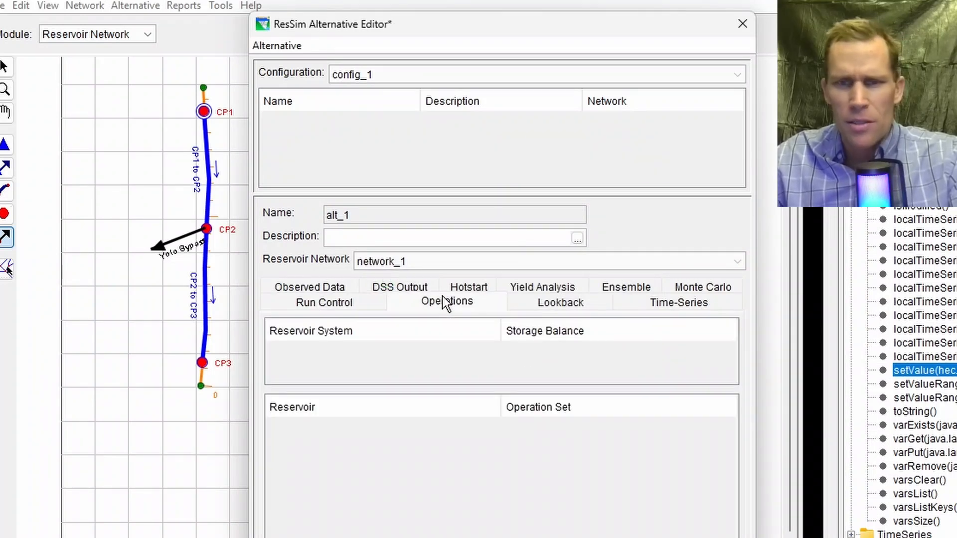
{"action": "left_click", "coordinate": [554, 305]}
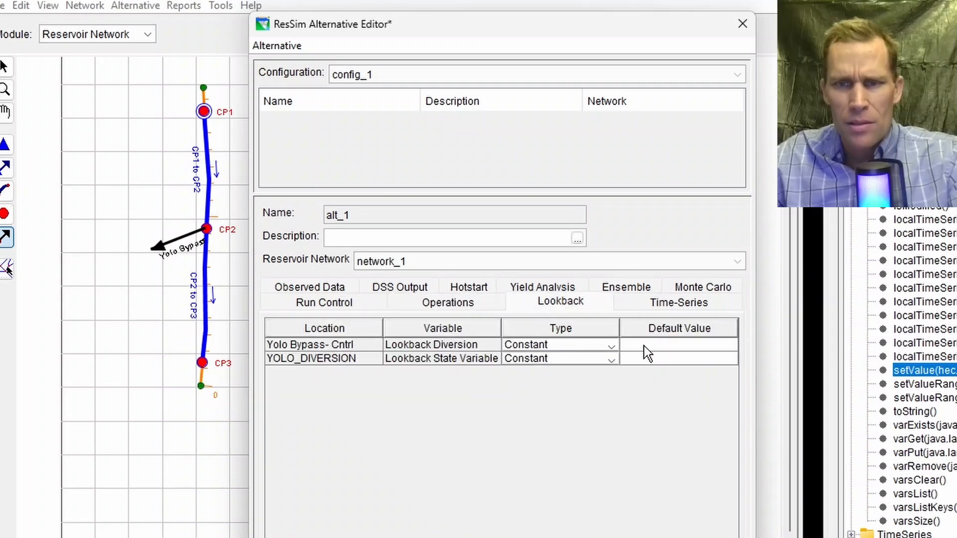
{"action": "left_click", "coordinate": [696, 344]}
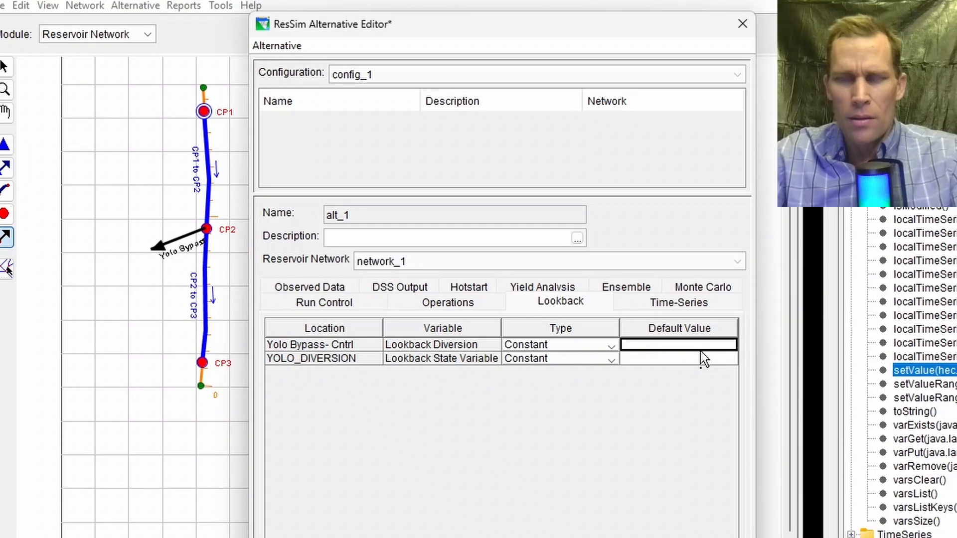
{"action": "type", "text": "1"}
{"action": "left_click", "coordinate": [701, 360]}
{"action": "type", "text": "1"}
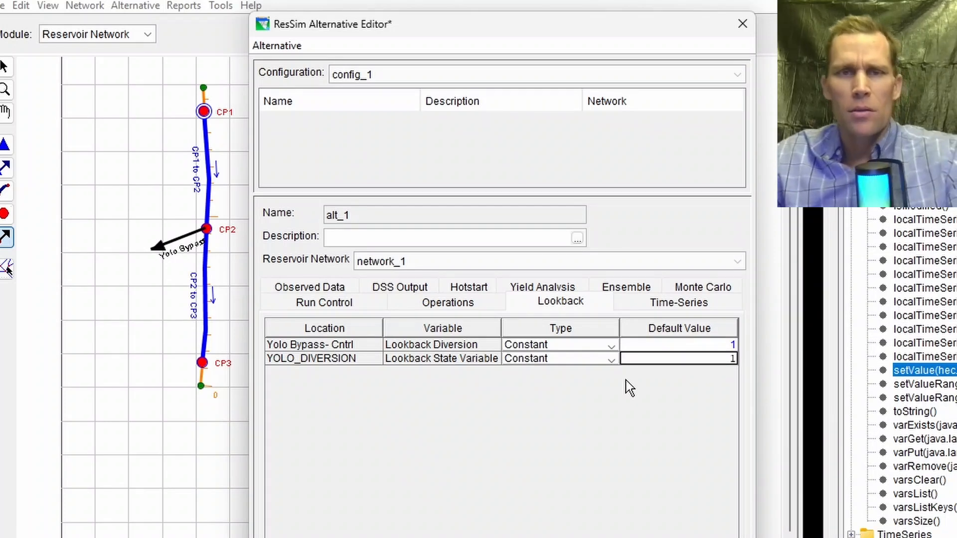
{"action": "left_click", "coordinate": [274, 46]}
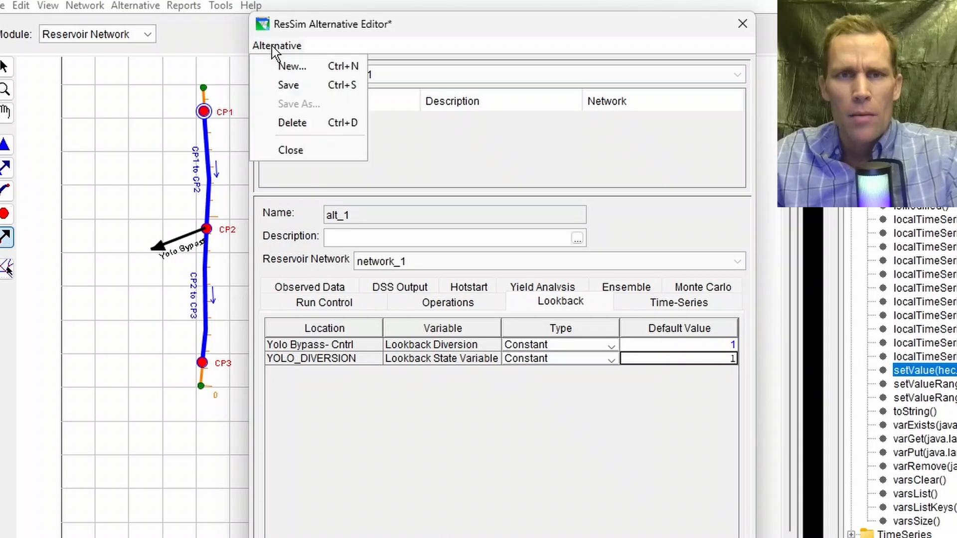
{"action": "left_click", "coordinate": [287, 89]}
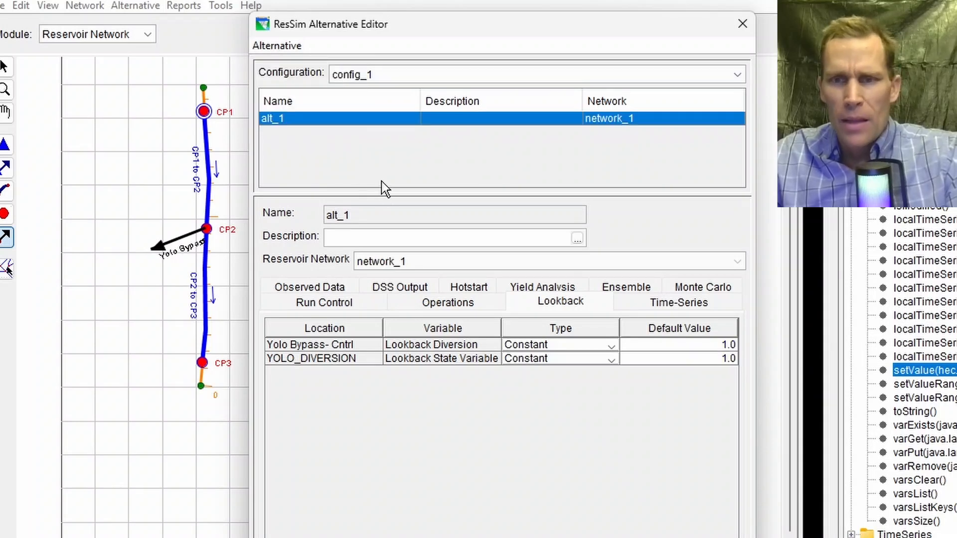
Step: Open timeseries_data.dss from the video_25 folder as the DSS source for the inflow's Known Flow time series in alt_1
{"action": "left_click", "coordinate": [687, 305]}
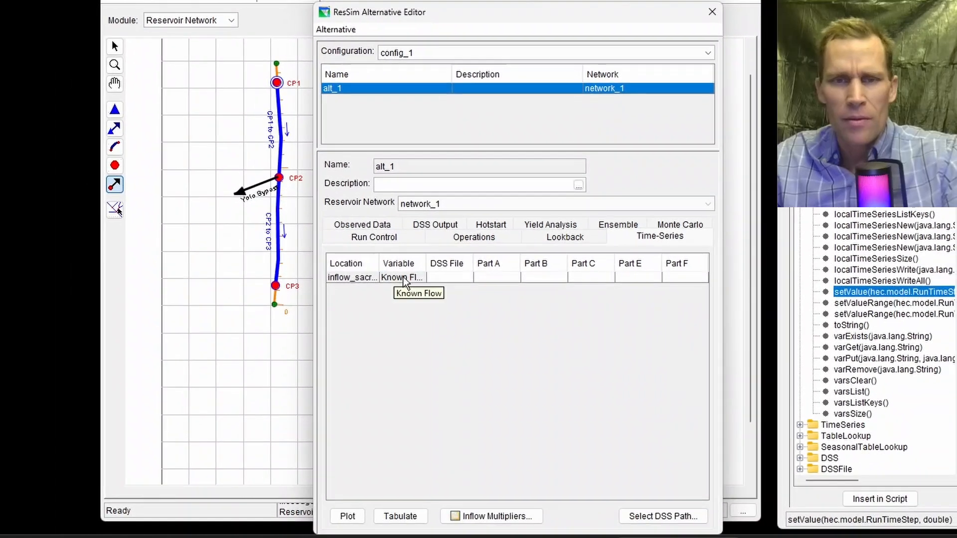
{"action": "left_click", "coordinate": [440, 278]}
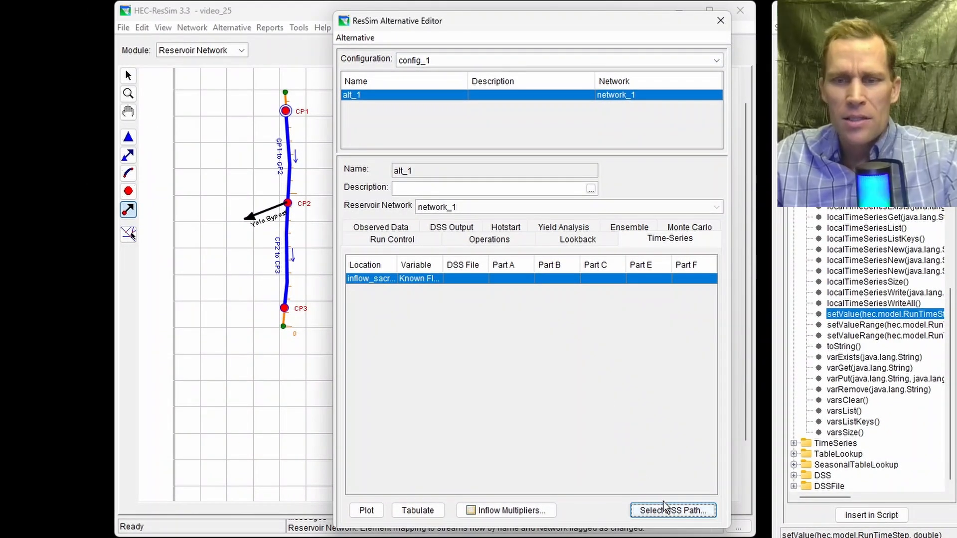
{"action": "left_click", "coordinate": [665, 508]}
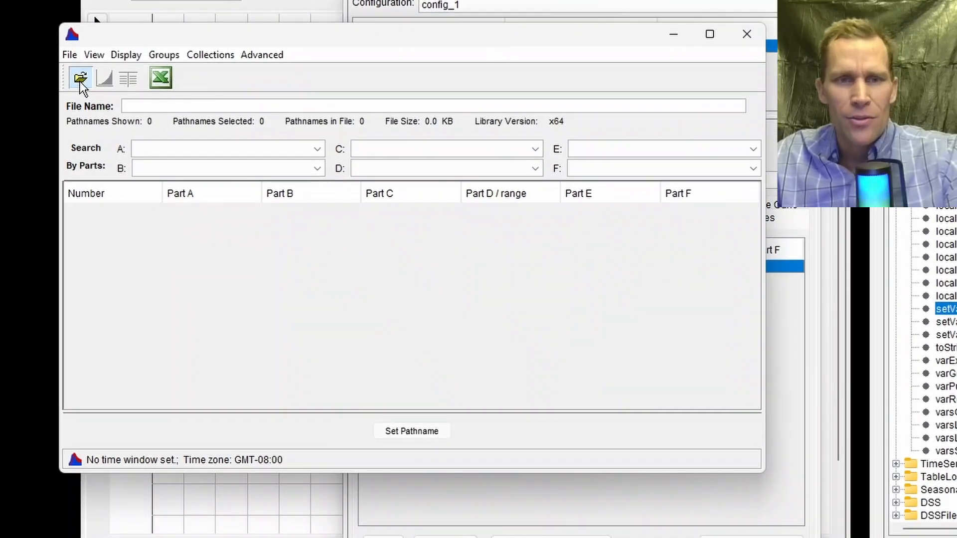
{"action": "left_click", "coordinate": [80, 78]}
{"action": "left_click", "coordinate": [244, 196]}
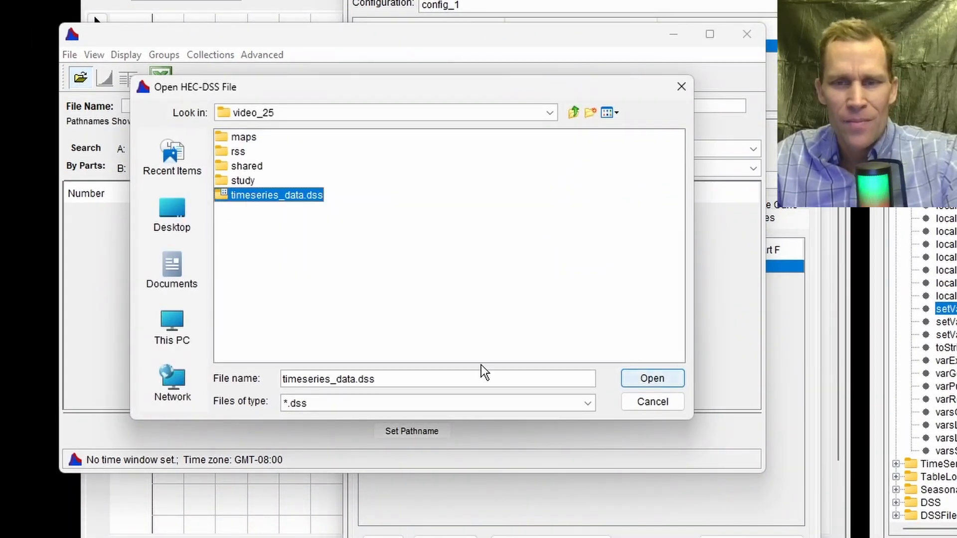
{"action": "left_click", "coordinate": [646, 378]}
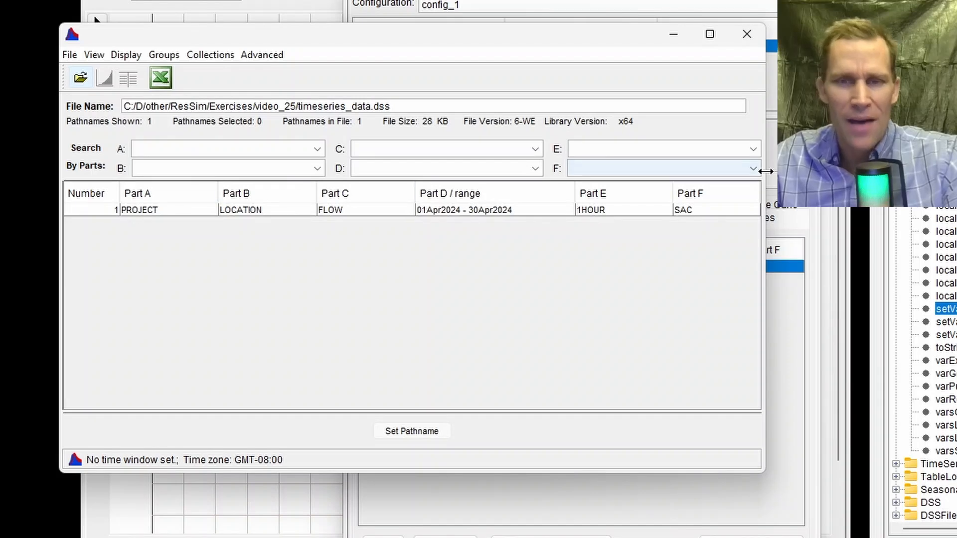
Step: Assign the PROJECT, LOCATION, FLOW, 1HOUR, SAC record to the inflow's Known Flow, and save and close alternative alt_1
{"action": "left_click", "coordinate": [451, 208]}
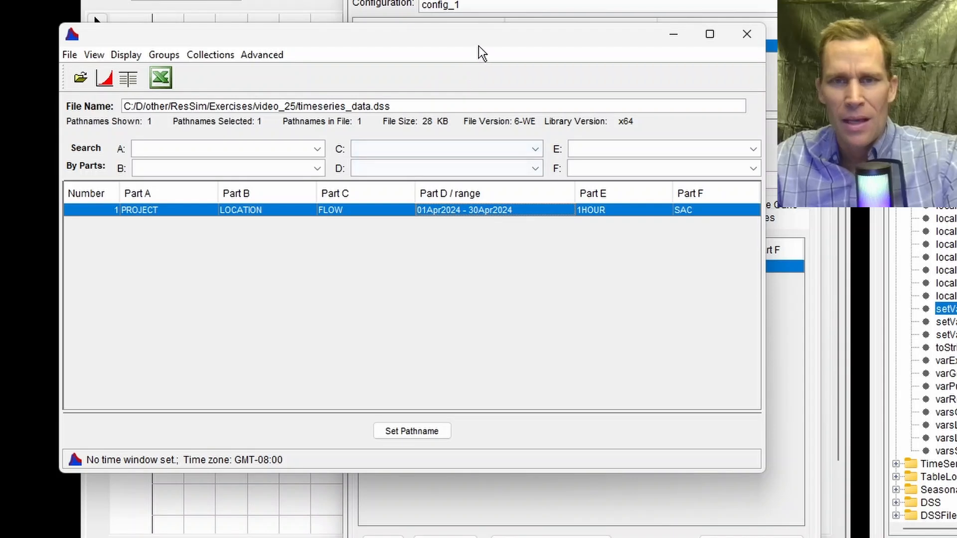
{"action": "left_click_drag", "start_coordinate": [439, 37], "coordinate": [311, 47]}
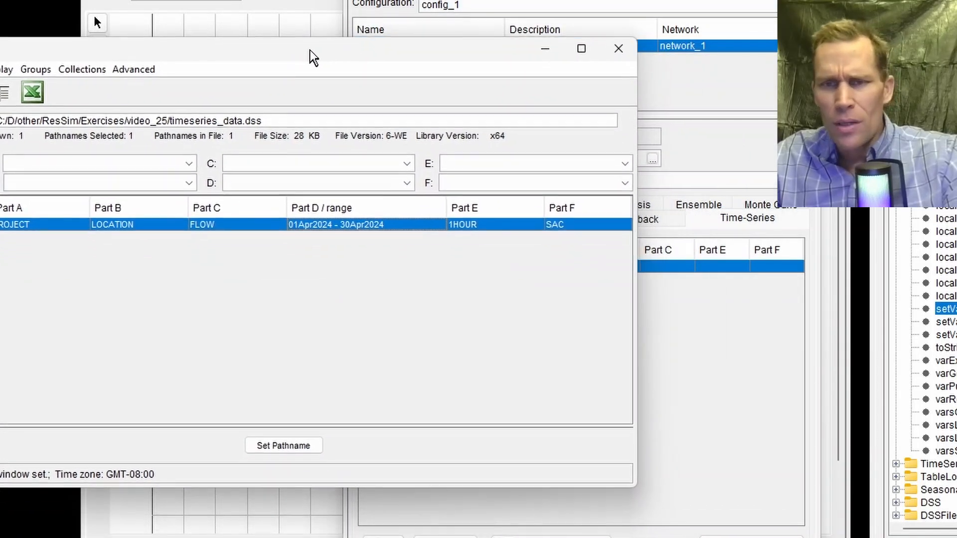
{"action": "left_click", "coordinate": [283, 441]}
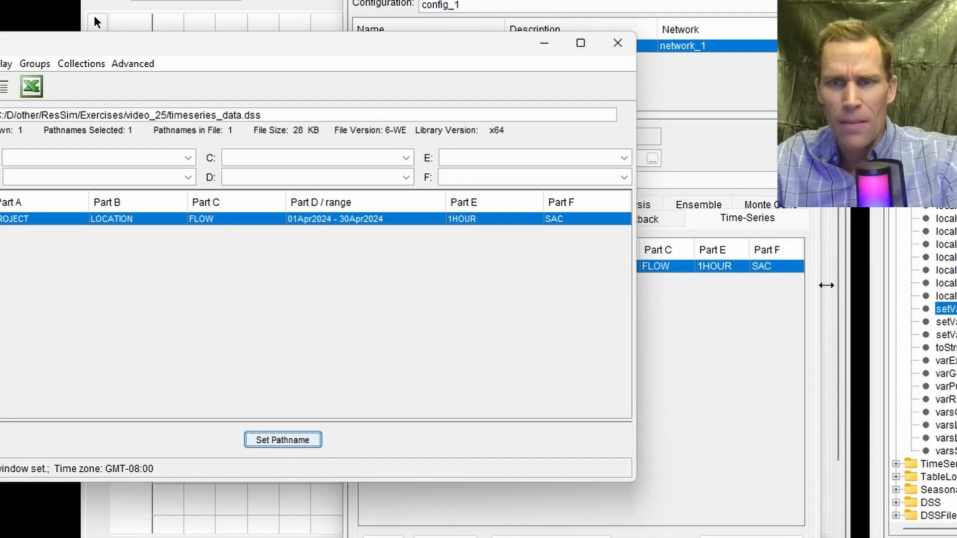
{"action": "left_click", "coordinate": [613, 43]}
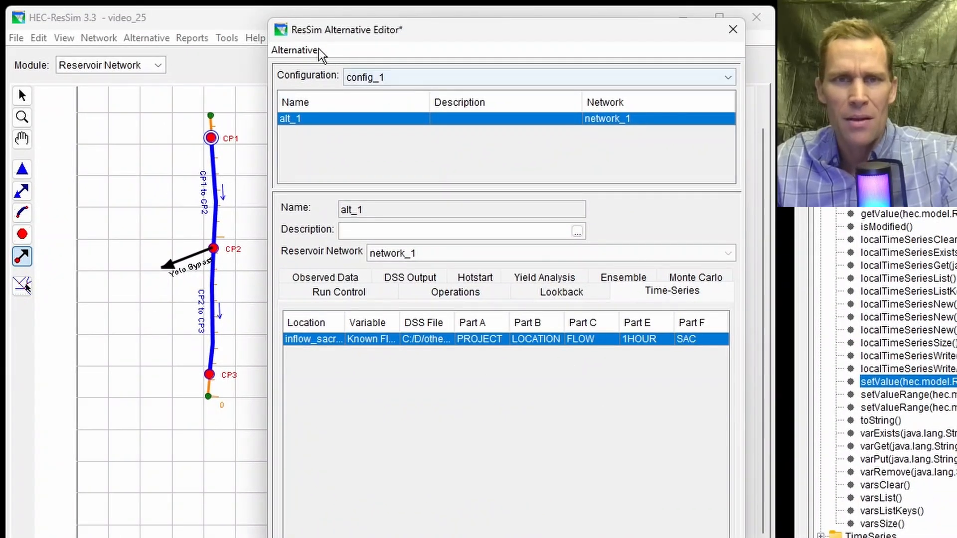
{"action": "left_click", "coordinate": [318, 49]}
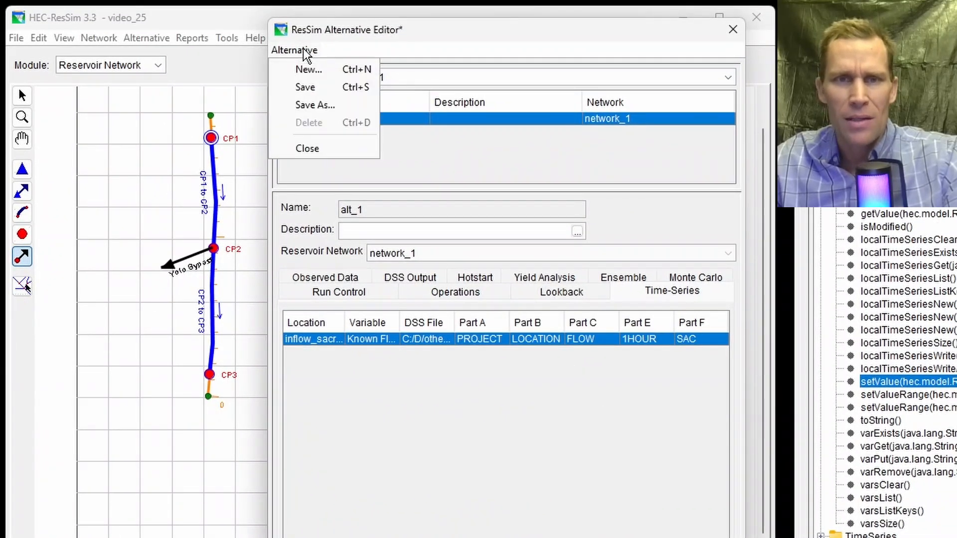
{"action": "left_click", "coordinate": [315, 90]}
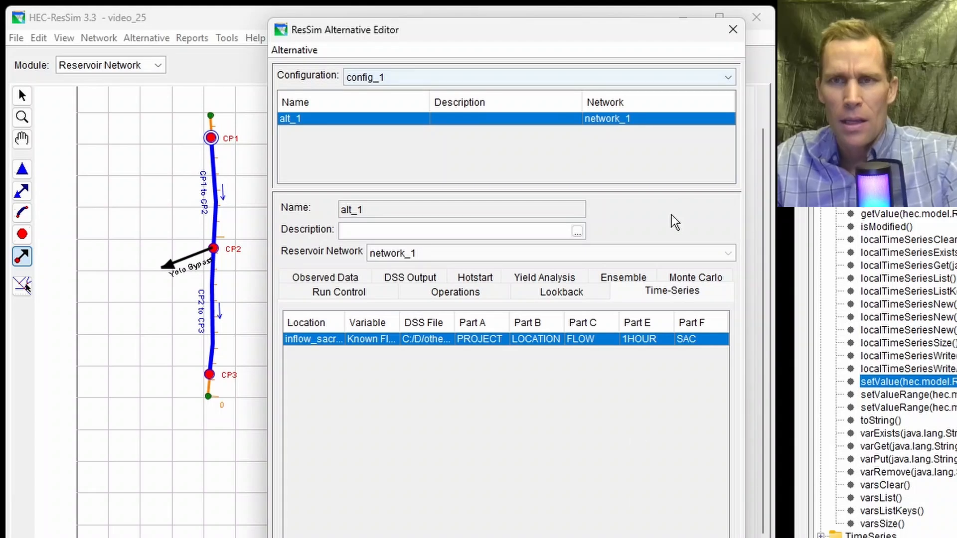
{"action": "left_click", "coordinate": [733, 30]}
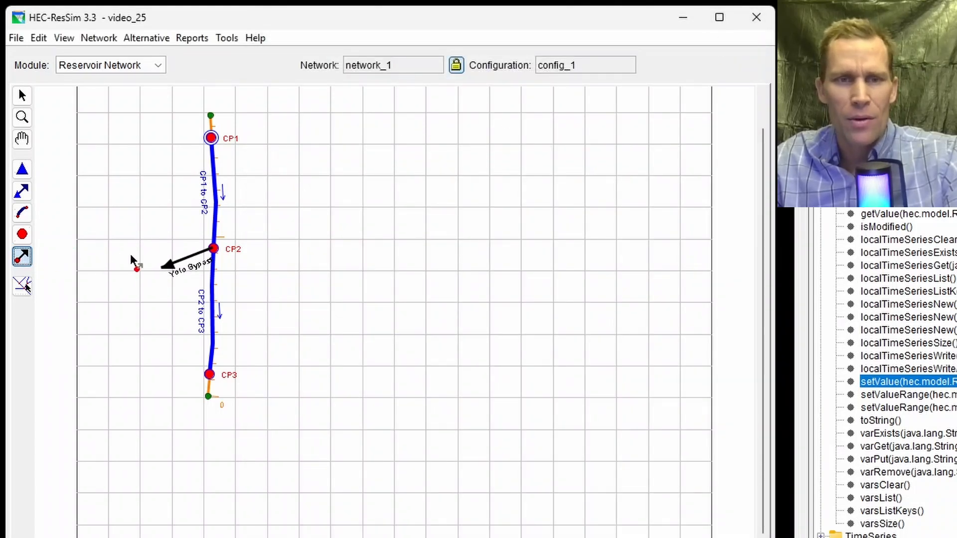
Step: Edit the Yolo Bypass diversion and set its method to Flexible Diversion Rule with Linear interpolation
{"action": "right_click", "coordinate": [170, 267]}
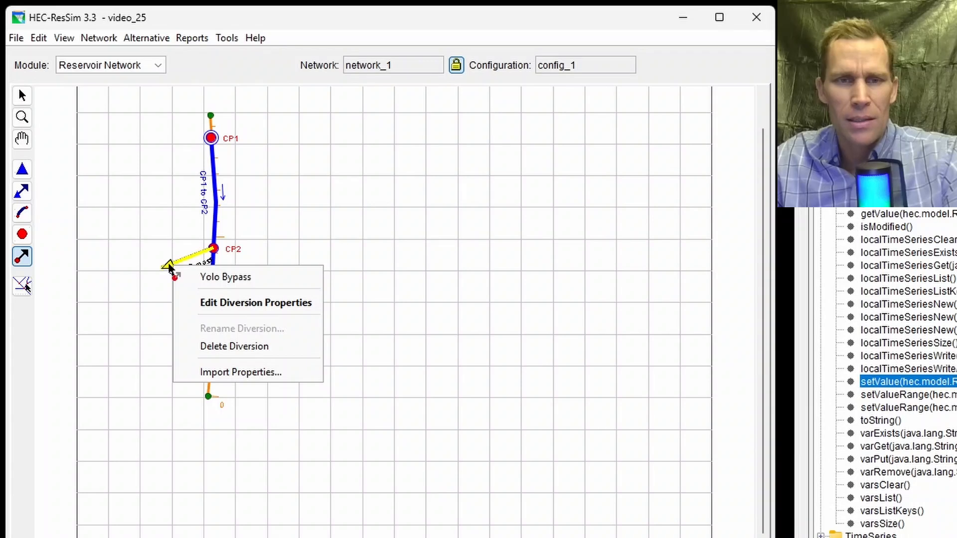
{"action": "left_click", "coordinate": [230, 305]}
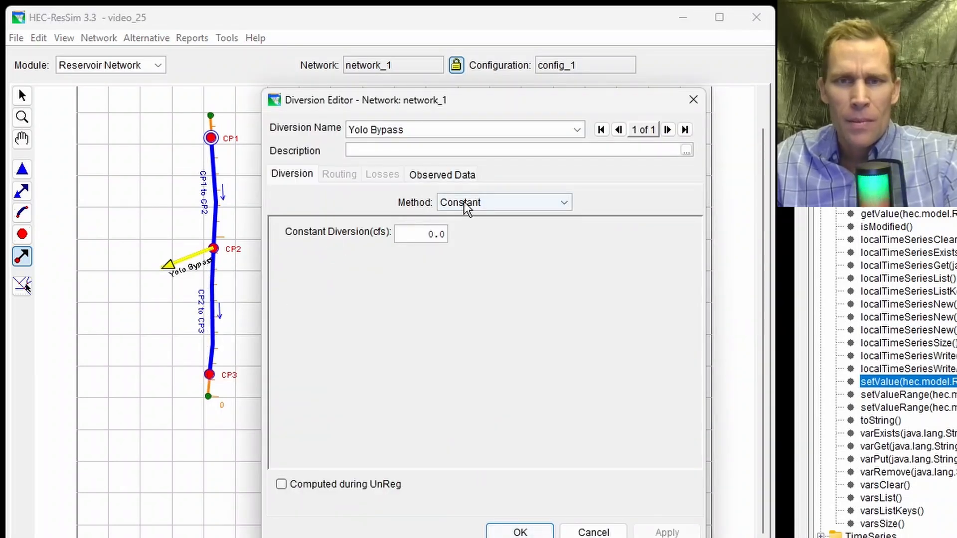
{"action": "left_click", "coordinate": [478, 209]}
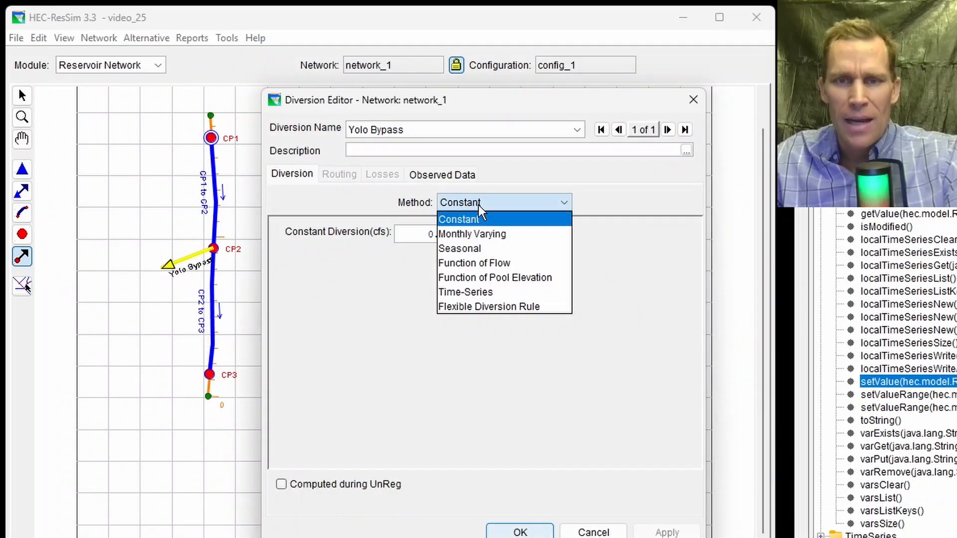
{"action": "left_click", "coordinate": [491, 307]}
{"action": "left_click", "coordinate": [429, 257]}
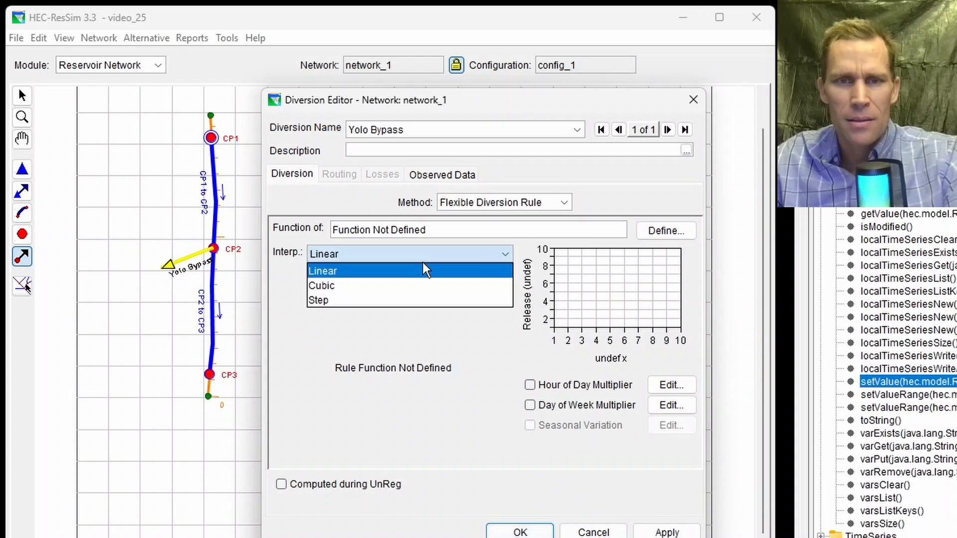
{"action": "left_click", "coordinate": [425, 272]}
Step: Define the Yolo Bypass diversion rule as a function of the state variable YOLO_DIVERSION, using its Previous Value
{"action": "left_click", "coordinate": [672, 236]}
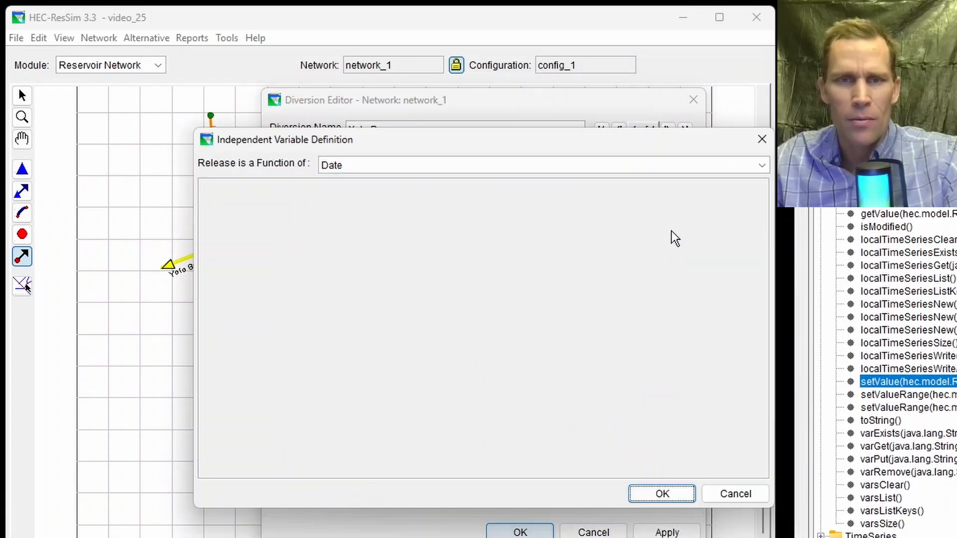
{"action": "left_click", "coordinate": [377, 167]}
{"action": "left_click", "coordinate": [377, 240]}
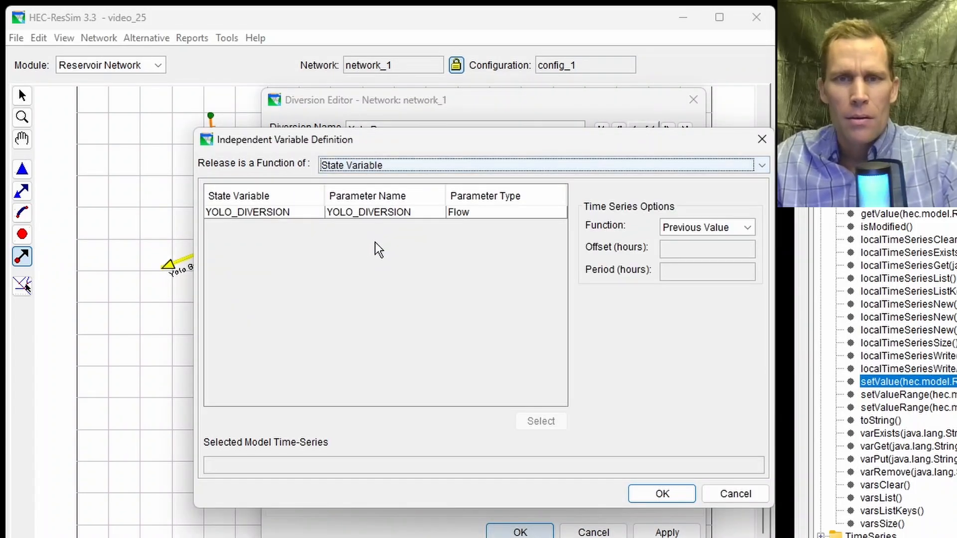
{"action": "left_click", "coordinate": [360, 217]}
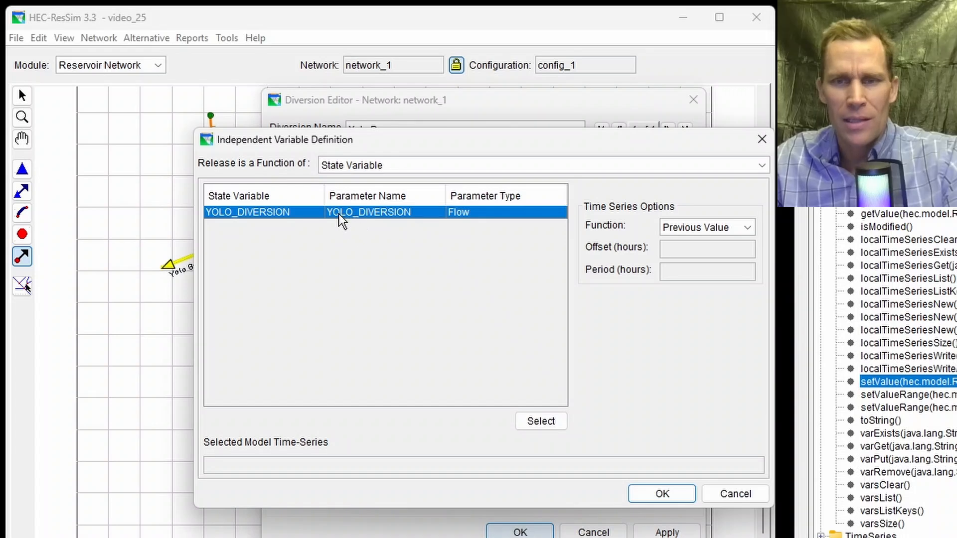
{"action": "left_click", "coordinate": [547, 424]}
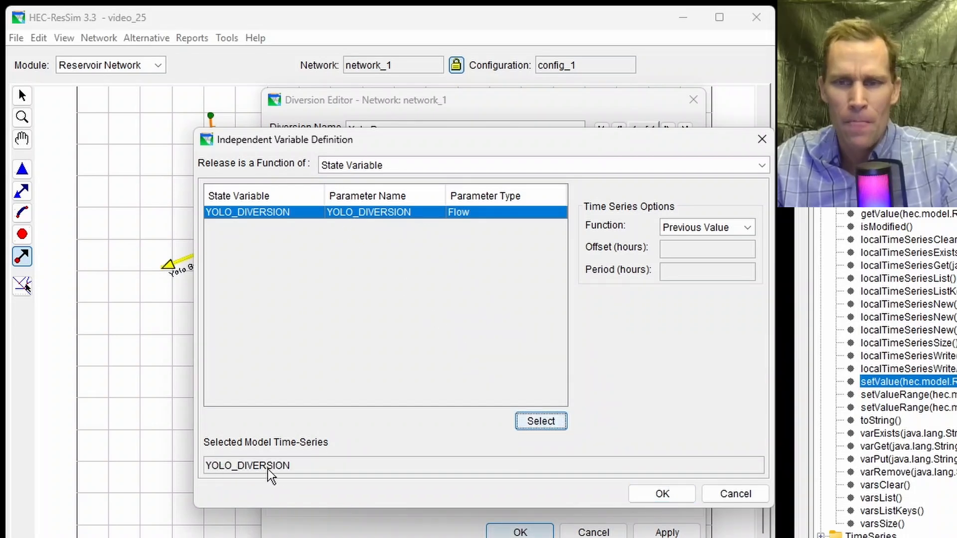
{"action": "left_click", "coordinate": [678, 496]}
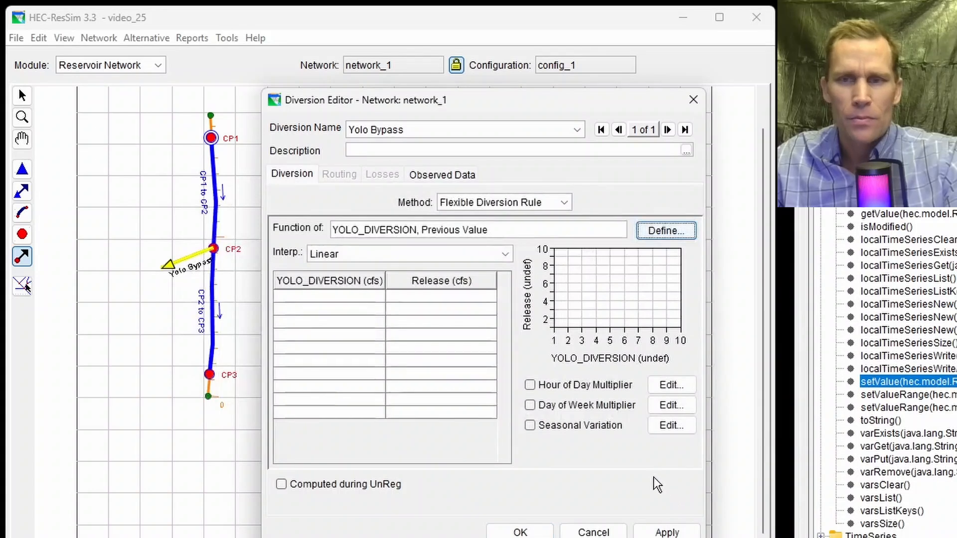
Step: Enter YOLO_DIVERSION and release pairs of 0 to 0 and 100000 to 100000 cfs, apply them and close the diversion editor
{"action": "left_click", "coordinate": [349, 298]}
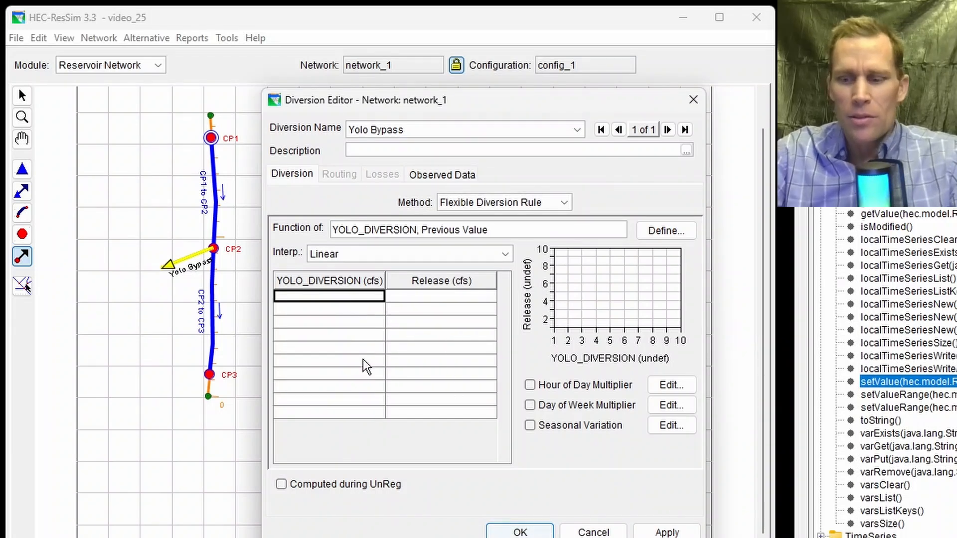
{"action": "type", "text": "0"}
{"action": "key", "text": "Tab"}
{"action": "type", "text": "0"}
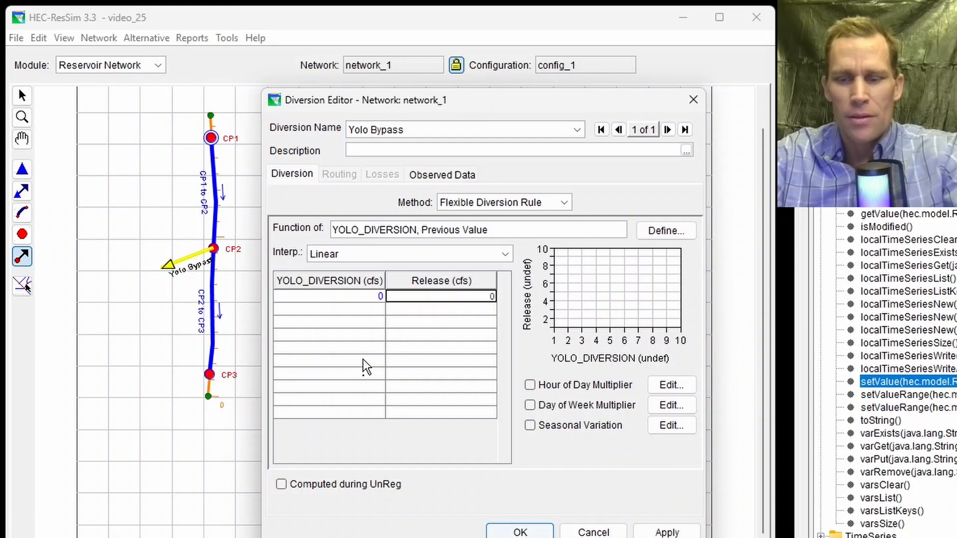
{"action": "key", "text": "Tab"}
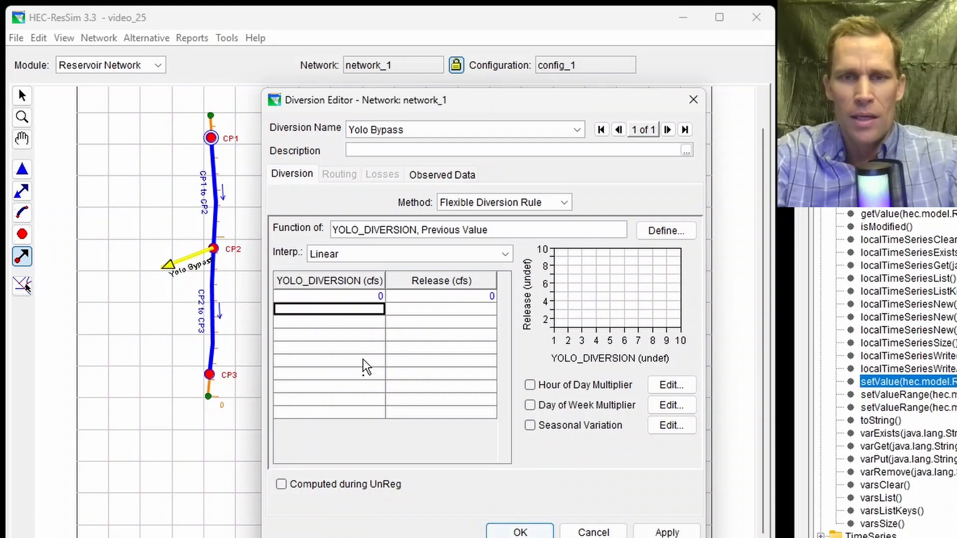
{"action": "type", "text": "100000"}
{"action": "key", "text": "Tab"}
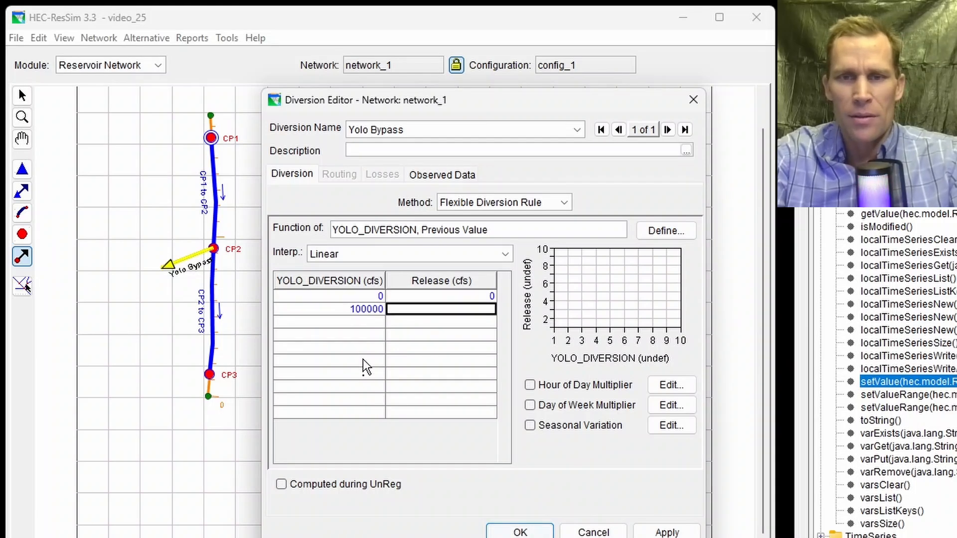
{"action": "type", "text": "100000"}
{"action": "key", "text": "Tab"}
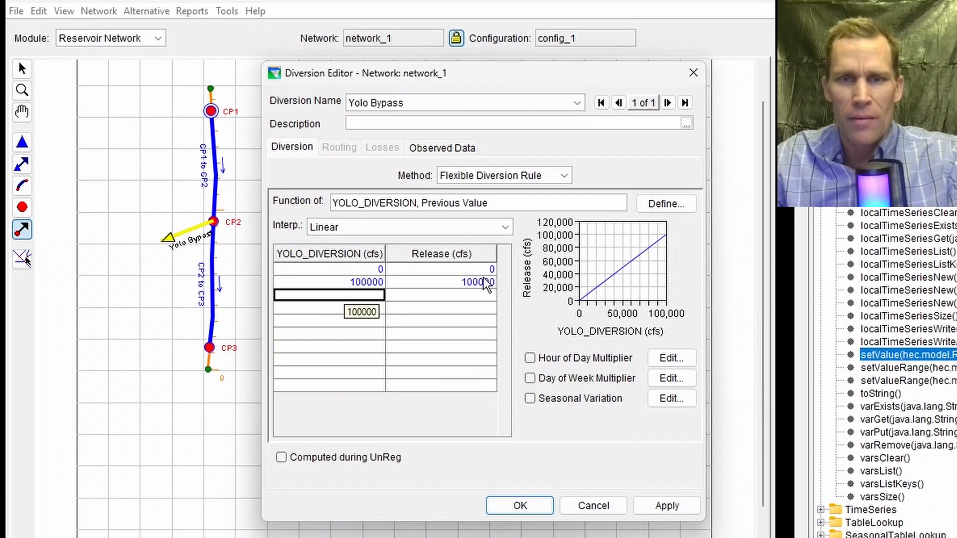
{"action": "left_click", "coordinate": [671, 511]}
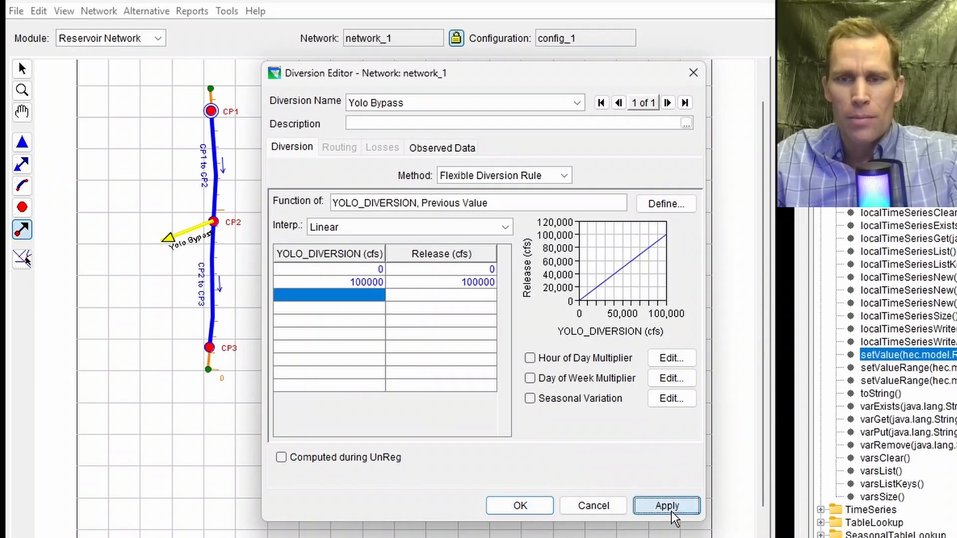
{"action": "left_click", "coordinate": [523, 507]}
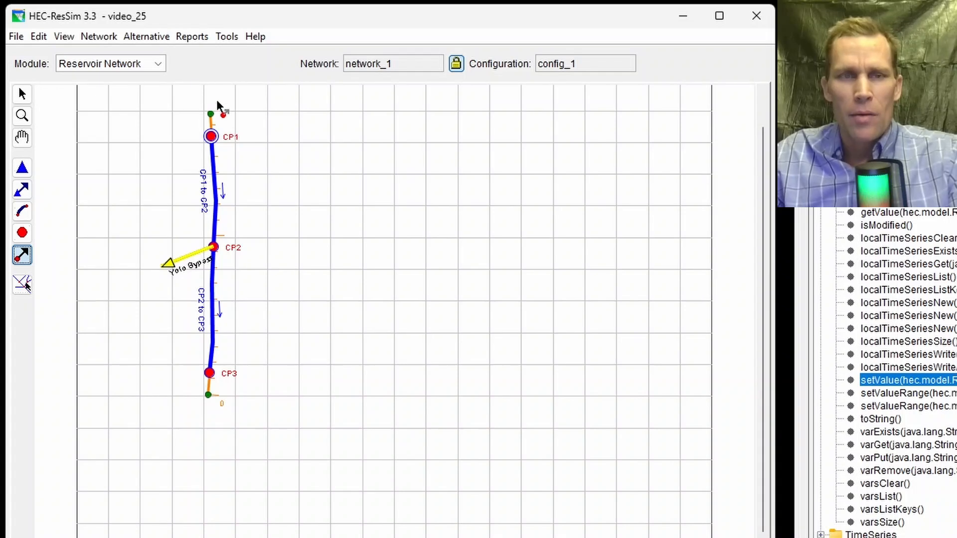
Step: Reopen the alternative editor and delete alternative alt_1
{"action": "left_click", "coordinate": [149, 36]}
{"action": "left_click", "coordinate": [159, 56]}
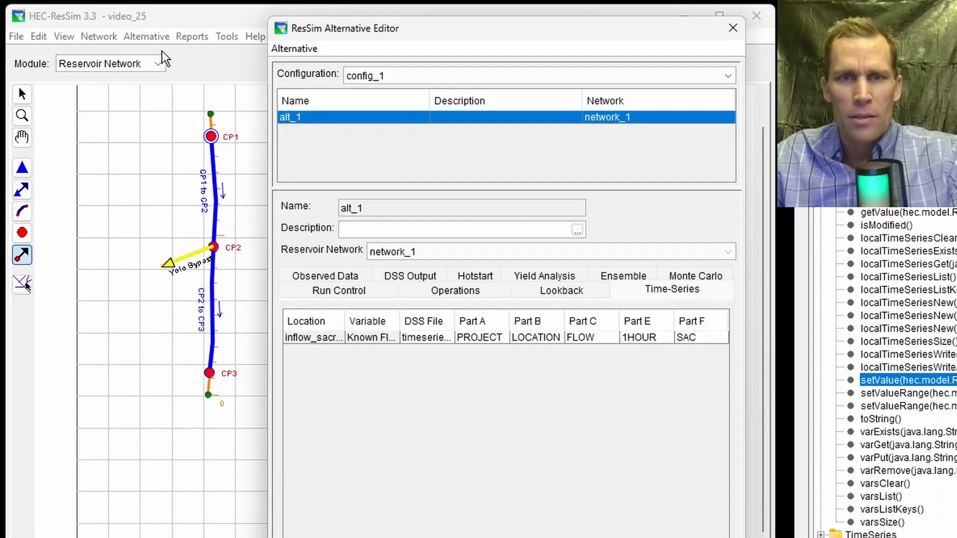
{"action": "left_click", "coordinate": [294, 49]}
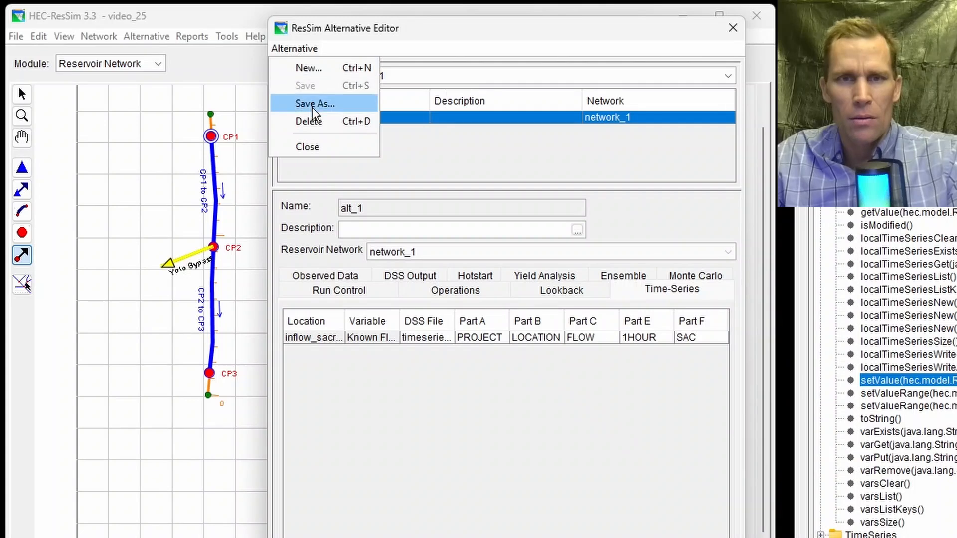
{"action": "left_click", "coordinate": [314, 122]}
{"action": "left_click", "coordinate": [458, 356]}
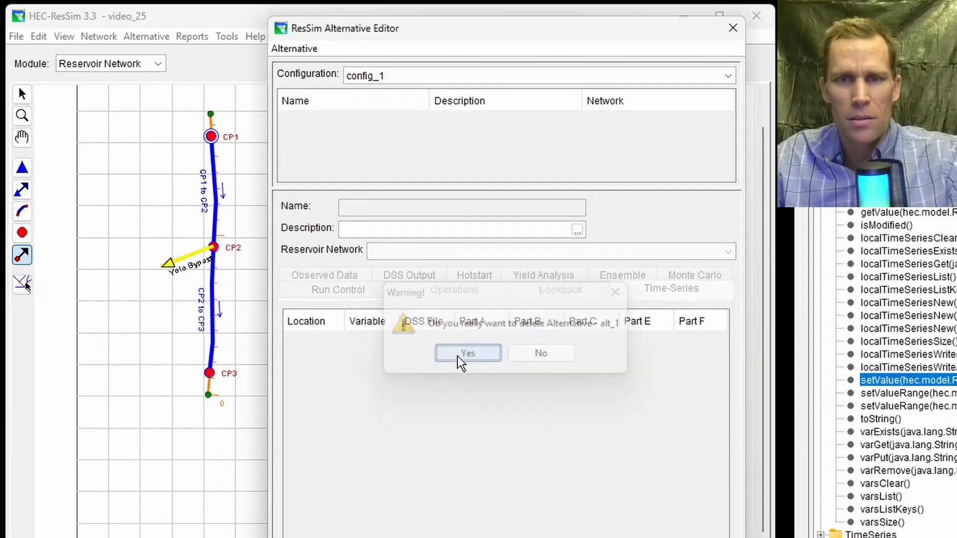
Step: Create a new alternative named alt_1 on network_1 and set its time step to 1 Hour
{"action": "left_click", "coordinate": [305, 50]}
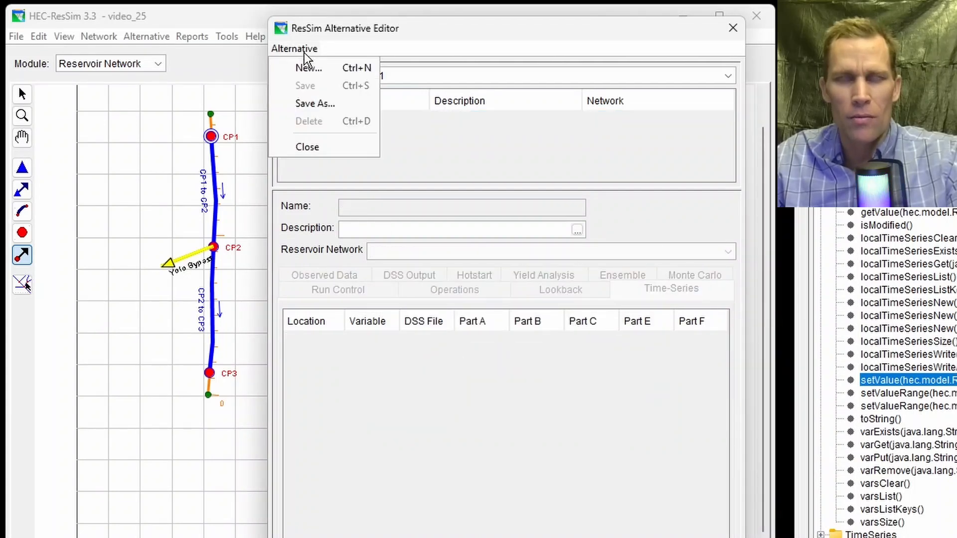
{"action": "left_click", "coordinate": [306, 67]}
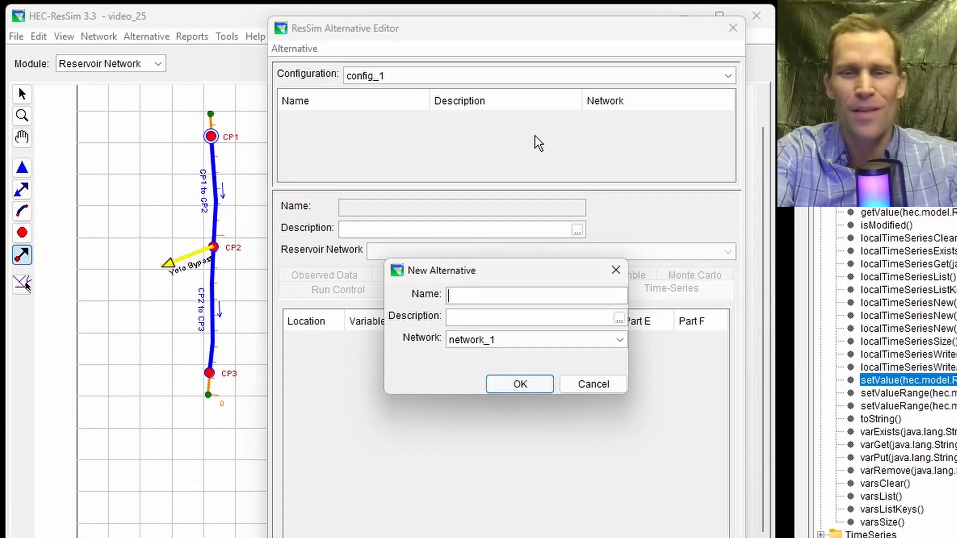
{"action": "type", "text": "alt_1"}
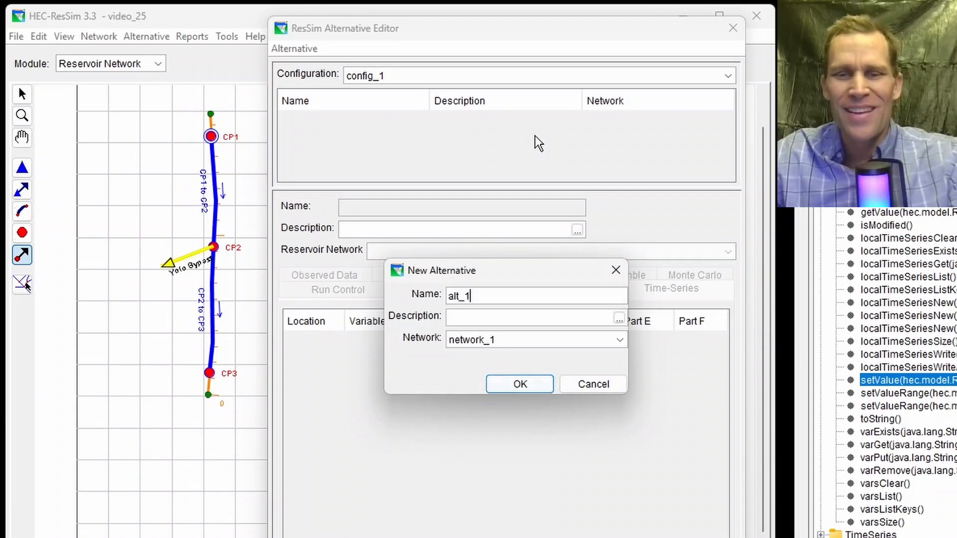
{"action": "left_click", "coordinate": [521, 384]}
{"action": "left_click", "coordinate": [380, 314]}
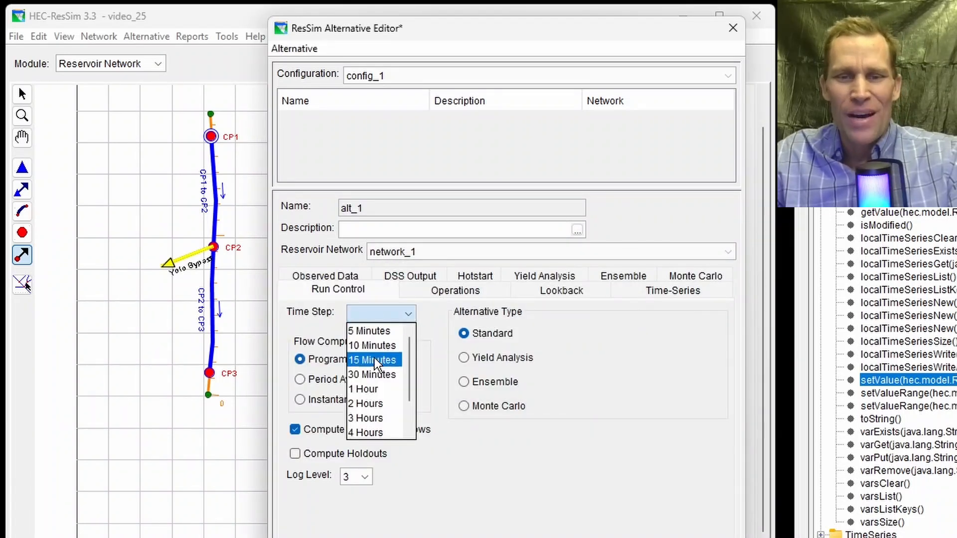
{"action": "left_click", "coordinate": [375, 393]}
Step: Enter a constant lookback default value of 1 for both the Yolo Bypass diversion and the YOLO_DIVERSION state variable
{"action": "left_click", "coordinate": [480, 293]}
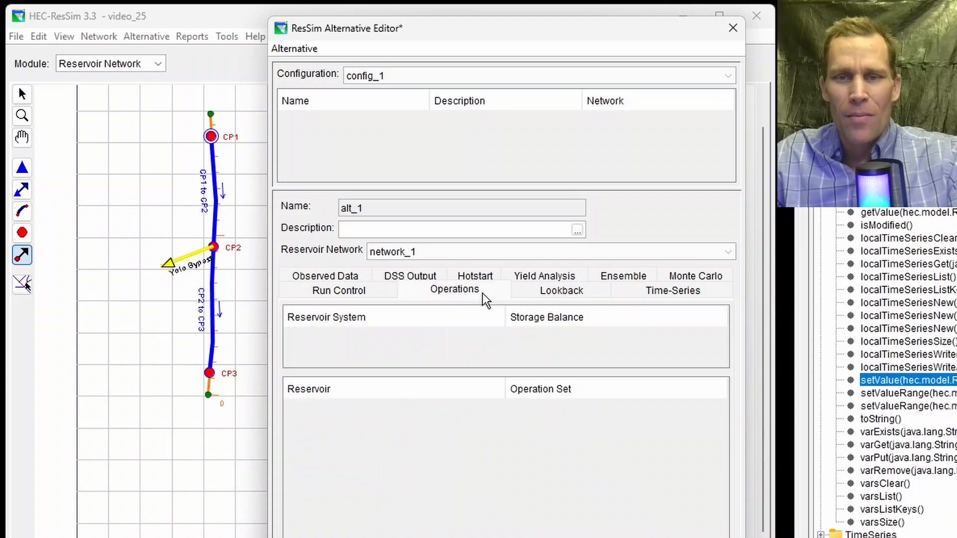
{"action": "left_click", "coordinate": [534, 296]}
{"action": "left_click", "coordinate": [659, 329]}
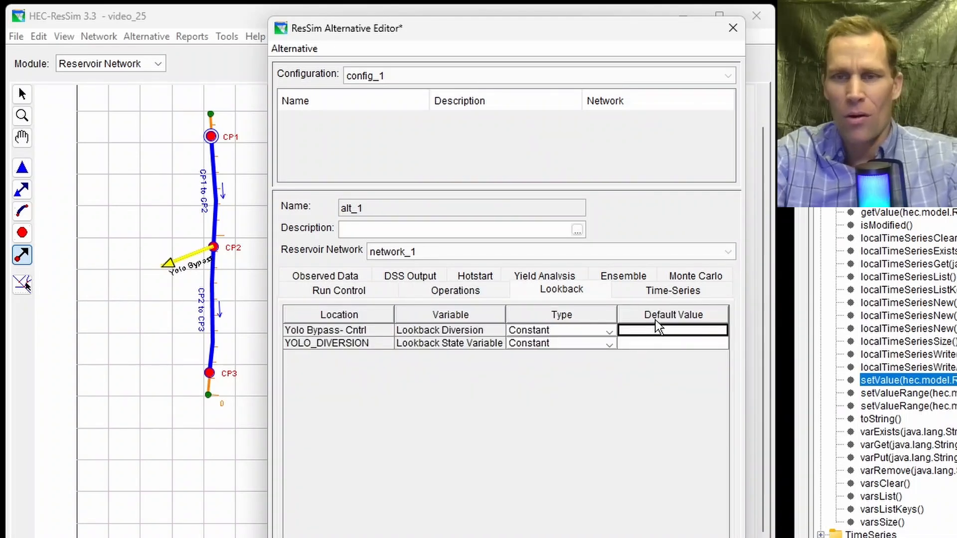
{"action": "type", "text": "1"}
{"action": "key", "text": "Return"}
{"action": "type", "text": "1"}
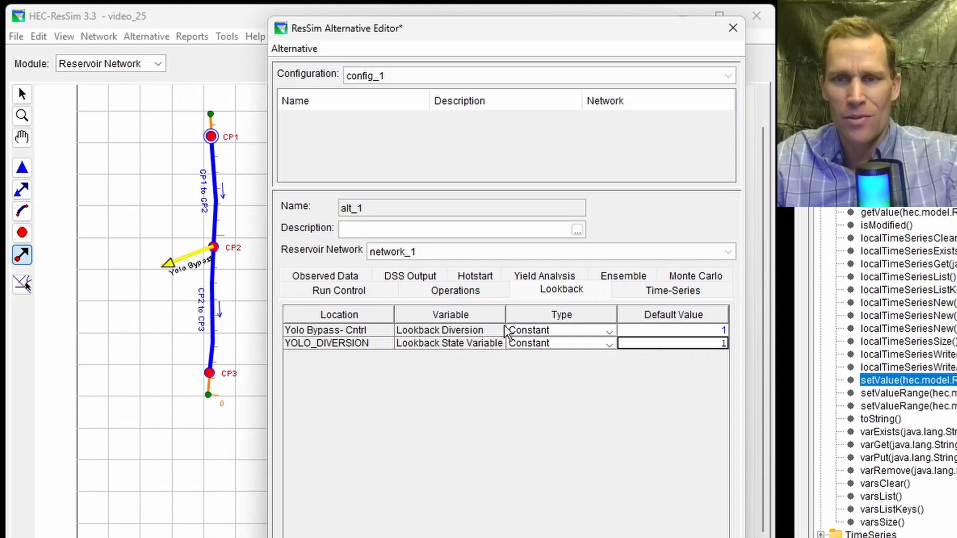
Step: Assign the PROJECT/LOCATION/FLOW 1HOUR SAC record from timeseries_data.dss to the alternative's known inflow and close the DSS browser
{"action": "left_click", "coordinate": [673, 291]}
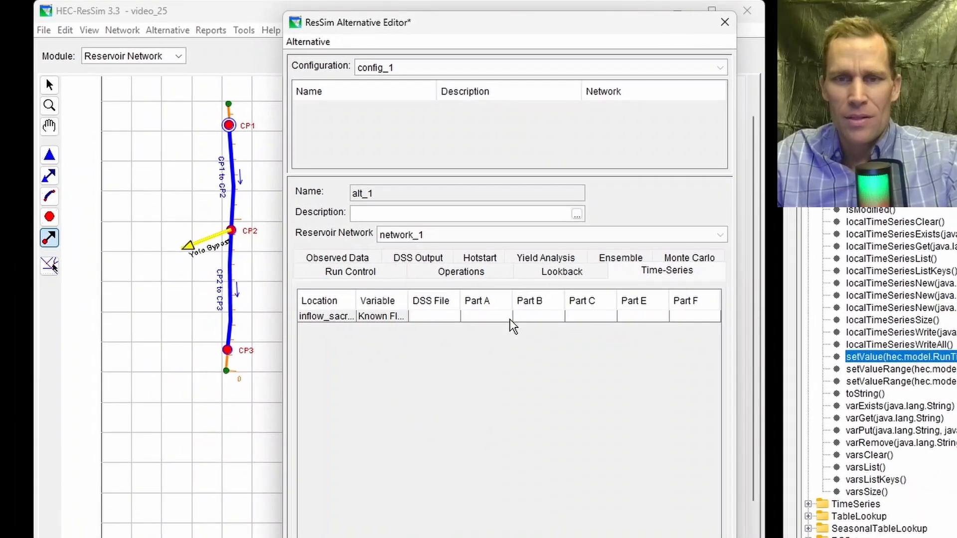
{"action": "left_click", "coordinate": [483, 346]}
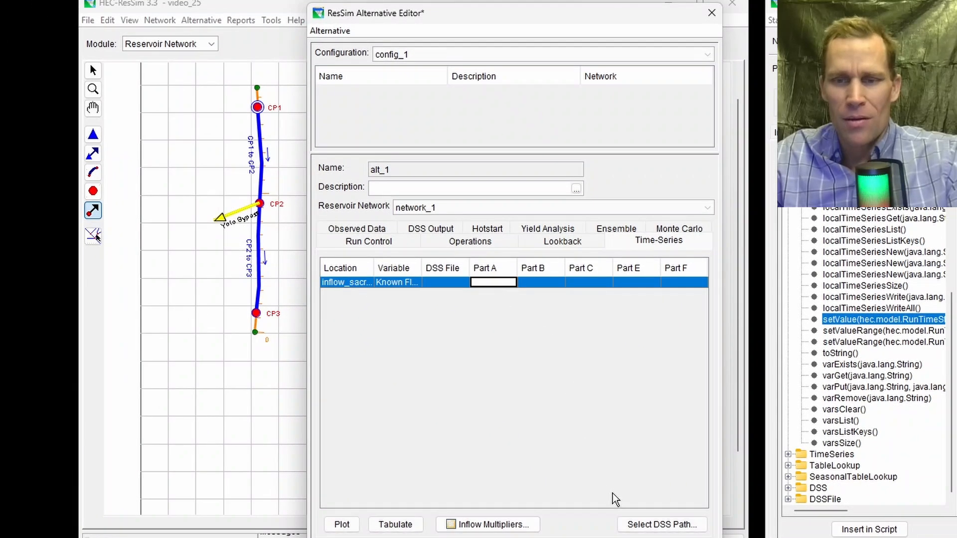
{"action": "left_click", "coordinate": [663, 525]}
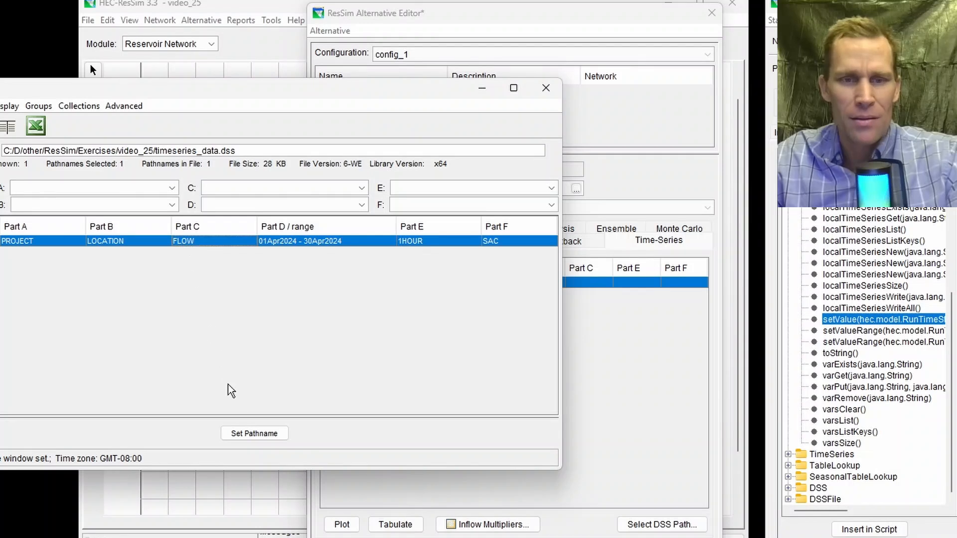
{"action": "left_click", "coordinate": [255, 433]}
{"action": "left_click", "coordinate": [546, 89]}
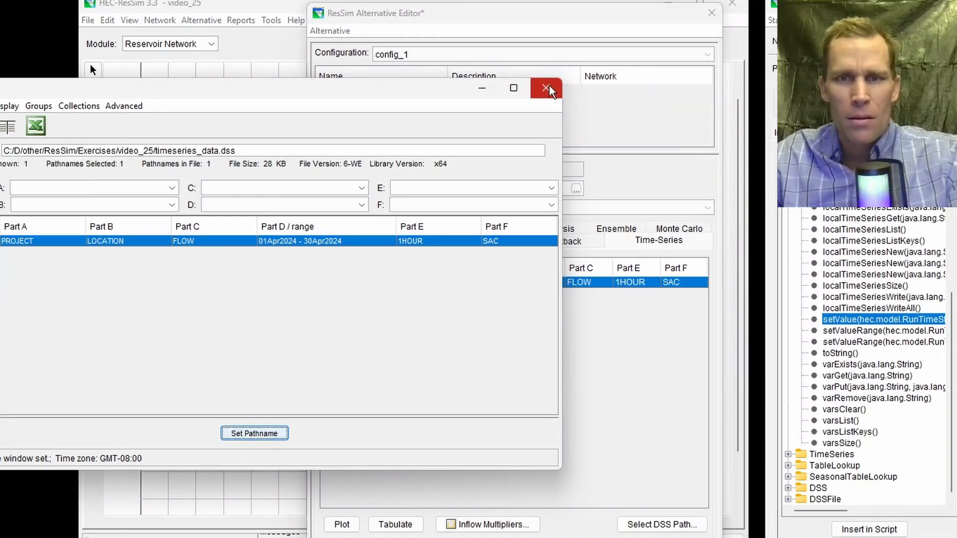
{"action": "left_click", "coordinate": [546, 89]}
Step: Save alternative alt_1 and close the alternative editor
{"action": "left_click", "coordinate": [330, 30]}
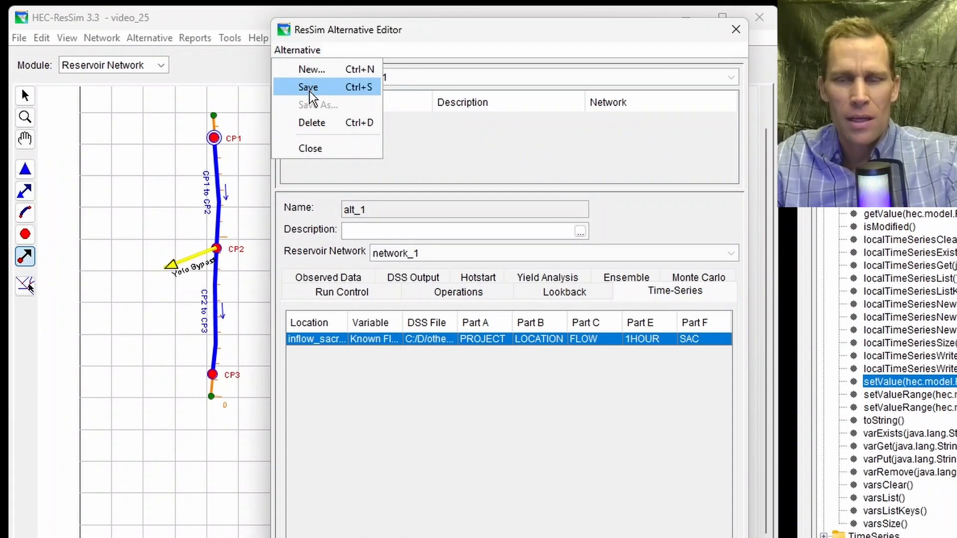
{"action": "left_click", "coordinate": [308, 88]}
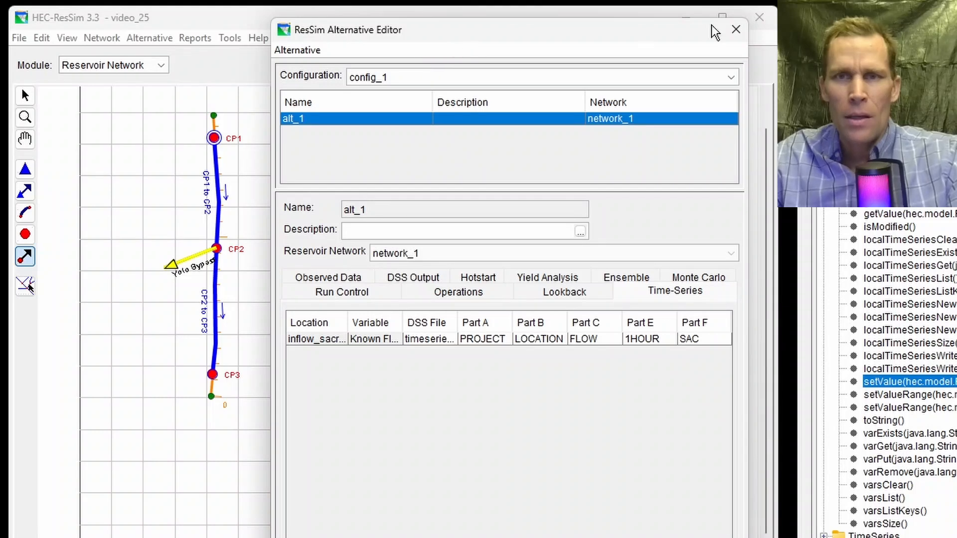
{"action": "left_click", "coordinate": [736, 29]}
Step: Switch to the Simulation module and start a new simulation named simulation_1
{"action": "left_click", "coordinate": [98, 39]}
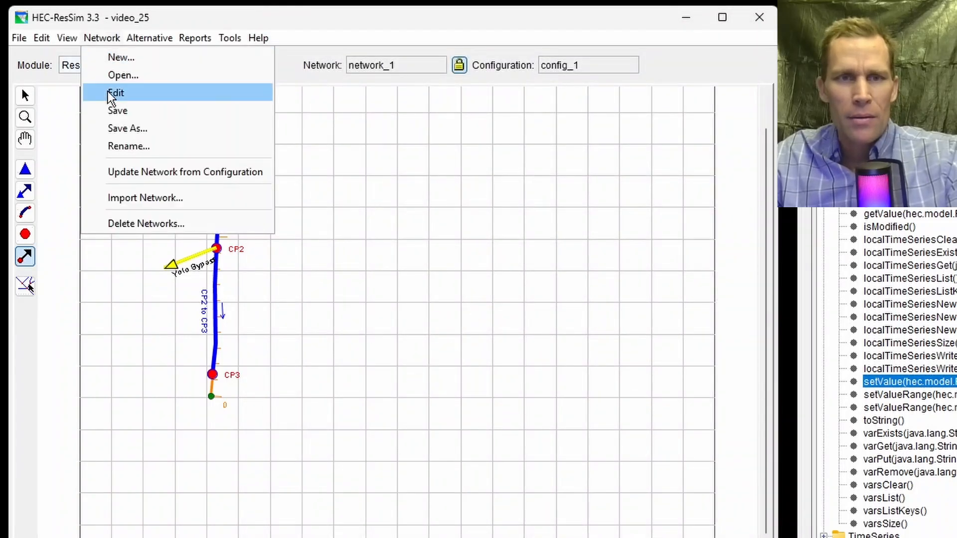
{"action": "left_click", "coordinate": [102, 65]}
{"action": "left_click", "coordinate": [102, 65]}
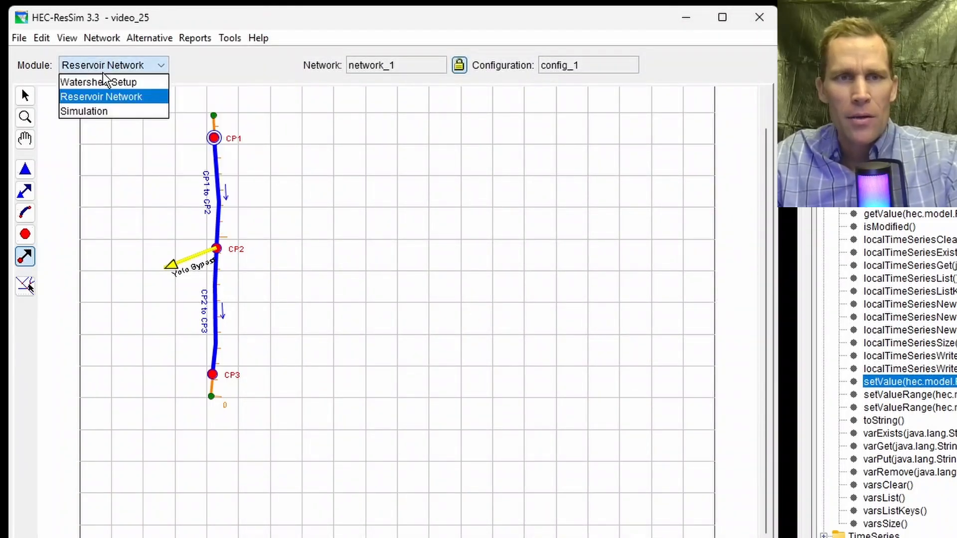
{"action": "left_click", "coordinate": [105, 111]}
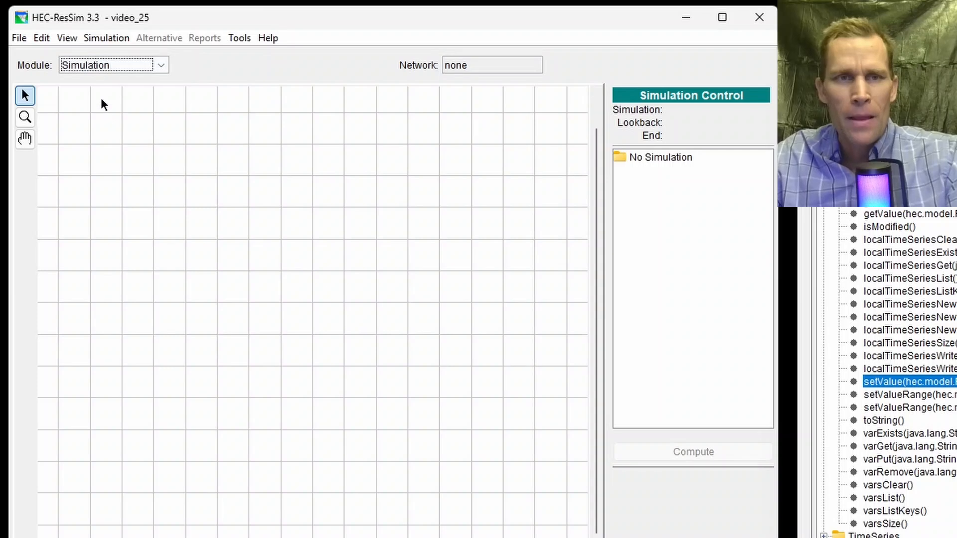
{"action": "left_click", "coordinate": [103, 39]}
{"action": "left_click", "coordinate": [119, 57]}
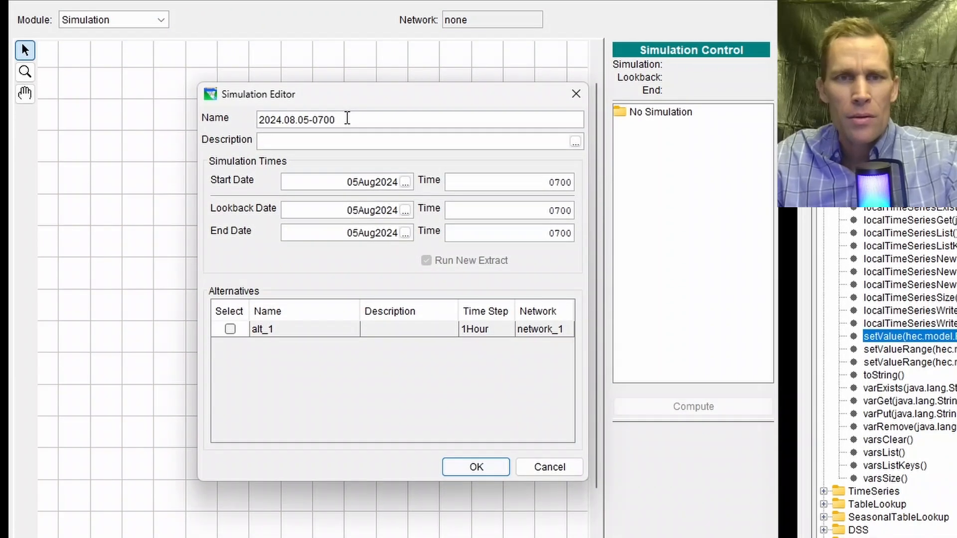
{"action": "triple_click", "coordinate": [346, 166]}
{"action": "type", "text": "simulation_1"}
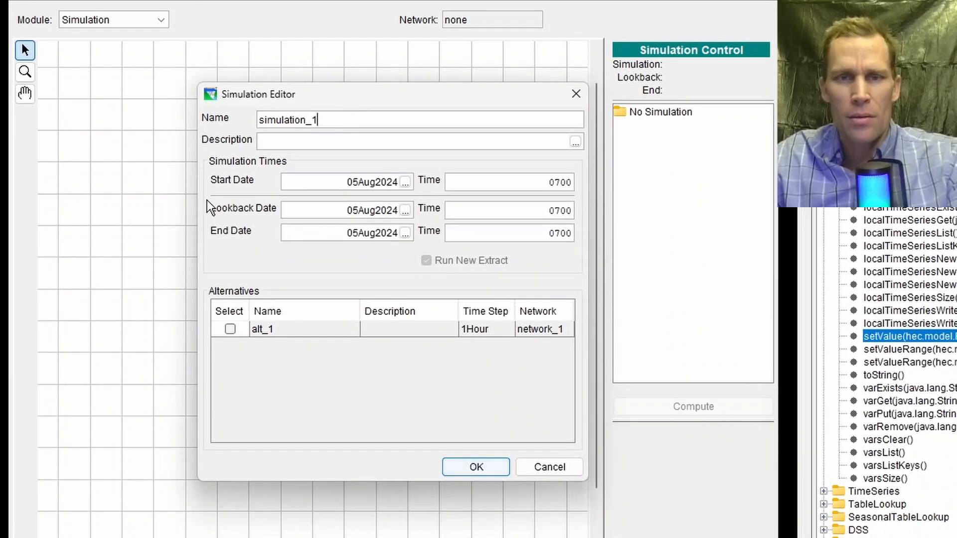
Step: Set the simulation start to 01APR2024 at 0200 and the lookback to 01APR2024 at 0100
{"action": "left_click_drag", "start_coordinate": [335, 183], "coordinate": [491, 184]}
{"action": "type", "text": "01APR2024"}
{"action": "type", "text": "0"}
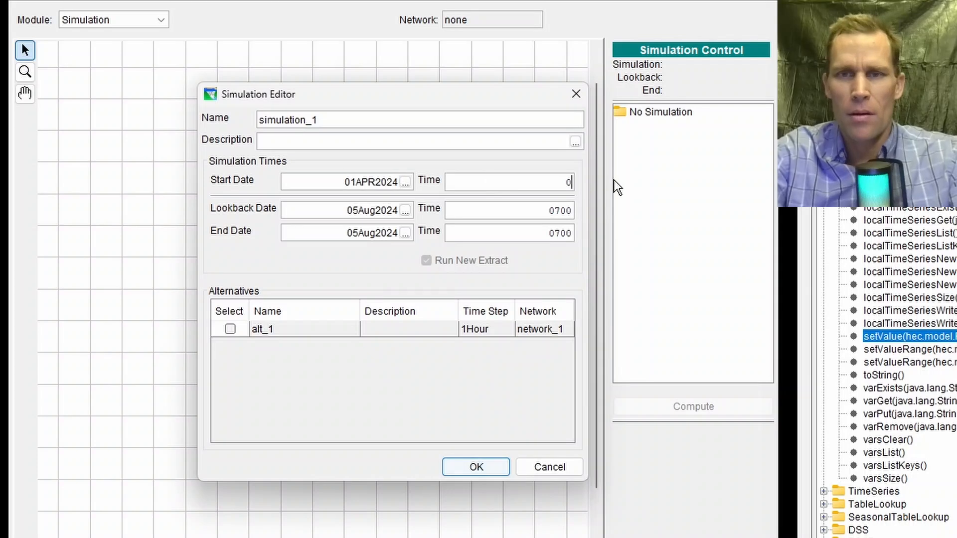
{"action": "type", "text": "200"}
{"action": "key", "text": "Tab"}
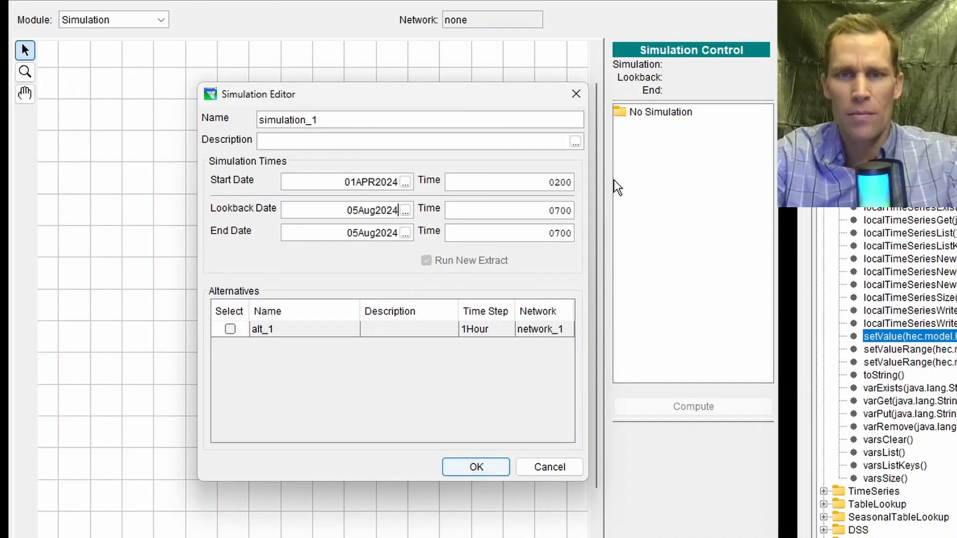
{"action": "key", "text": "ctrl+a"}
{"action": "type", "text": "01APR2024"}
{"action": "key", "text": "Tab"}
{"action": "type", "text": "0100"}
{"action": "key", "text": "Tab"}
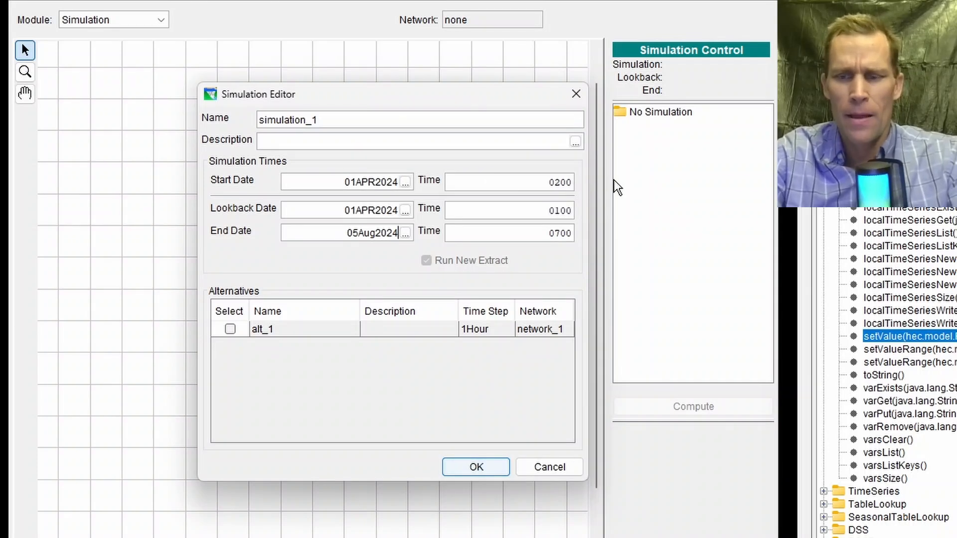
Step: Set the simulation end to 30APR2024 at 2400, include alternative alt_1 and create the simulation
{"action": "key", "text": "ctrl+a"}
{"action": "type", "text": "01APR2024"}
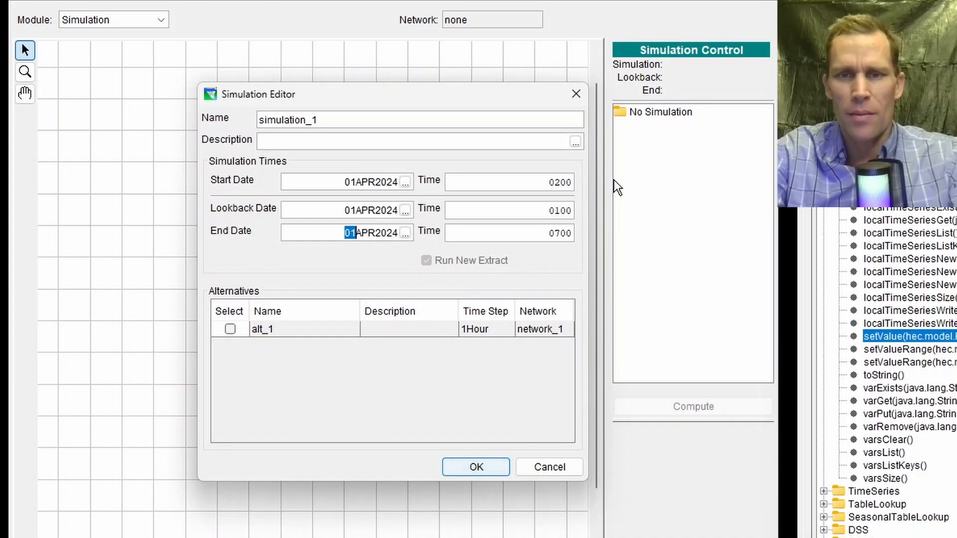
{"action": "type", "text": "30"}
{"action": "key", "text": "Tab"}
{"action": "type", "text": "2400"}
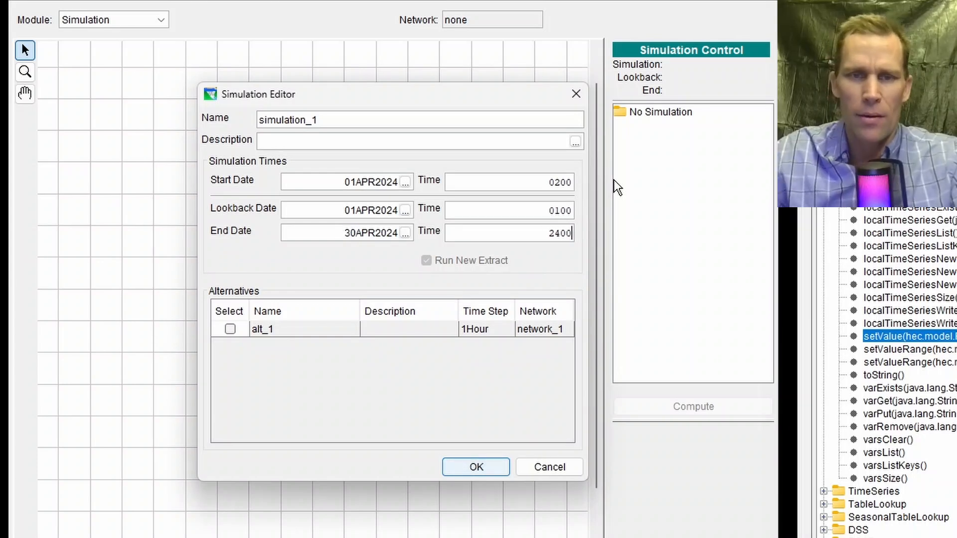
{"action": "left_click", "coordinate": [230, 329]}
{"action": "left_click", "coordinate": [476, 467]}
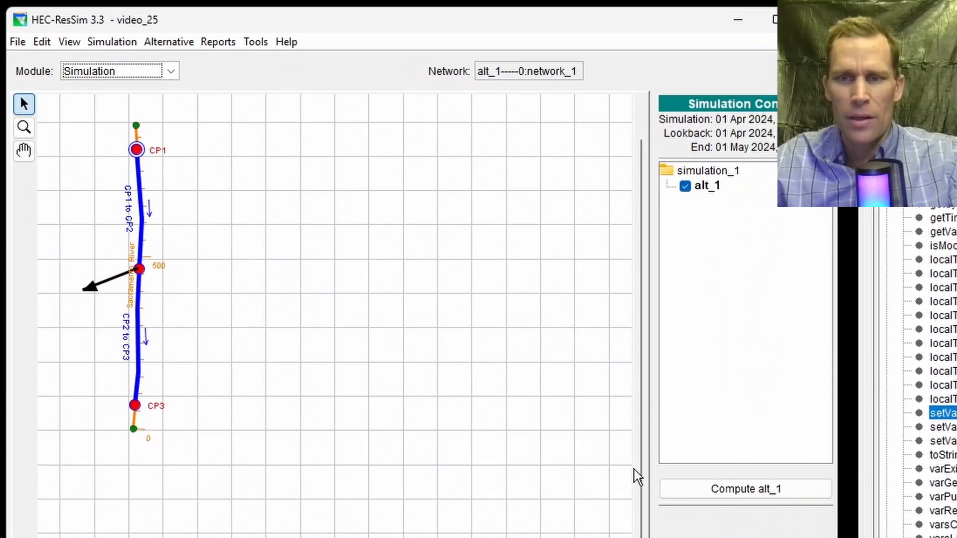
Step: Compute alt_1, plot the Yolo Bypass diversion flow to check it, and close the plot
{"action": "left_click", "coordinate": [727, 490]}
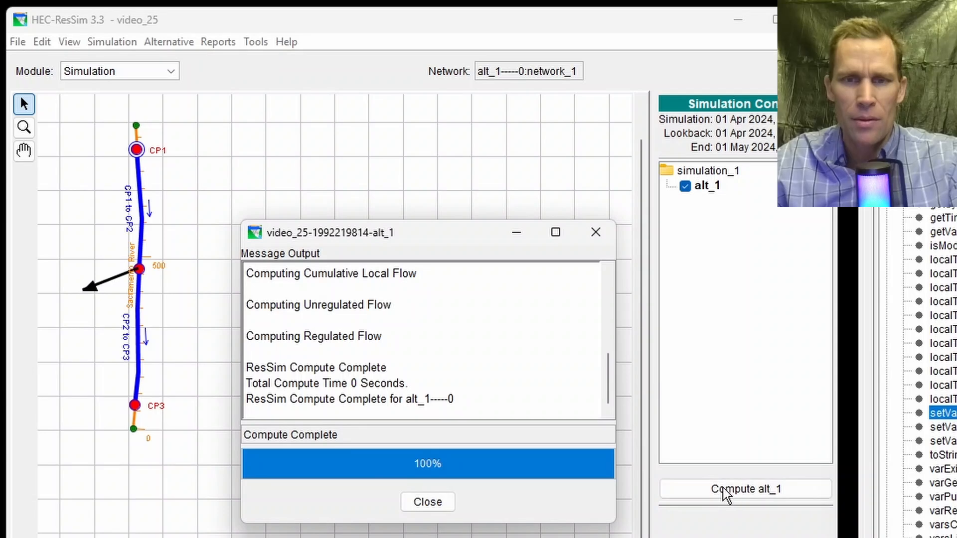
{"action": "left_click", "coordinate": [428, 503]}
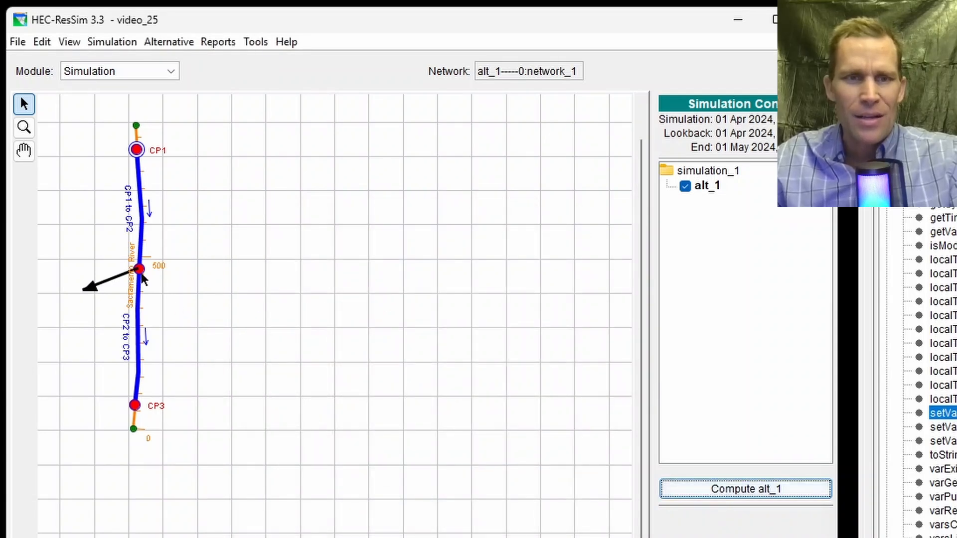
{"action": "right_click", "coordinate": [97, 294]}
{"action": "left_click", "coordinate": [135, 344]}
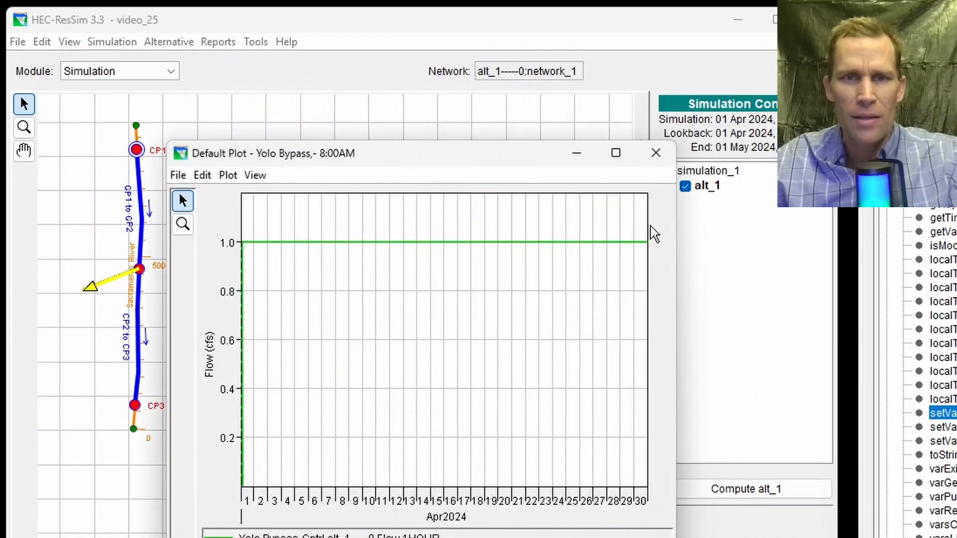
{"action": "left_click", "coordinate": [656, 153]}
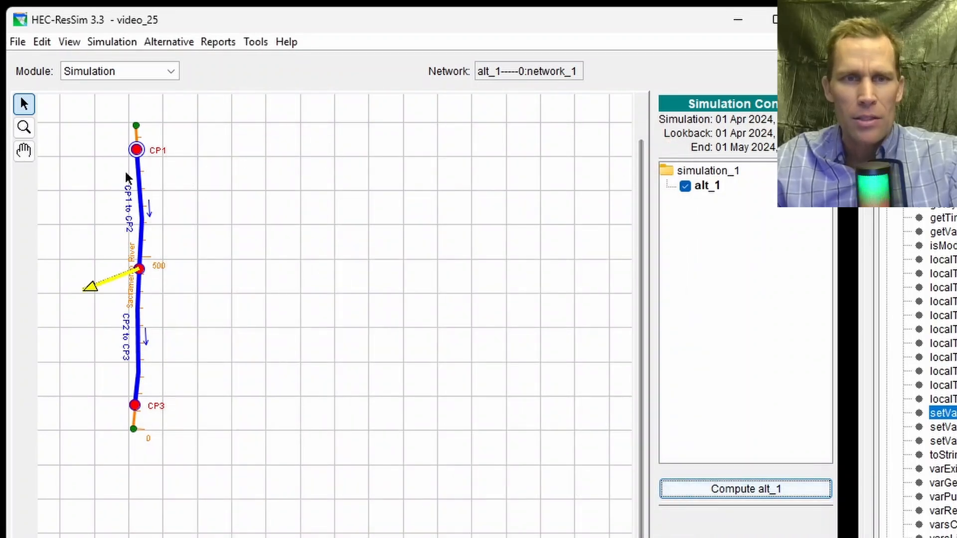
Step: Plot the flows of the CP1 to CP2 reach and the CP3 junction, closing each plot after viewing
{"action": "right_click", "coordinate": [141, 181]}
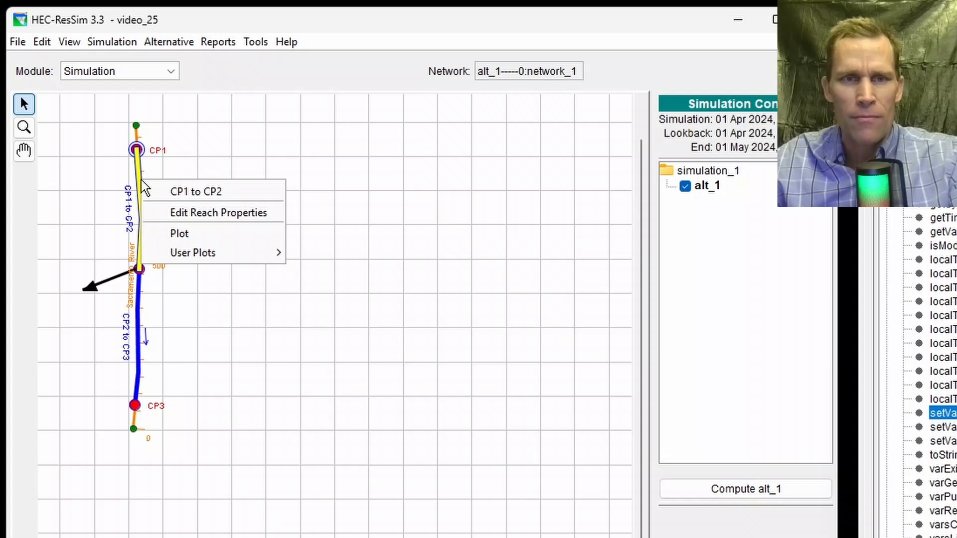
{"action": "left_click", "coordinate": [177, 235]}
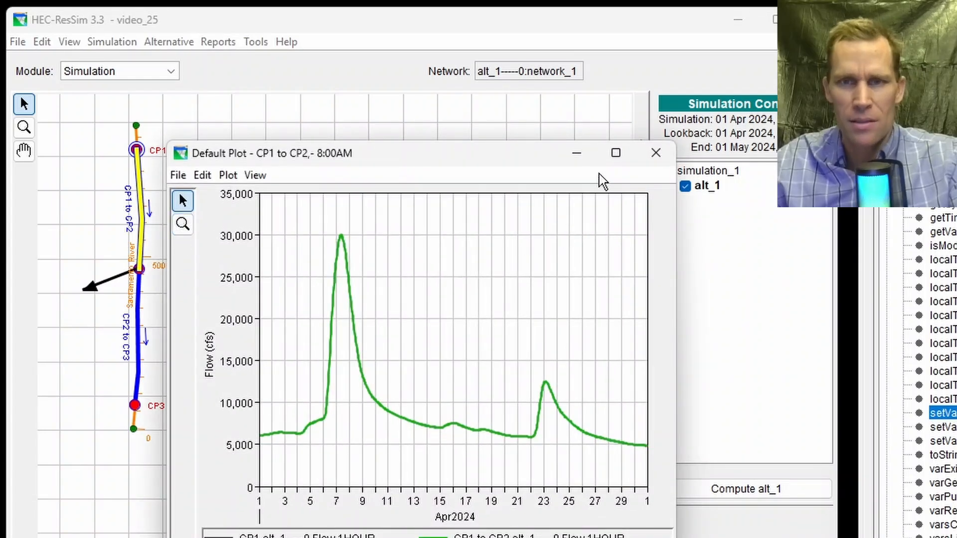
{"action": "left_click", "coordinate": [656, 152]}
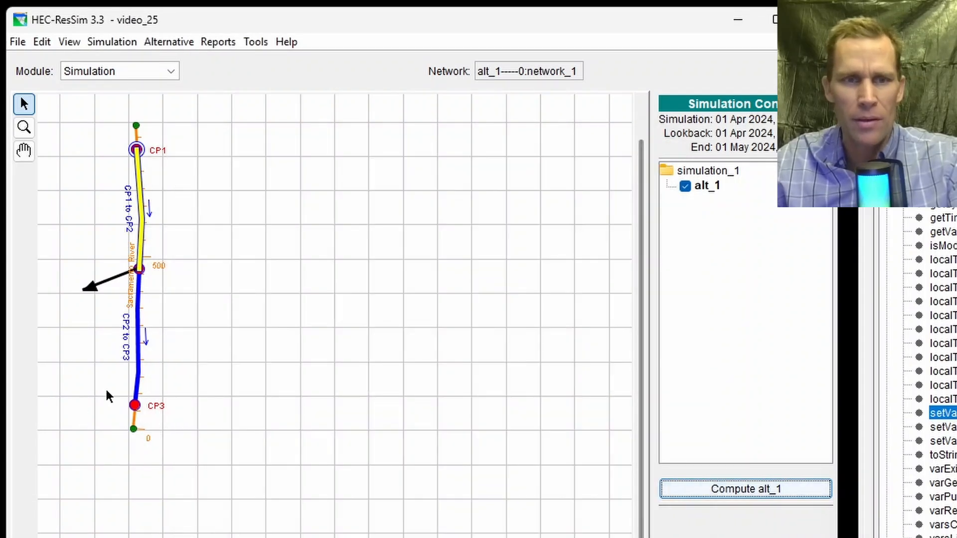
{"action": "right_click", "coordinate": [135, 406]}
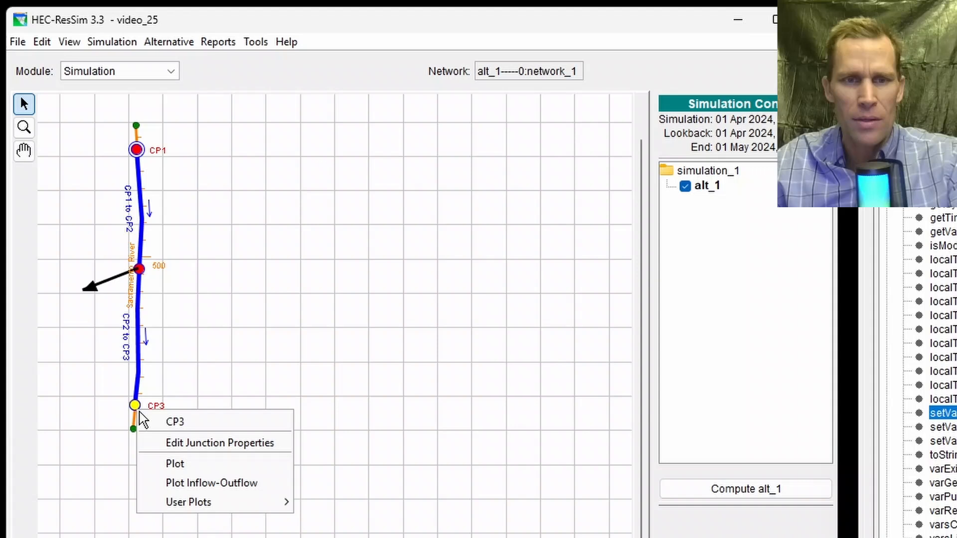
{"action": "left_click", "coordinate": [177, 464]}
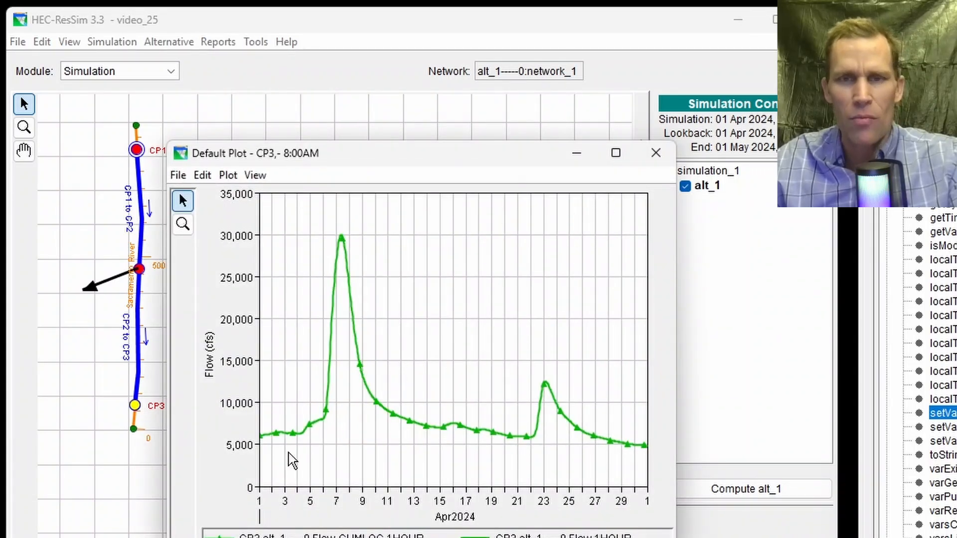
{"action": "left_click", "coordinate": [657, 153]}
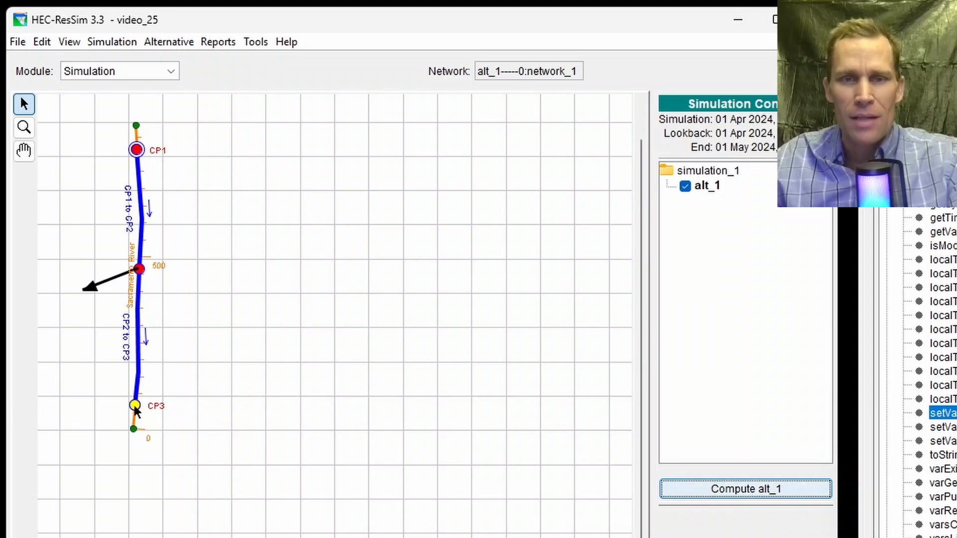
{"action": "mouse_move", "coordinate": [136, 410]}
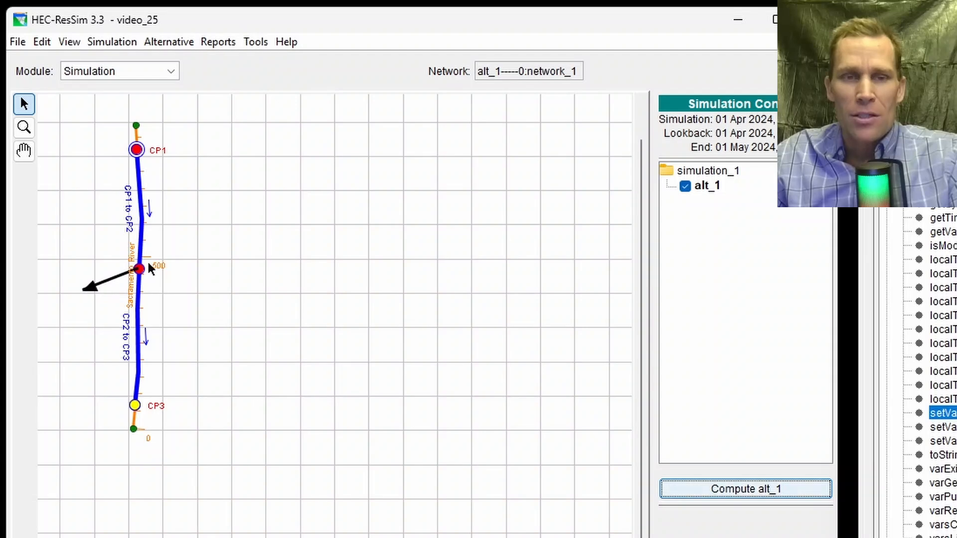
Step: Open the simulation_1 results file simulation.dss in HEC-DSSVue and look through its alt_1 records down to CP3
{"action": "mouse_move", "coordinate": [92, 295]}
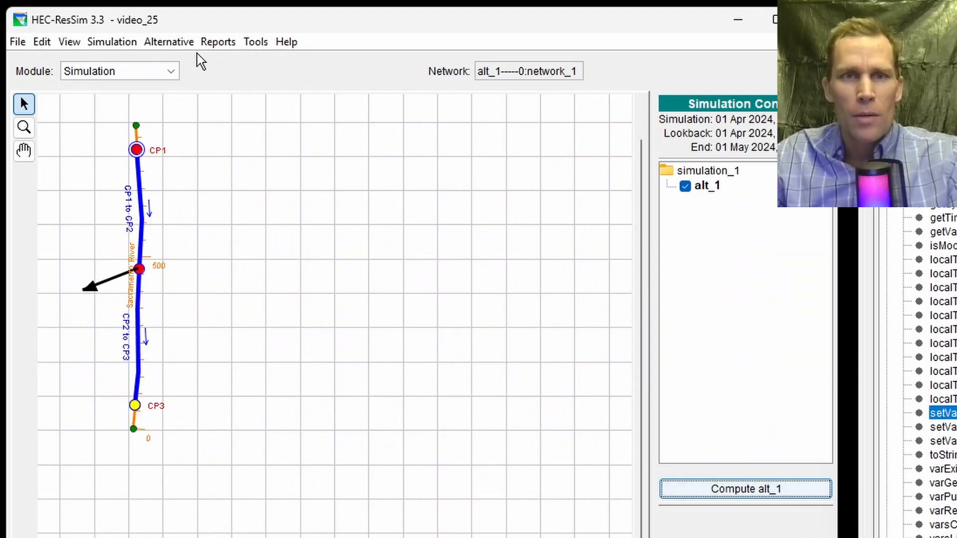
{"action": "left_click", "coordinate": [256, 42]}
{"action": "left_click", "coordinate": [270, 63]}
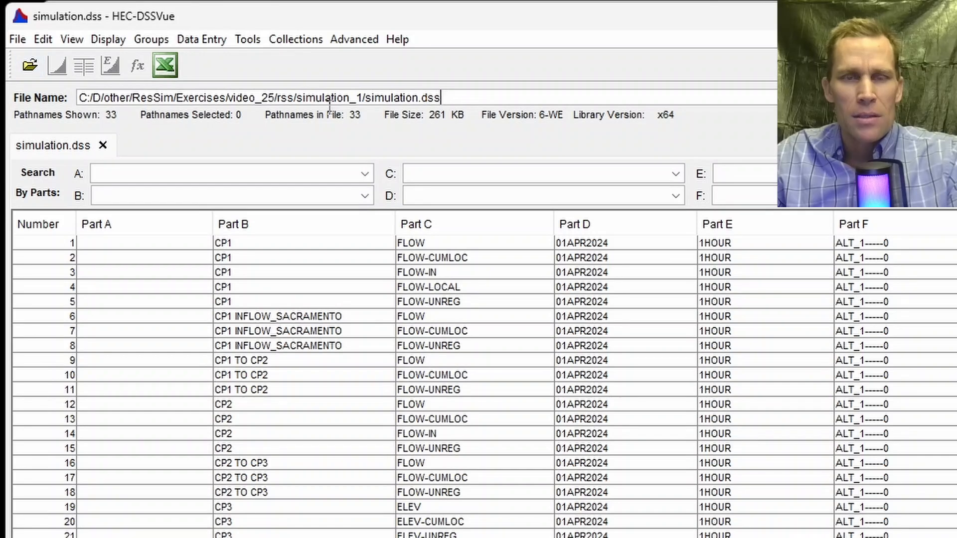
{"action": "left_click_drag", "start_coordinate": [115, 102], "coordinate": [102, 101]}
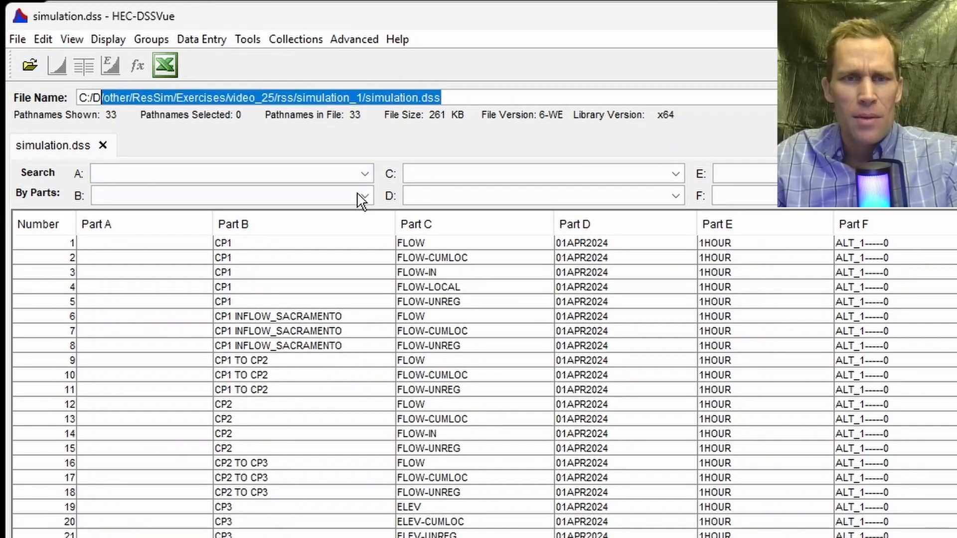
{"action": "scroll", "coordinate": [266, 431], "scroll_direction": "down", "scroll_amount": 2}
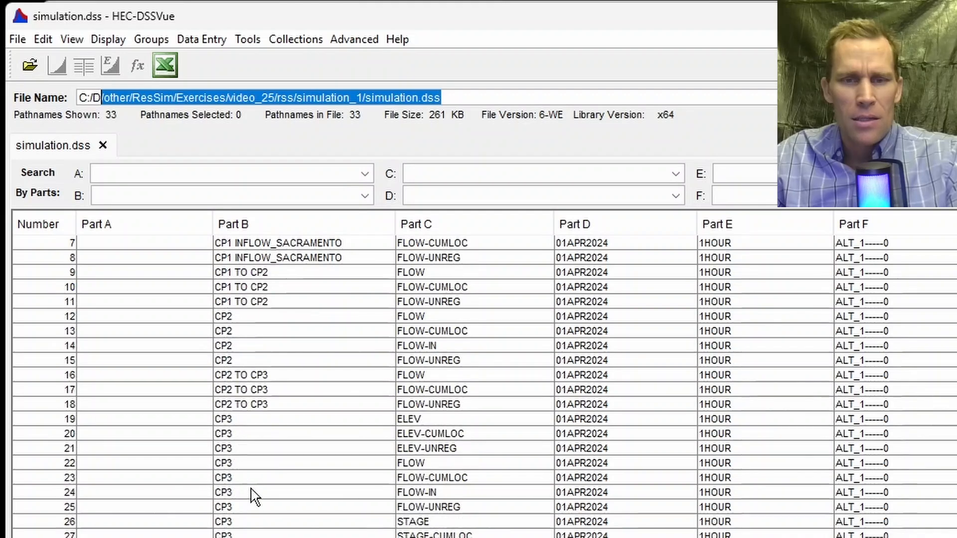
Step: Plot the CP3 STAGE record of alt_1, inspect both stage peaks in April 2024, and close the plot
{"action": "left_click", "coordinate": [272, 507]}
{"action": "left_click", "coordinate": [277, 521]}
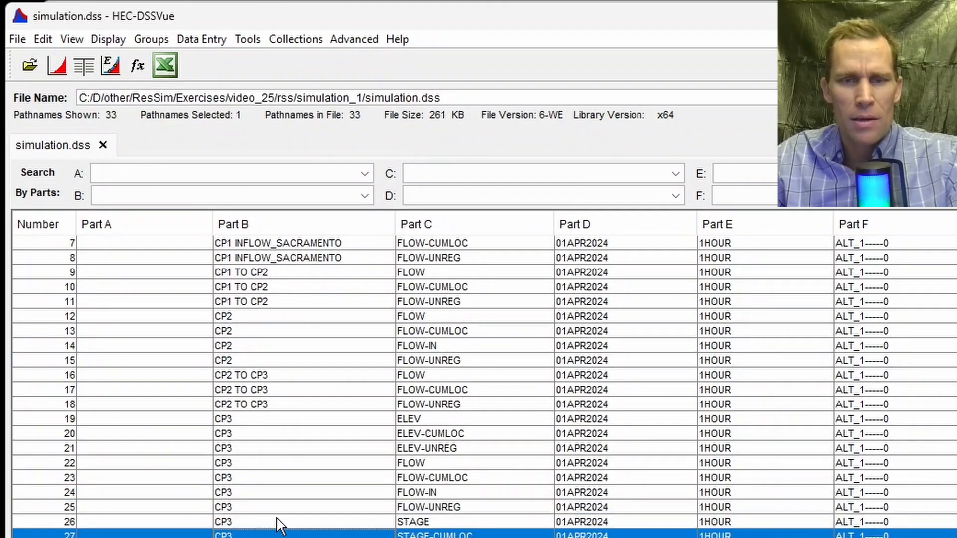
{"action": "left_click", "coordinate": [58, 66]}
{"action": "left_click_drag", "start_coordinate": [182, 71], "coordinate": [522, 93]}
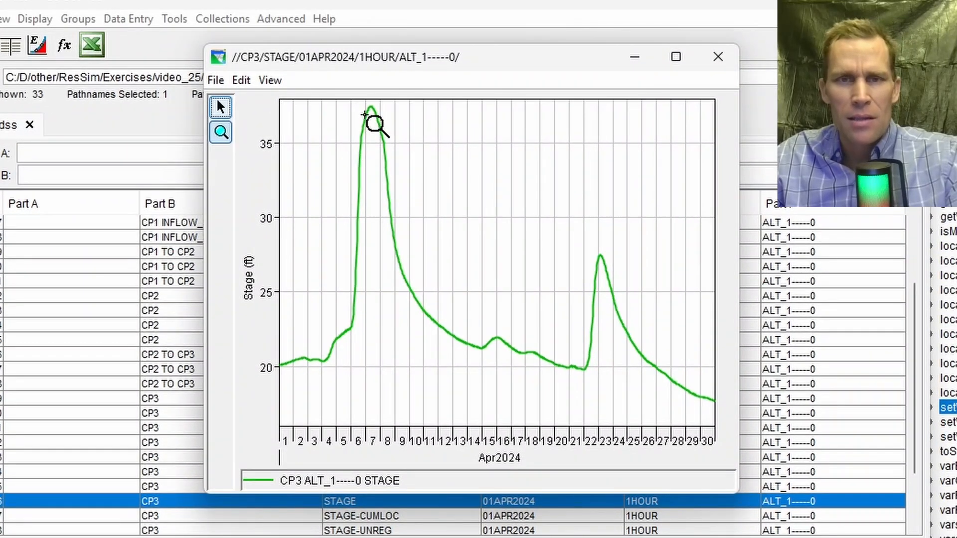
{"action": "mouse_move", "coordinate": [372, 109]}
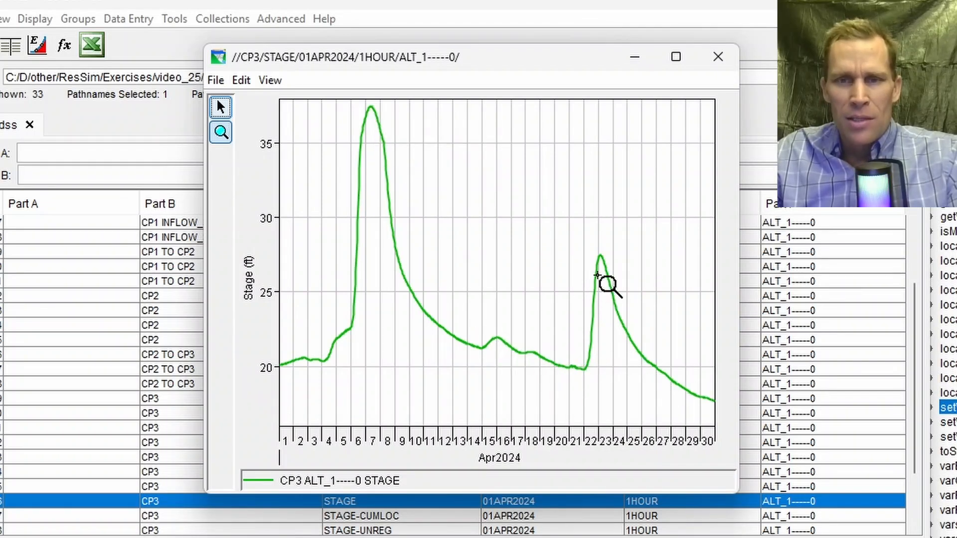
{"action": "mouse_move", "coordinate": [601, 258]}
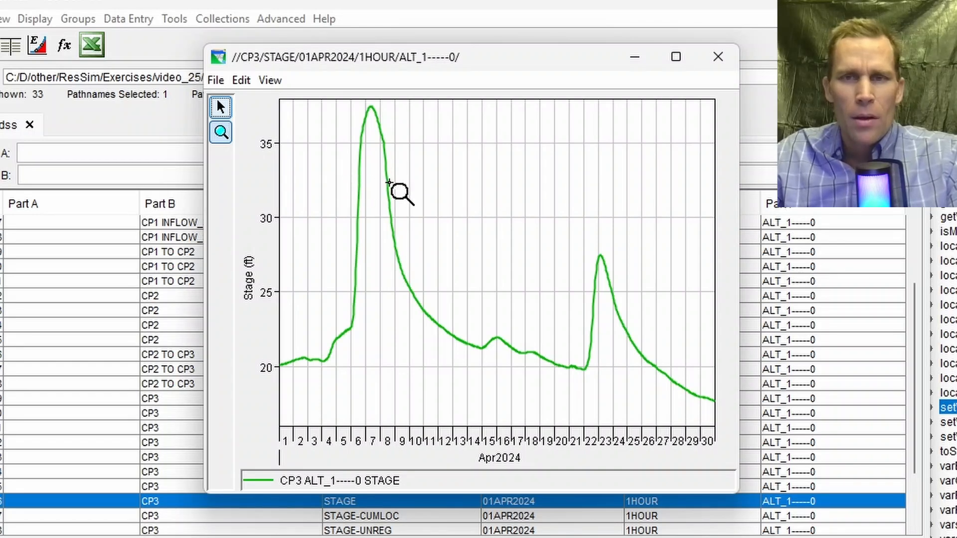
{"action": "left_click", "coordinate": [717, 61]}
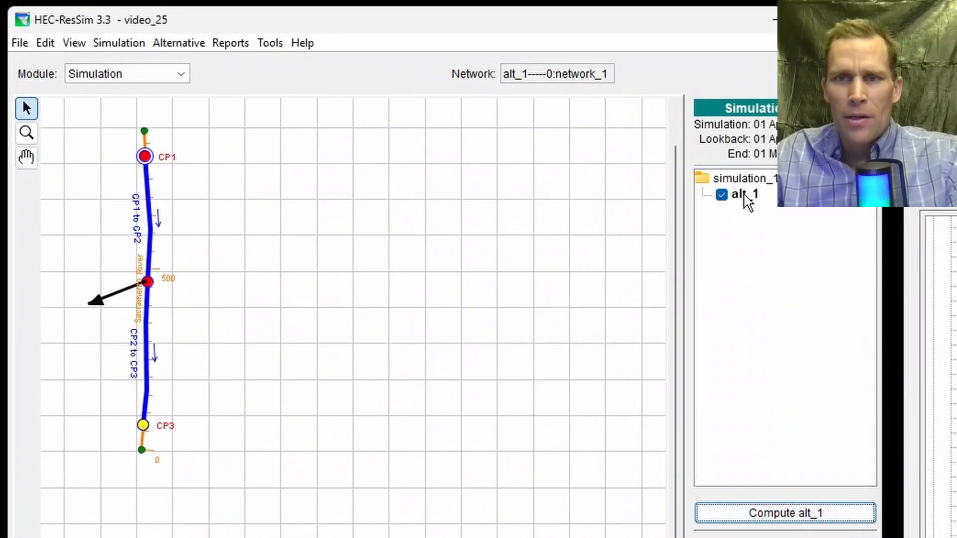
Step: In HEC-ResSim, create a new ResSim trial of alt_1 named with_diversion, based on alt_1-----0
{"action": "right_click", "coordinate": [745, 197]}
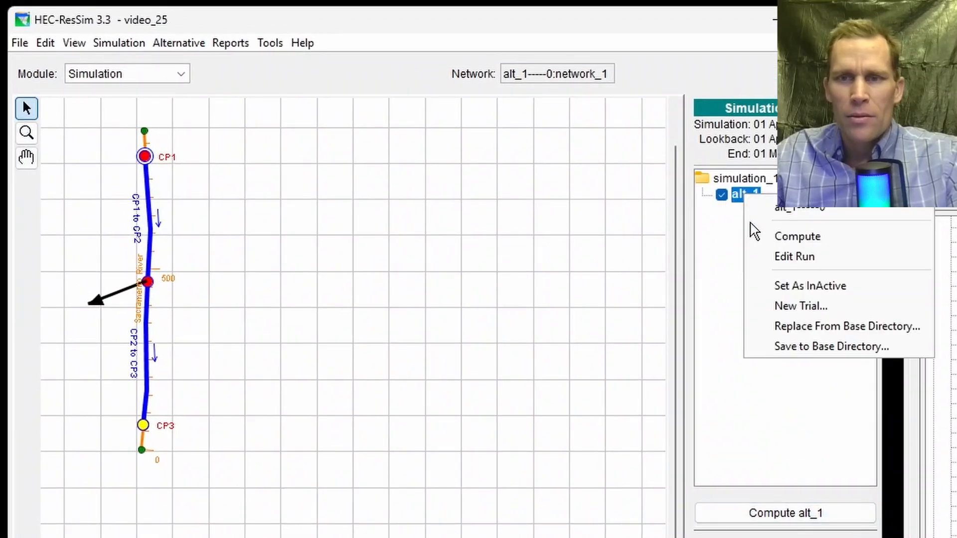
{"action": "left_click", "coordinate": [793, 307]}
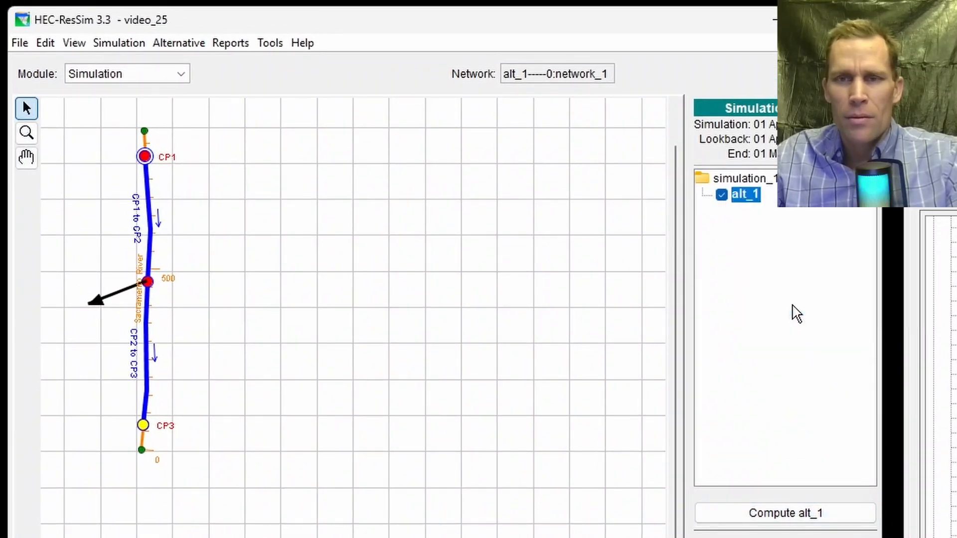
{"action": "type", "text": "with"}
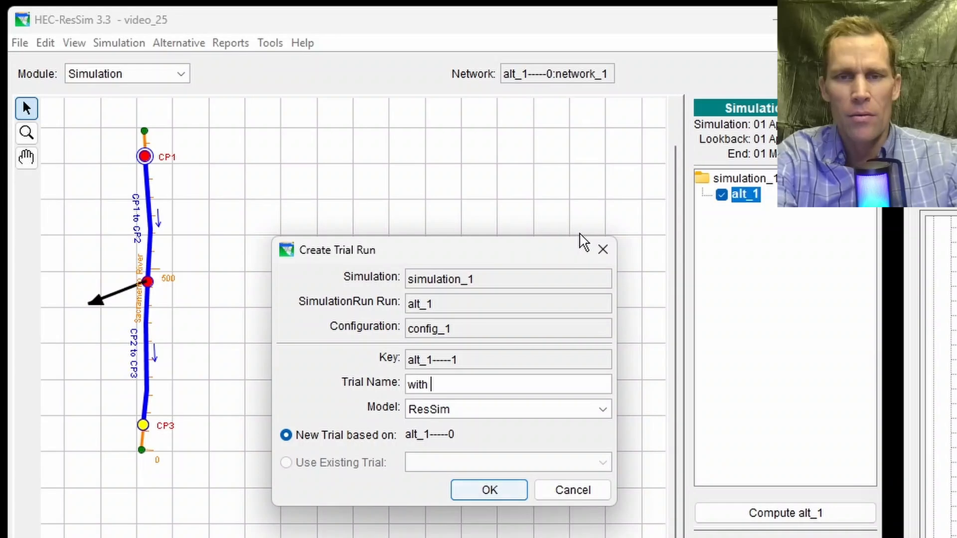
{"action": "key", "text": "BackSpace"}
{"action": "type", "text": "_diversion"}
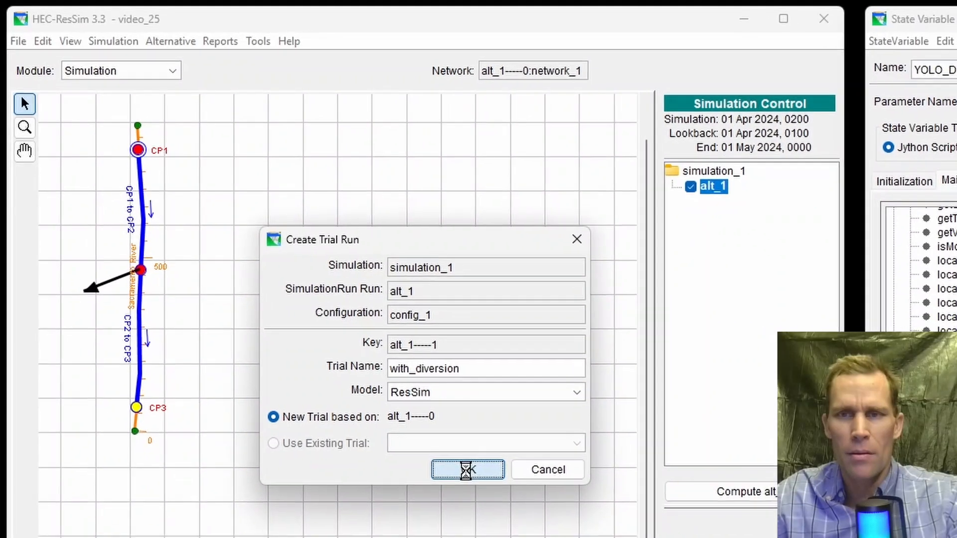
{"action": "left_click", "coordinate": [489, 490]}
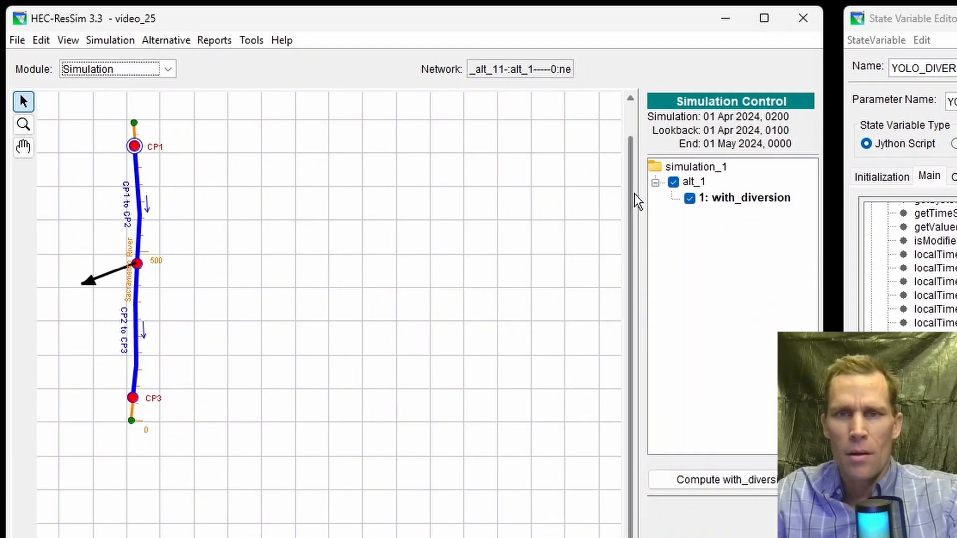
Step: Bring the State Variable Editor of the base network_1 into view and close it
{"action": "right_click", "coordinate": [728, 201]}
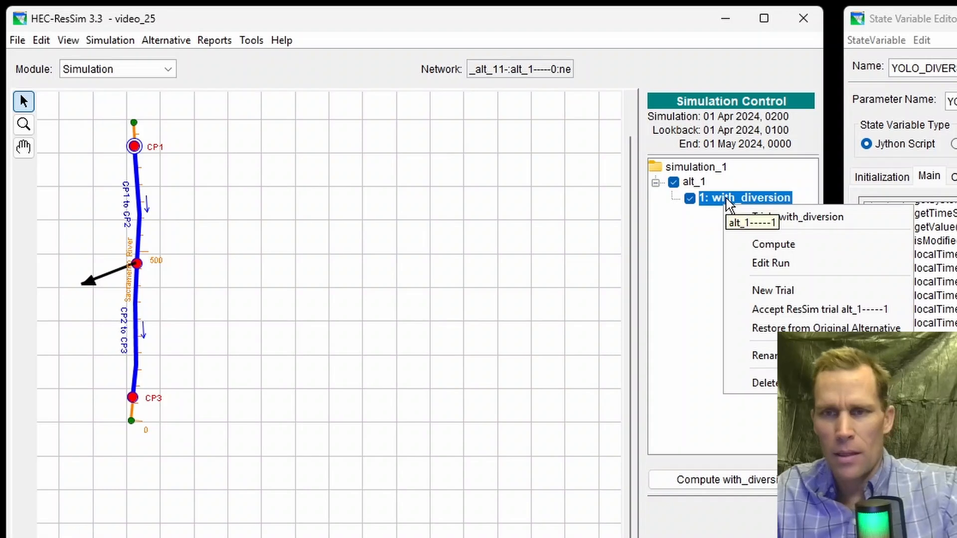
{"action": "left_click_drag", "start_coordinate": [935, 31], "coordinate": [91, 95]}
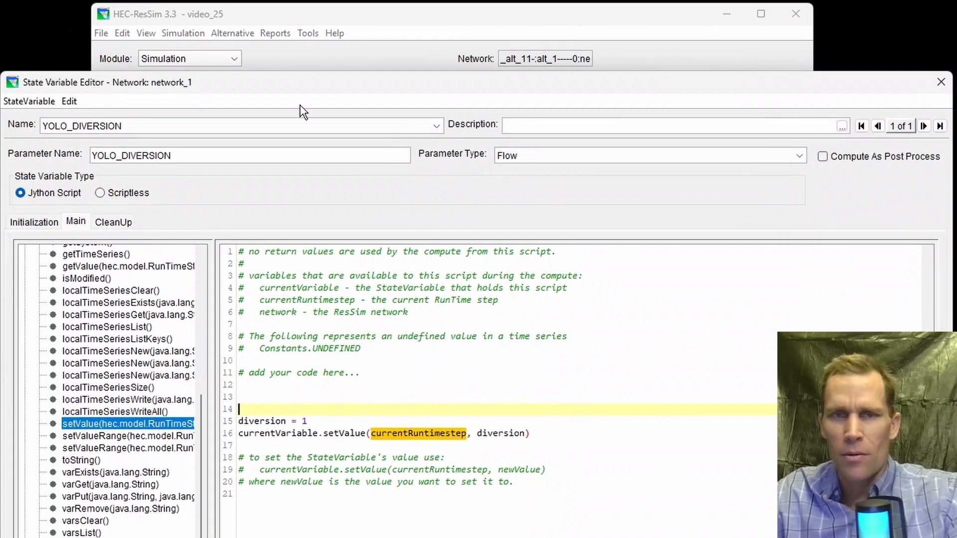
{"action": "left_click", "coordinate": [11, 102]}
{"action": "left_click", "coordinate": [22, 135]}
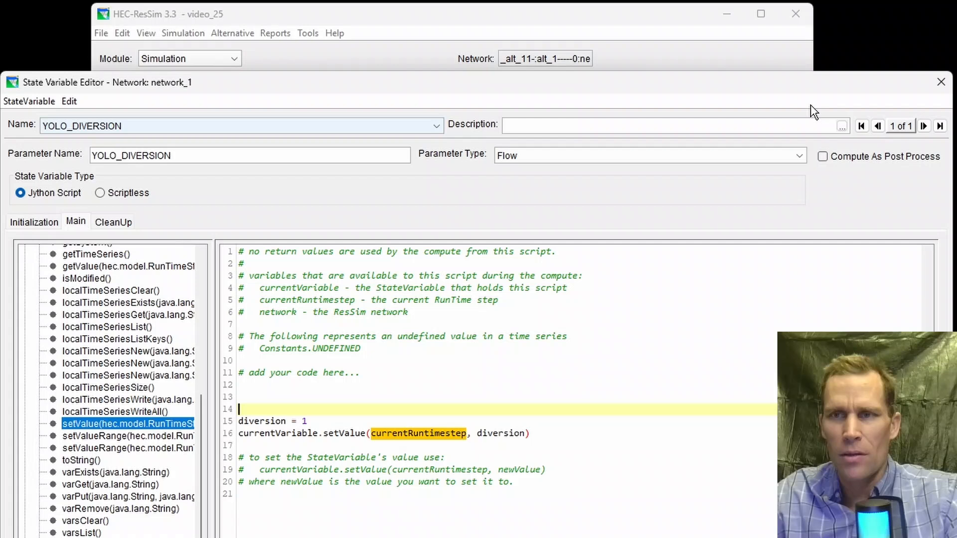
{"action": "left_click", "coordinate": [942, 84]}
Step: Edit the with_diversion trial's run, open its YOLO_DIVERSION state variable, and place the cursor above the script's diversion = 1 line
{"action": "right_click", "coordinate": [718, 174]}
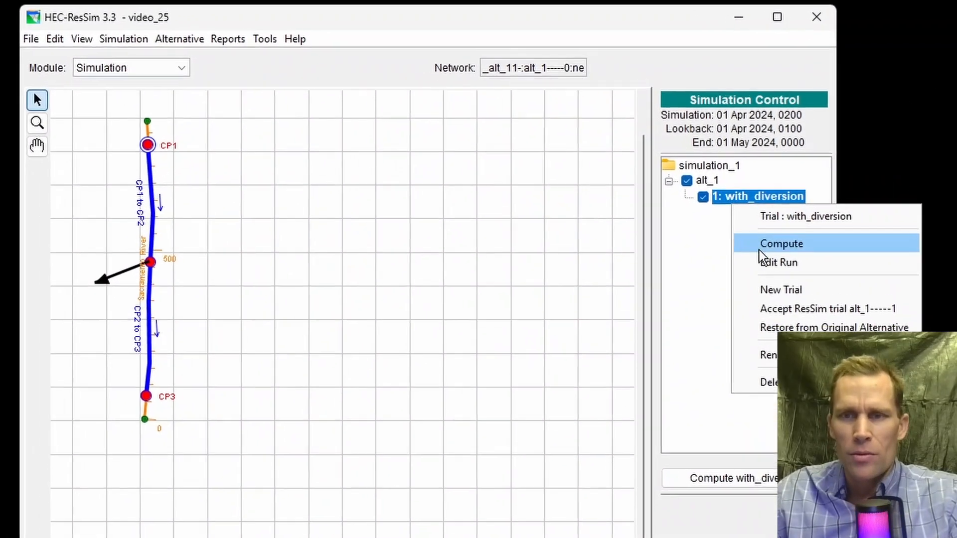
{"action": "left_click", "coordinate": [773, 263]}
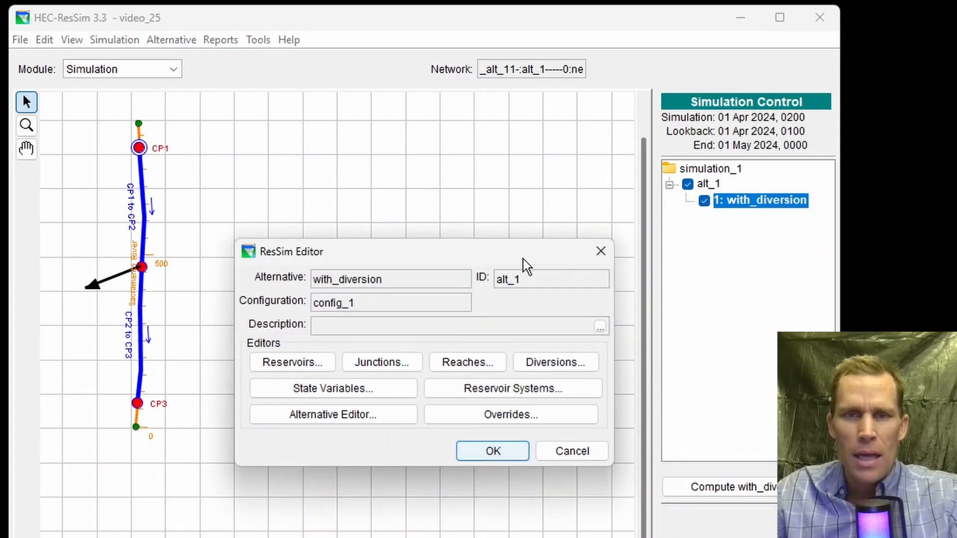
{"action": "left_click_drag", "start_coordinate": [471, 259], "coordinate": [510, 247]}
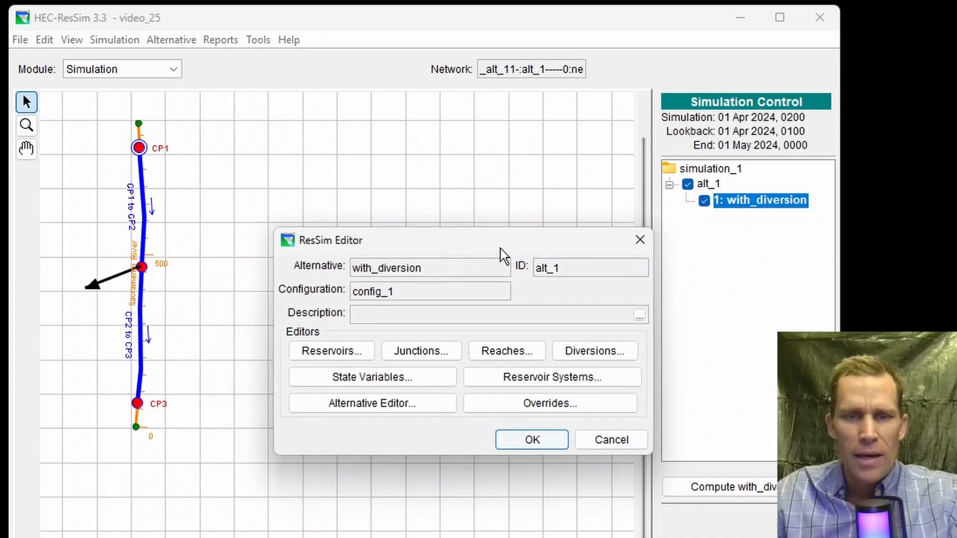
{"action": "left_click", "coordinate": [368, 383]}
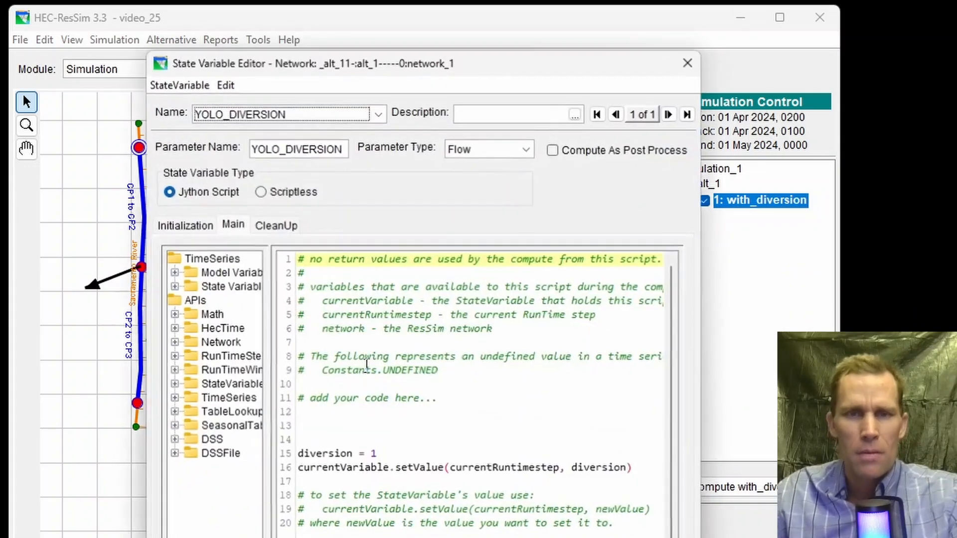
{"action": "left_click_drag", "start_coordinate": [409, 65], "coordinate": [143, 6]}
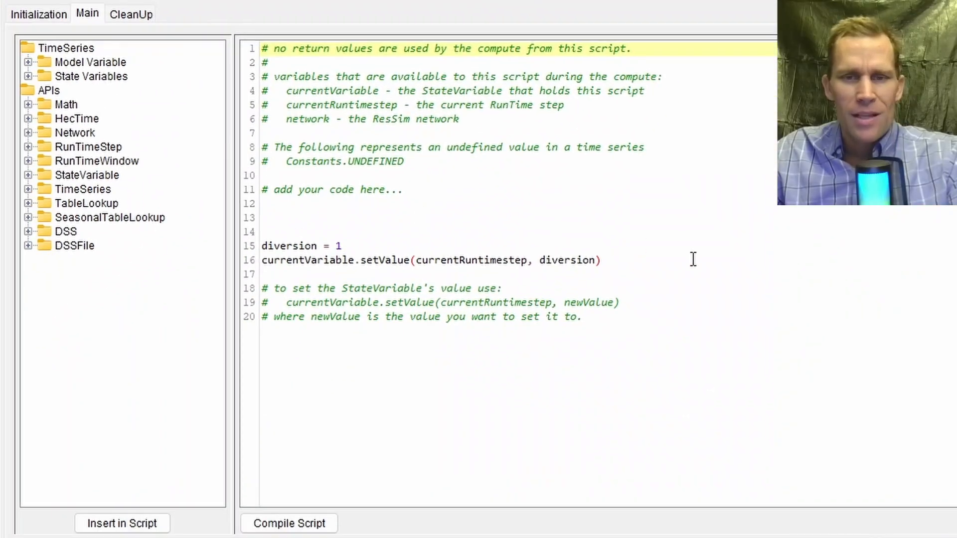
{"action": "left_click_drag", "start_coordinate": [626, 253], "coordinate": [250, 246]}
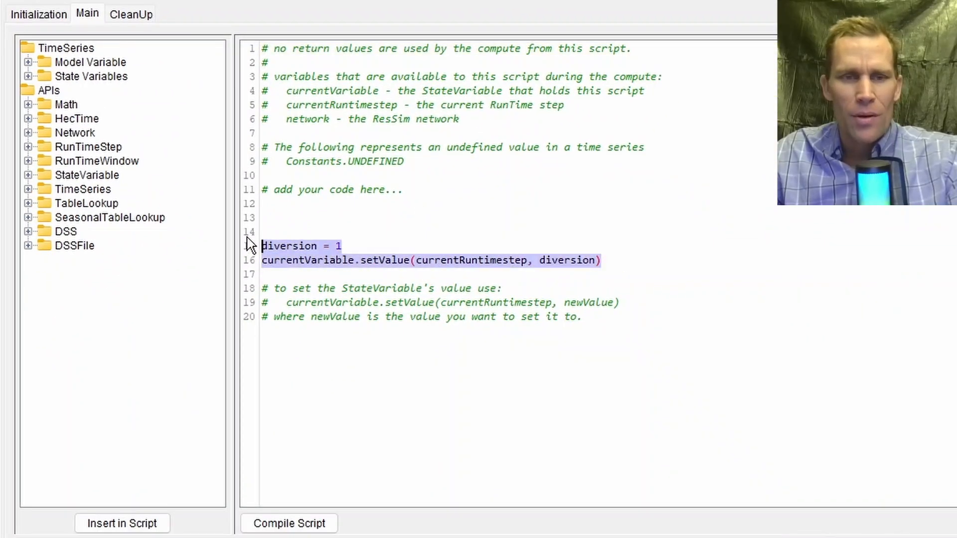
{"action": "left_click", "coordinate": [282, 208]}
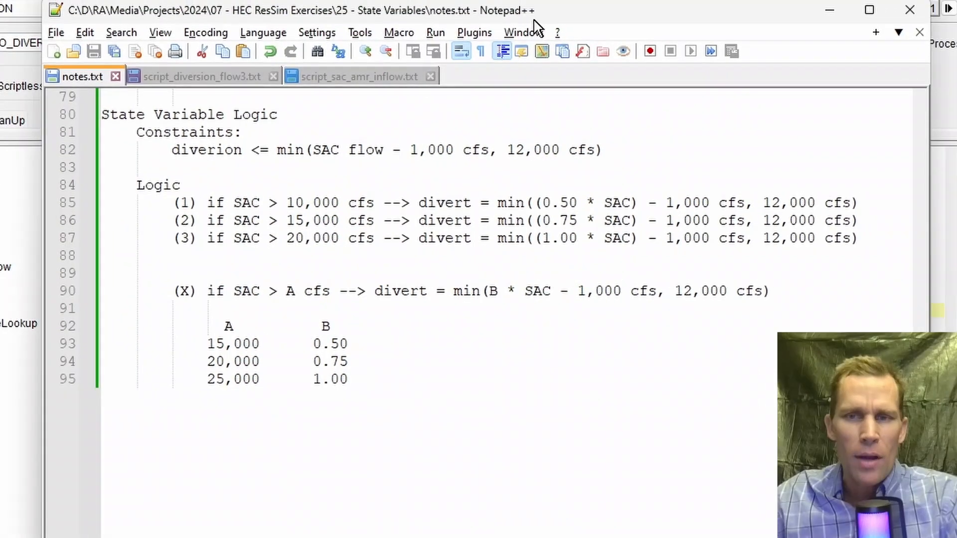
Step: In Notepad++, review the diversion constraint under State Variable Logic in notes.txt, including the flow deduction and the upper limit
{"action": "left_click_drag", "start_coordinate": [534, 18], "coordinate": [489, 23]}
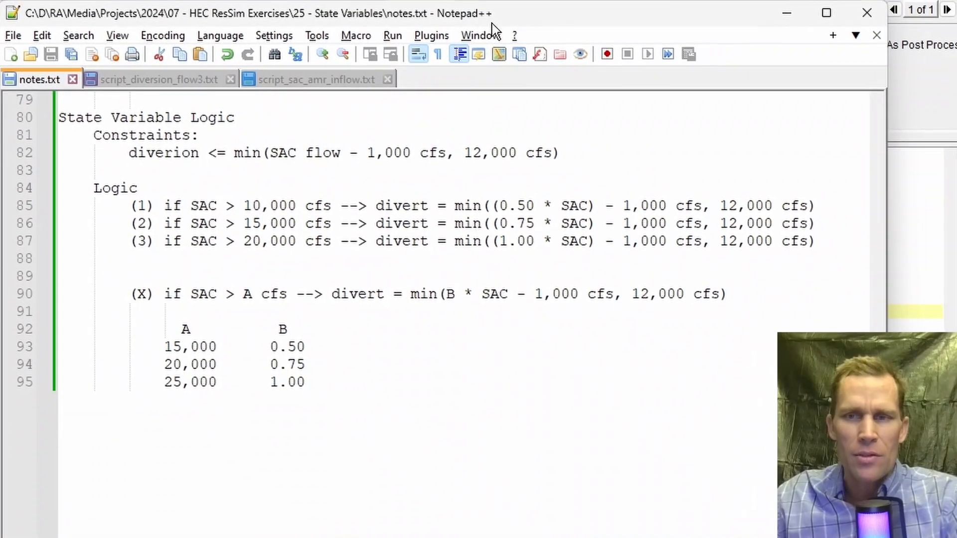
{"action": "left_click_drag", "start_coordinate": [886, 280], "coordinate": [875, 283]}
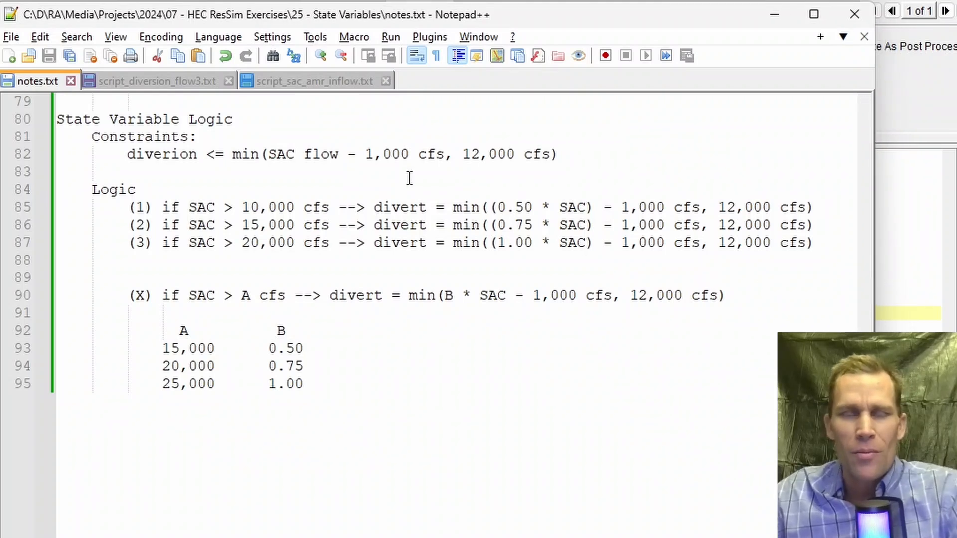
{"action": "double_click", "coordinate": [132, 152]}
{"action": "left_click_drag", "start_coordinate": [463, 154], "coordinate": [517, 155]}
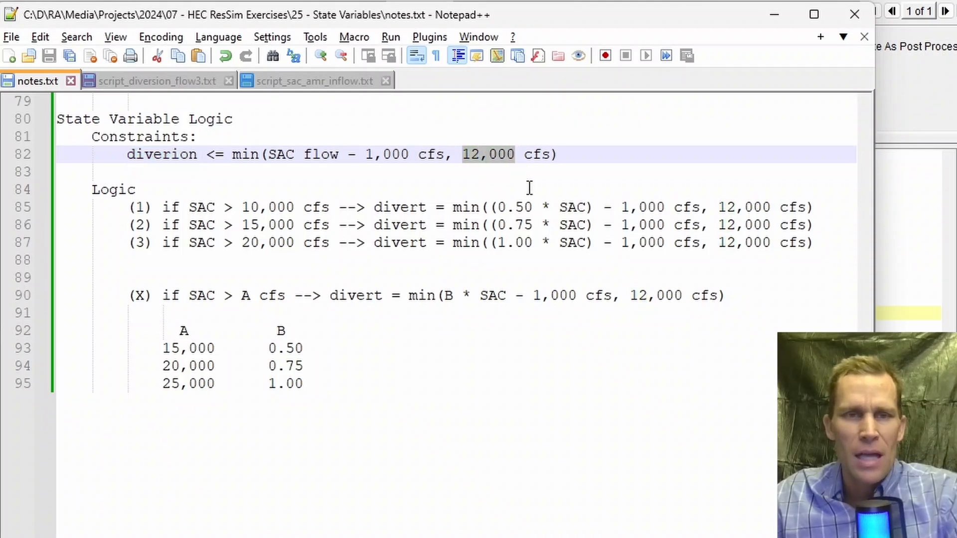
{"action": "double_click", "coordinate": [133, 154]}
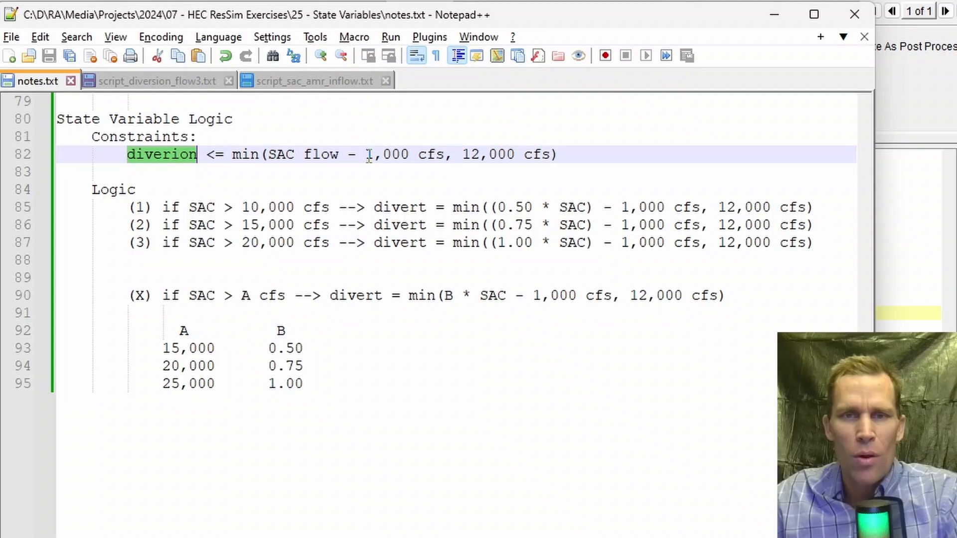
{"action": "left_click_drag", "start_coordinate": [369, 155], "coordinate": [447, 154]}
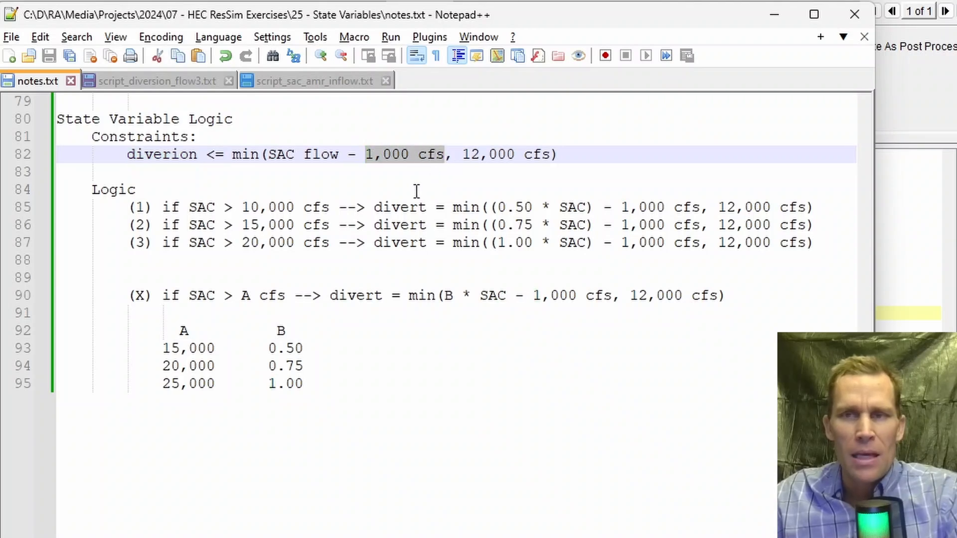
Step: Examine the three diversion logic rules in notes.txt, comparing their SAC flow thresholds, multipliers, deductions and caps
{"action": "left_click", "coordinate": [166, 207]}
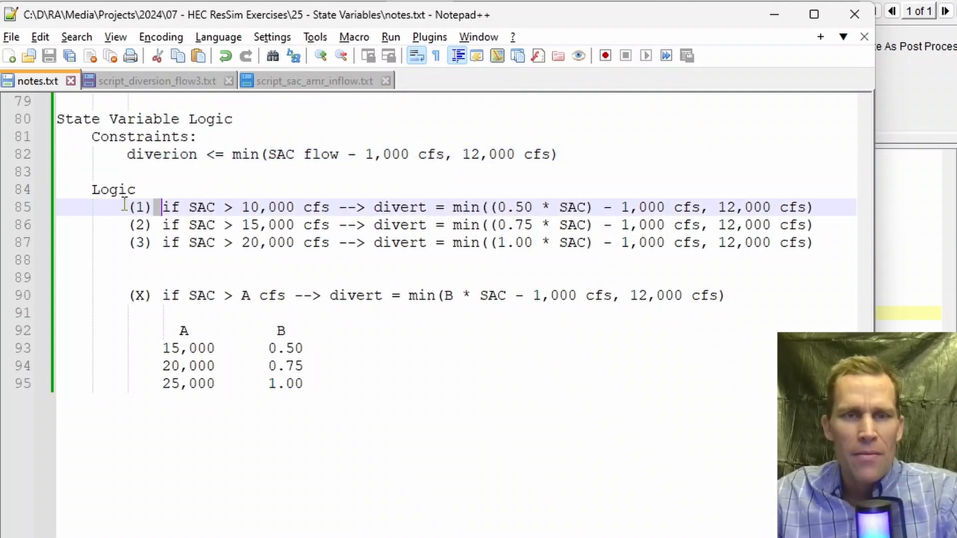
{"action": "left_click_drag", "start_coordinate": [165, 206], "coordinate": [829, 241]}
{"action": "left_click", "coordinate": [587, 258]}
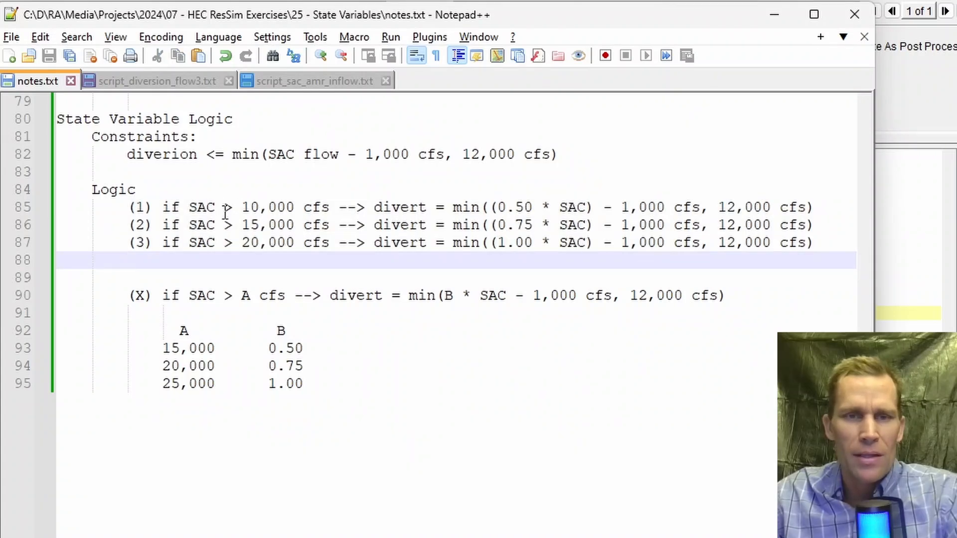
{"action": "left_click_drag", "start_coordinate": [242, 210], "coordinate": [295, 209]}
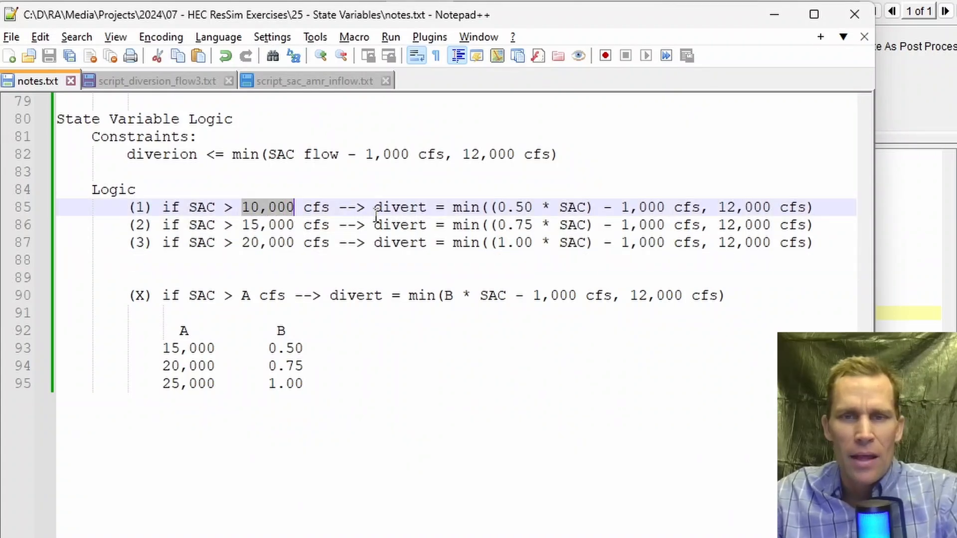
{"action": "left_click_drag", "start_coordinate": [498, 207], "coordinate": [665, 209]}
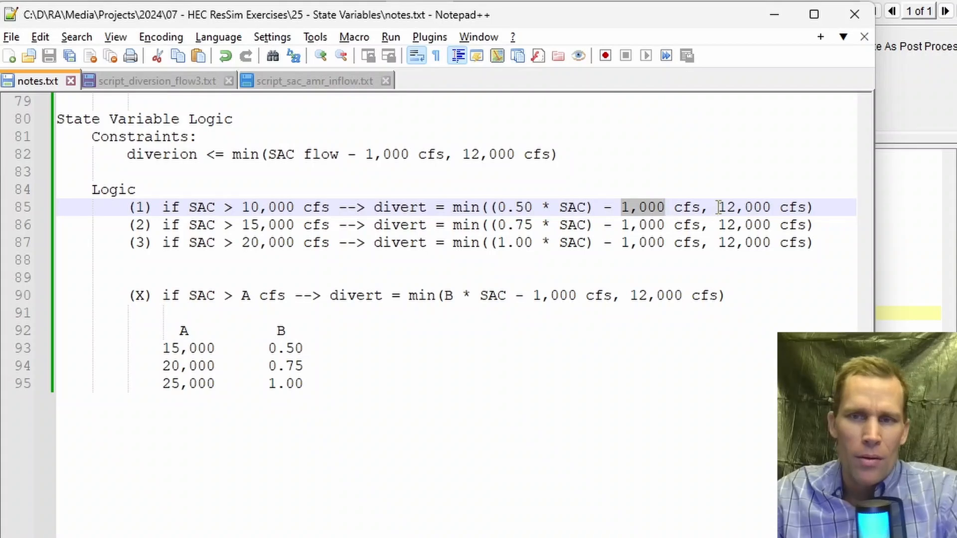
{"action": "left_click_drag", "start_coordinate": [718, 209], "coordinate": [775, 221]}
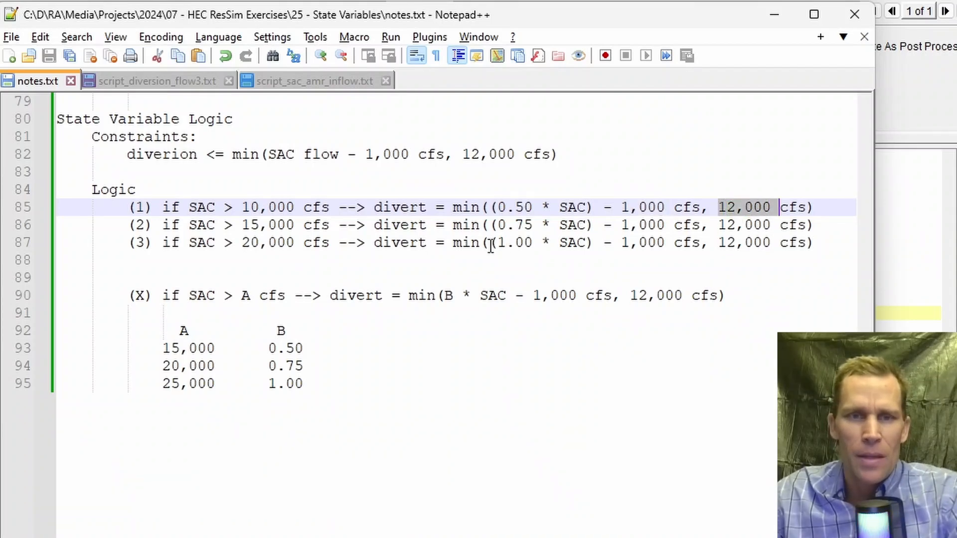
{"action": "left_click_drag", "start_coordinate": [245, 229], "coordinate": [311, 245]}
{"action": "left_click", "coordinate": [253, 212]}
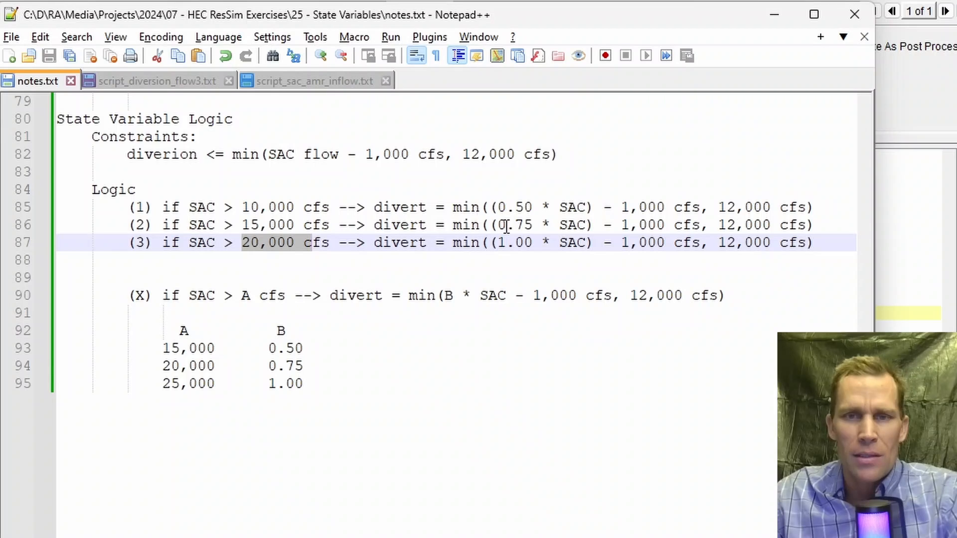
Step: Examine the multipliers, flow deductions and upper limits in logic rules (2) and (3) of notes.txt
{"action": "left_click_drag", "start_coordinate": [499, 225], "coordinate": [533, 227]}
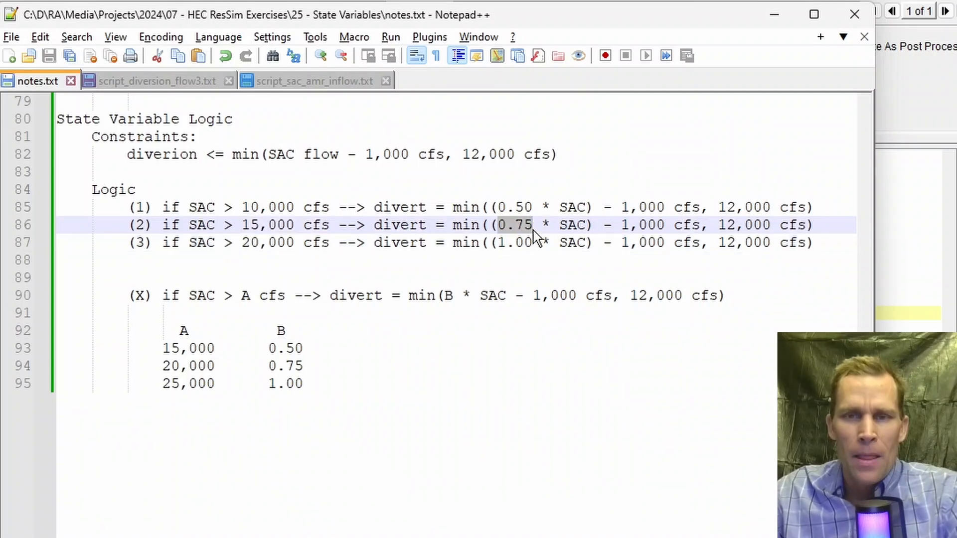
{"action": "left_click_drag", "start_coordinate": [622, 226], "coordinate": [665, 228]}
{"action": "left_click_drag", "start_coordinate": [498, 243], "coordinate": [586, 252]}
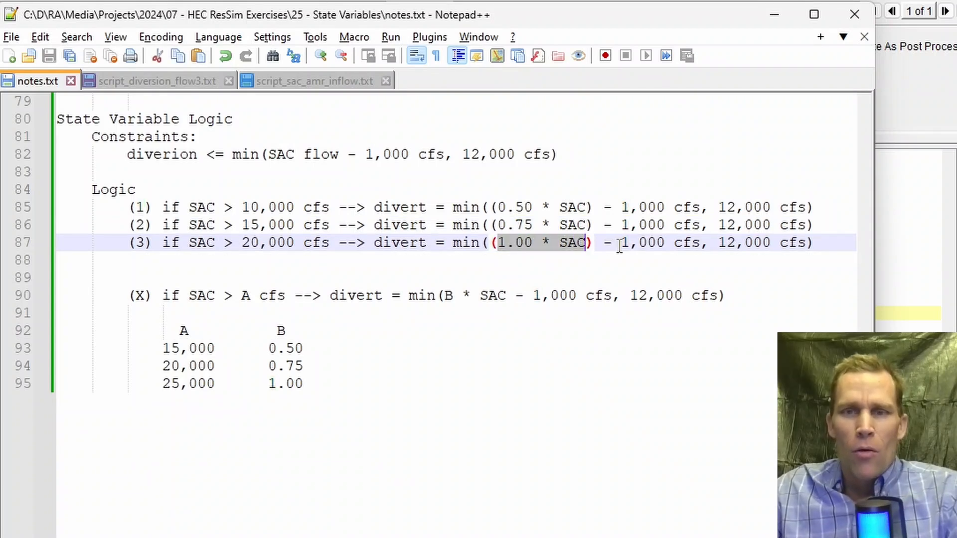
{"action": "left_click_drag", "start_coordinate": [620, 244], "coordinate": [771, 244]}
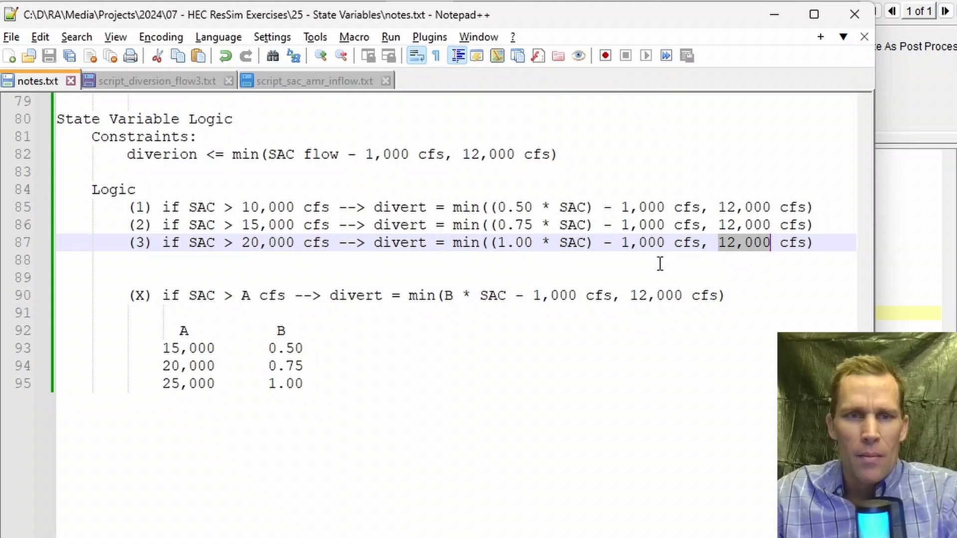
Step: Compare the generalized rule (X) and its A and B table in notes.txt with the thresholds and multipliers of rules (1) to (3)
{"action": "left_click_drag", "start_coordinate": [120, 208], "coordinate": [154, 246]}
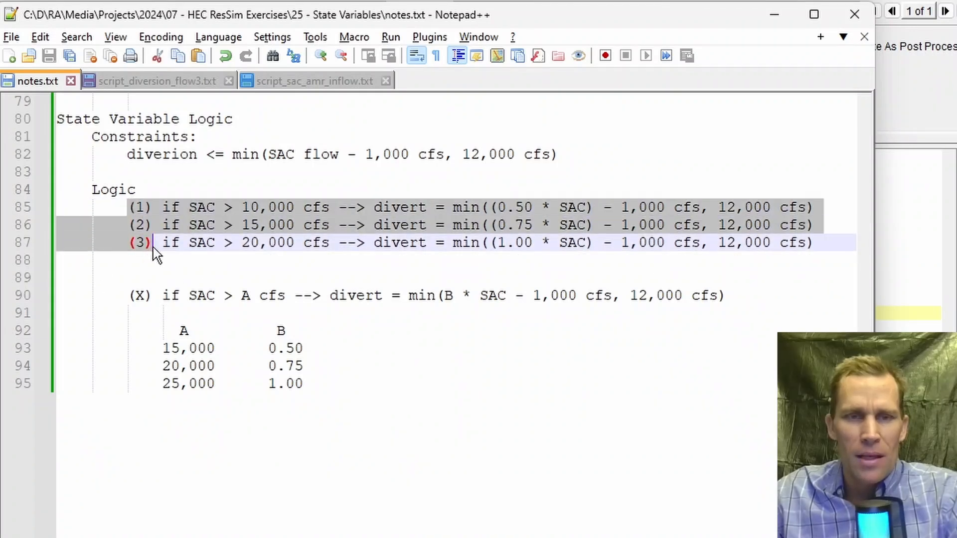
{"action": "left_click_drag", "start_coordinate": [126, 288], "coordinate": [349, 387]}
{"action": "left_click", "coordinate": [352, 387]}
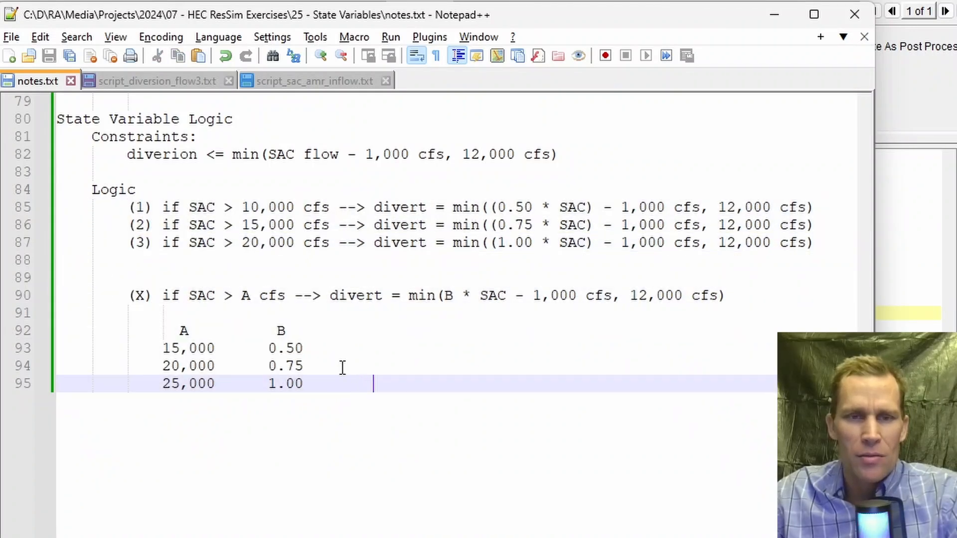
{"action": "double_click", "coordinate": [245, 297]}
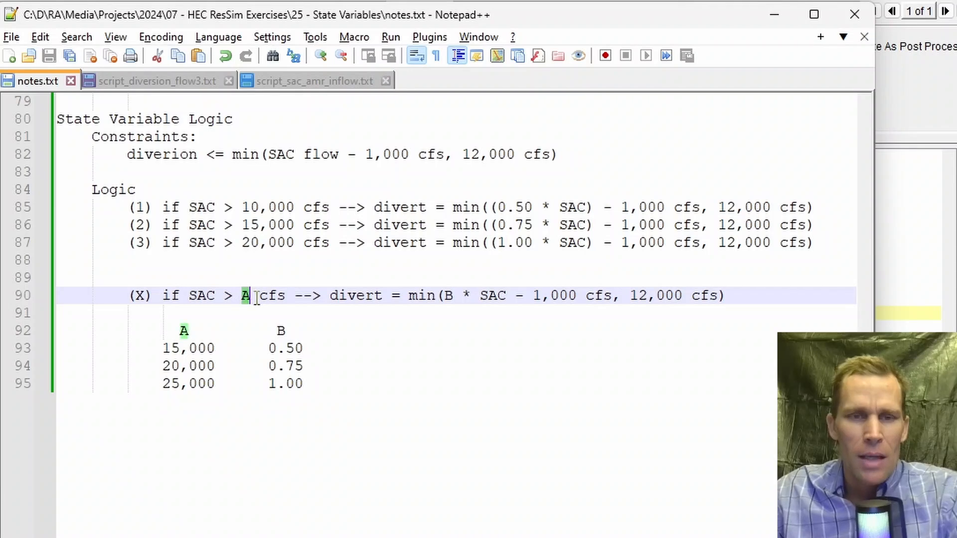
{"action": "double_click", "coordinate": [279, 330]}
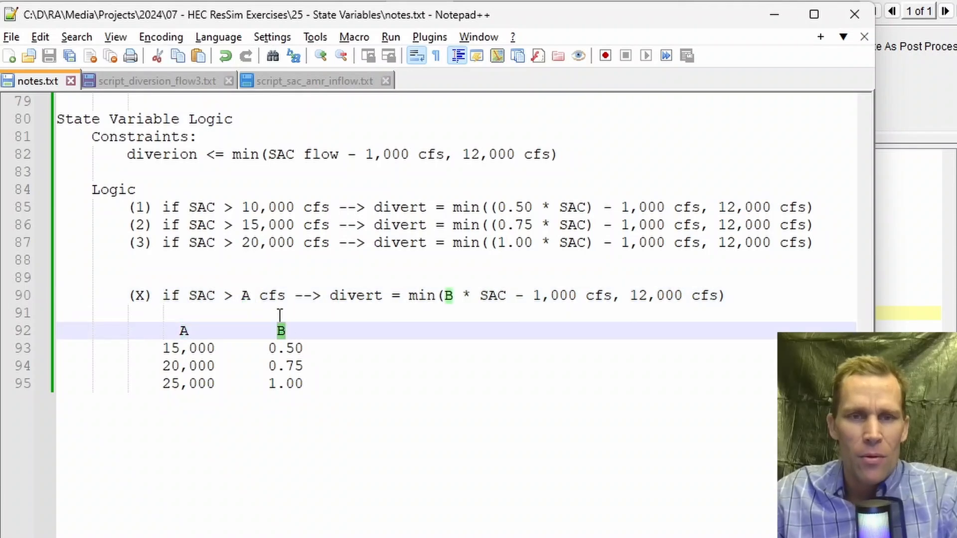
{"action": "left_click", "coordinate": [250, 207]}
{"action": "left_click", "coordinate": [252, 226]}
{"action": "left_click", "coordinate": [260, 242]}
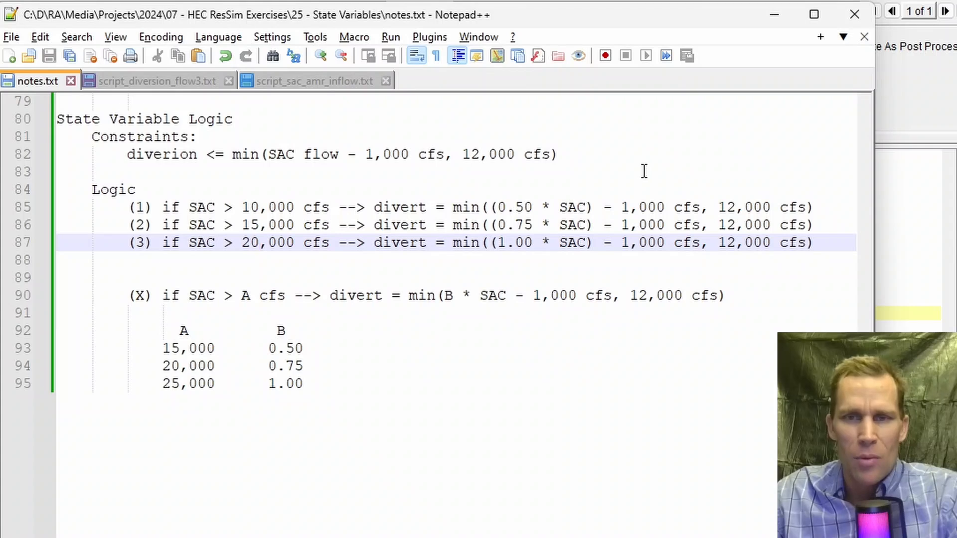
{"action": "left_click", "coordinate": [528, 207]}
{"action": "left_click", "coordinate": [518, 226]}
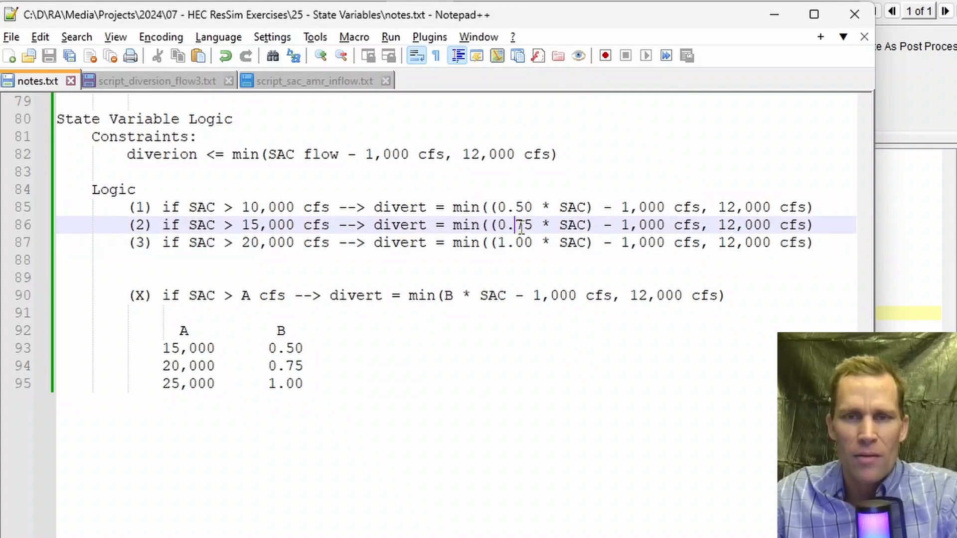
{"action": "left_click", "coordinate": [524, 243]}
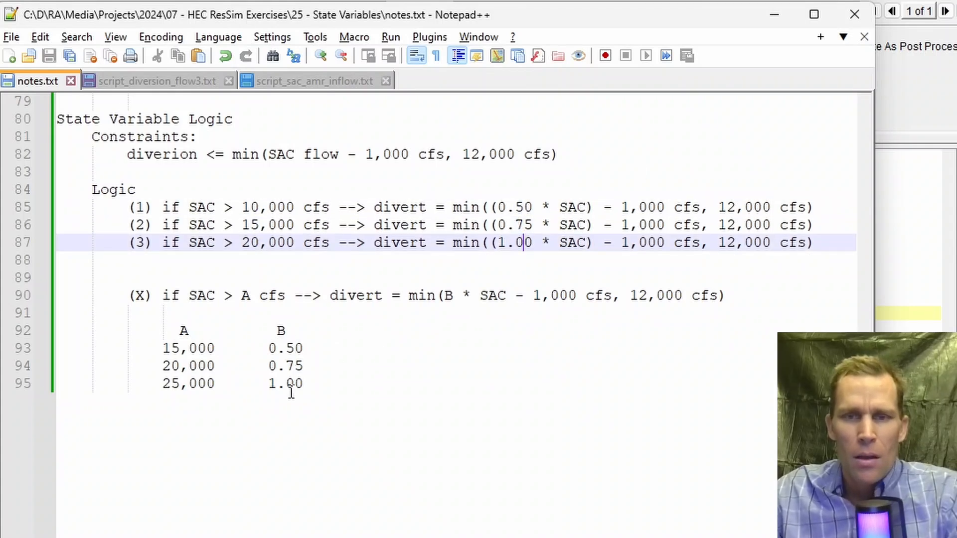
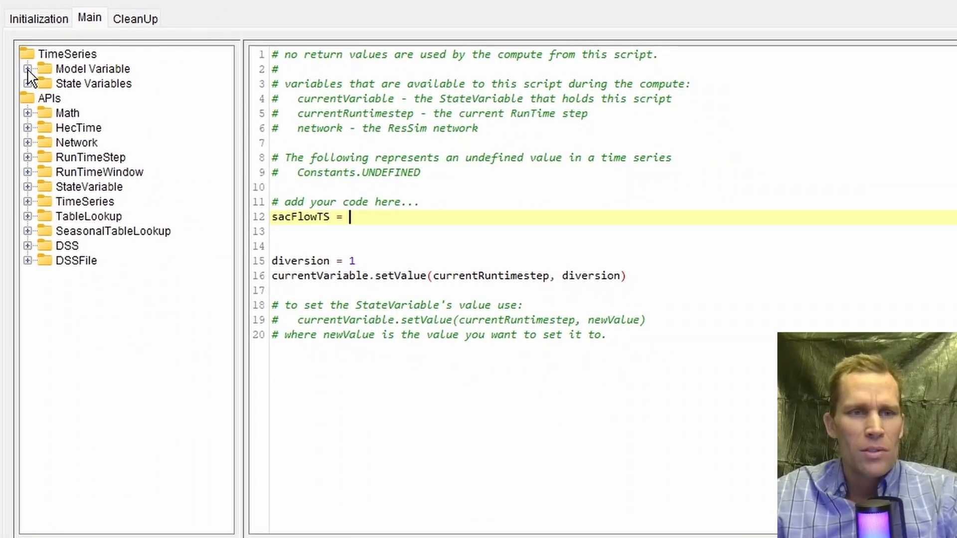
Step: In the YOLO_DIVERSION main script, assign the junction CP1 Flow-IN model variable time series to sacFlowTS
{"action": "left_click", "coordinate": [27, 69]}
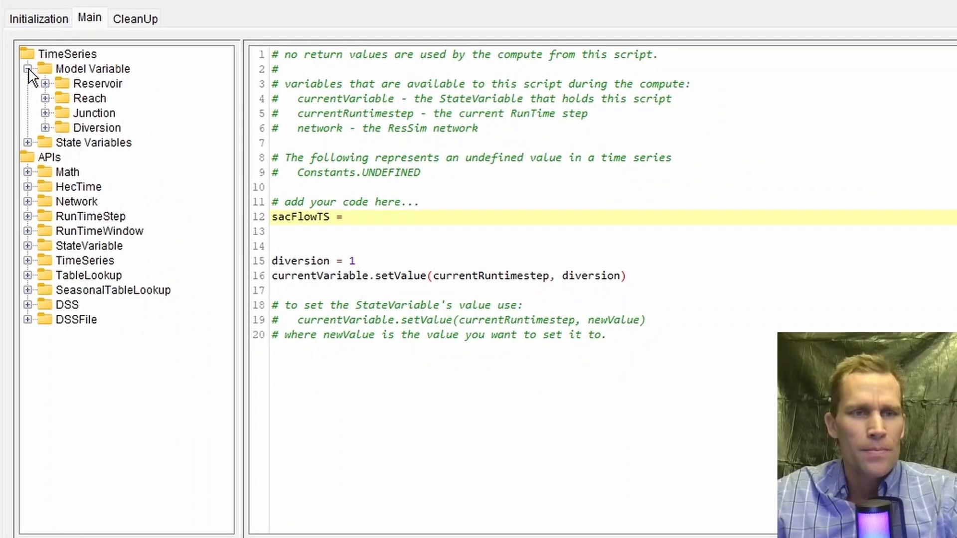
{"action": "left_click", "coordinate": [45, 113]}
{"action": "left_click", "coordinate": [62, 128]}
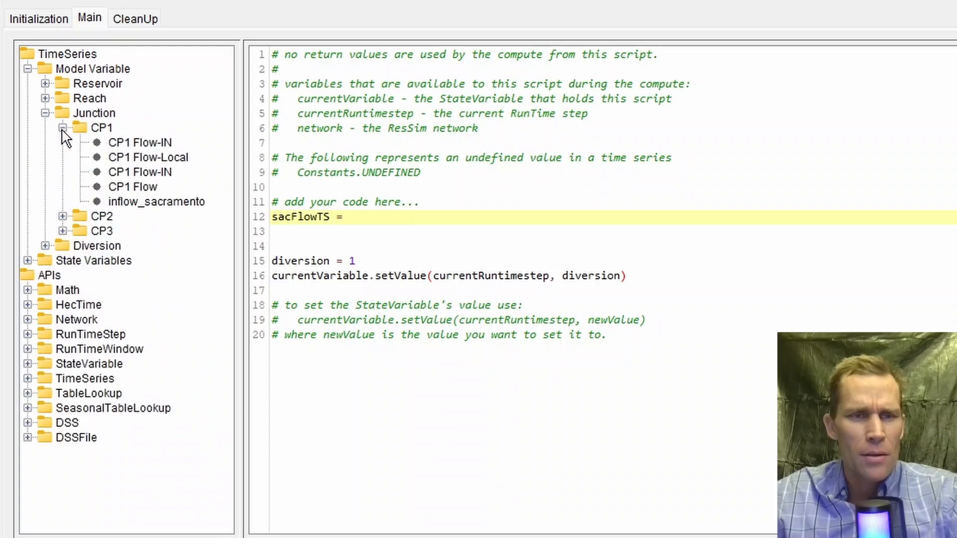
{"action": "double_click", "coordinate": [132, 144]}
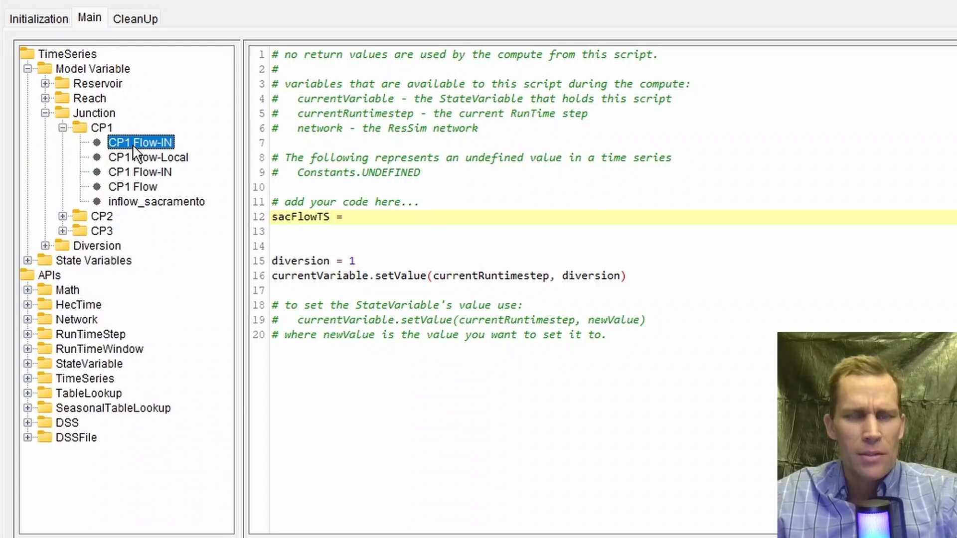
{"action": "left_click", "coordinate": [732, 221]}
Step: On a new line, define sacFlow from sacFlowTS using the TimeSeries API's getCurrentValue method
{"action": "key", "text": "Return"}
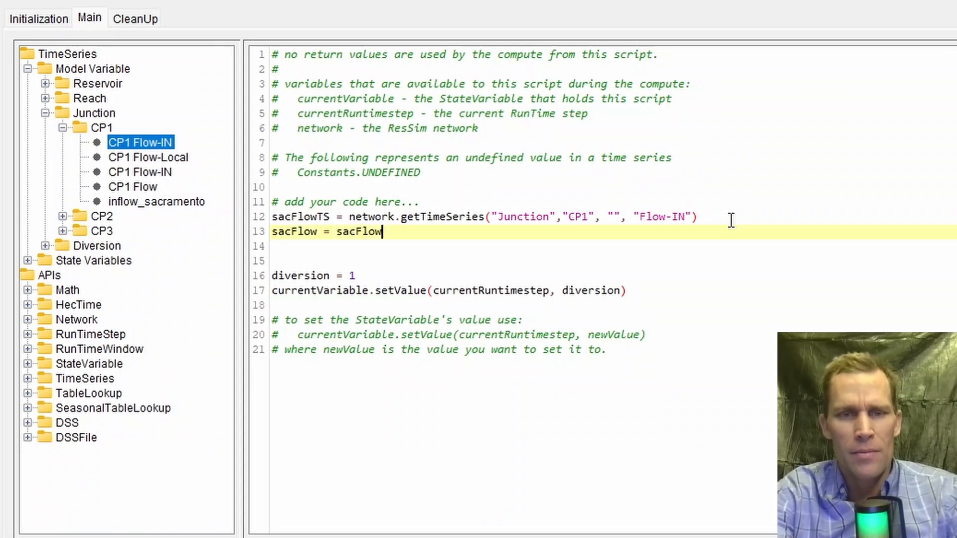
{"action": "type", "text": "sacFlow = sacFlowTS."}
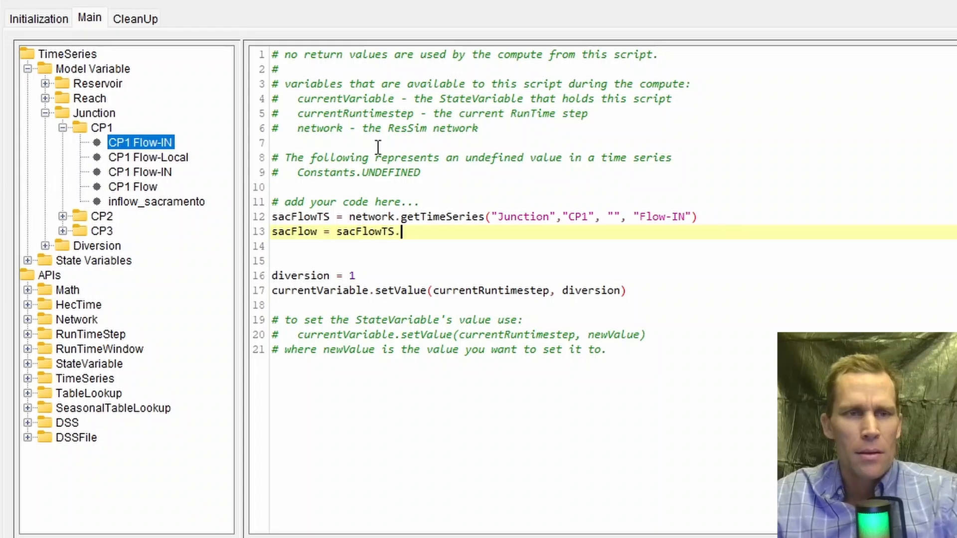
{"action": "left_click", "coordinate": [46, 113]}
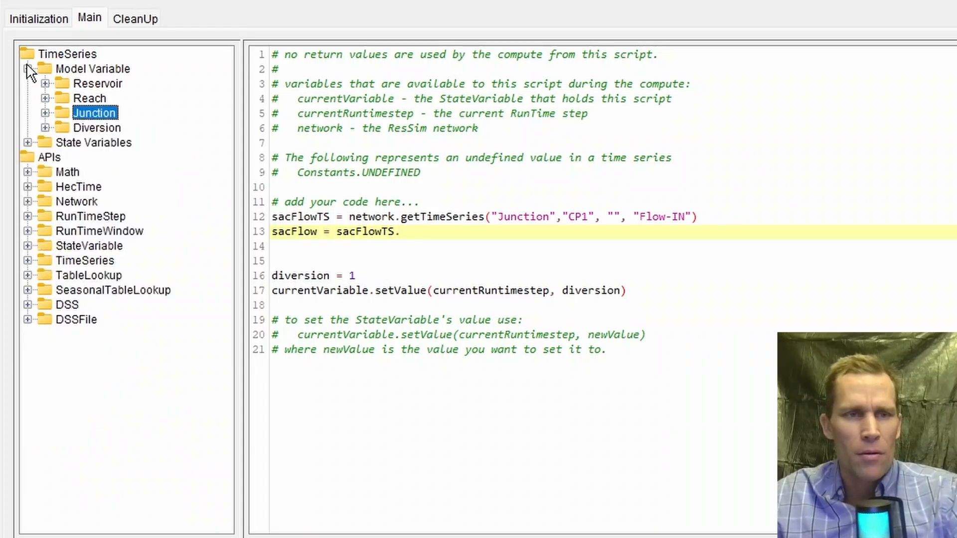
{"action": "left_click", "coordinate": [28, 69]}
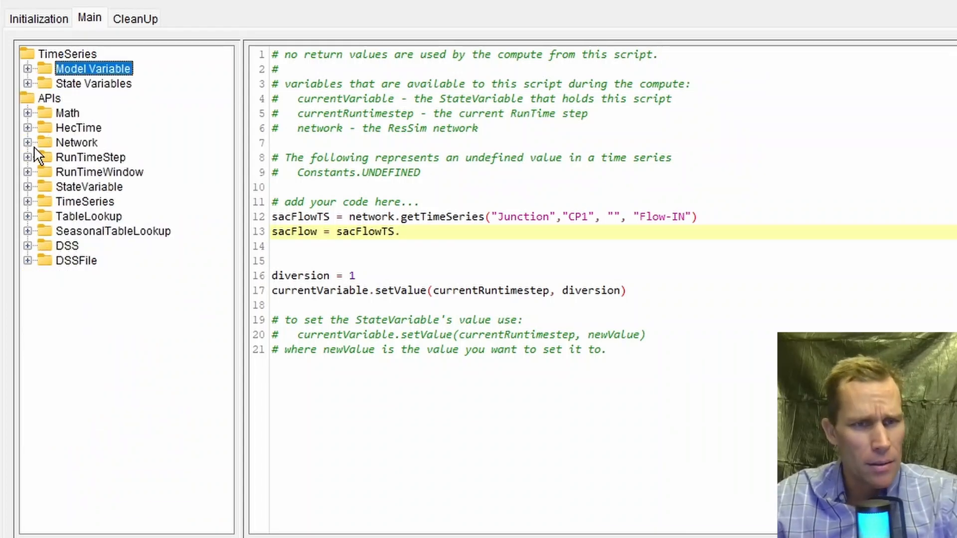
{"action": "left_click", "coordinate": [27, 201]}
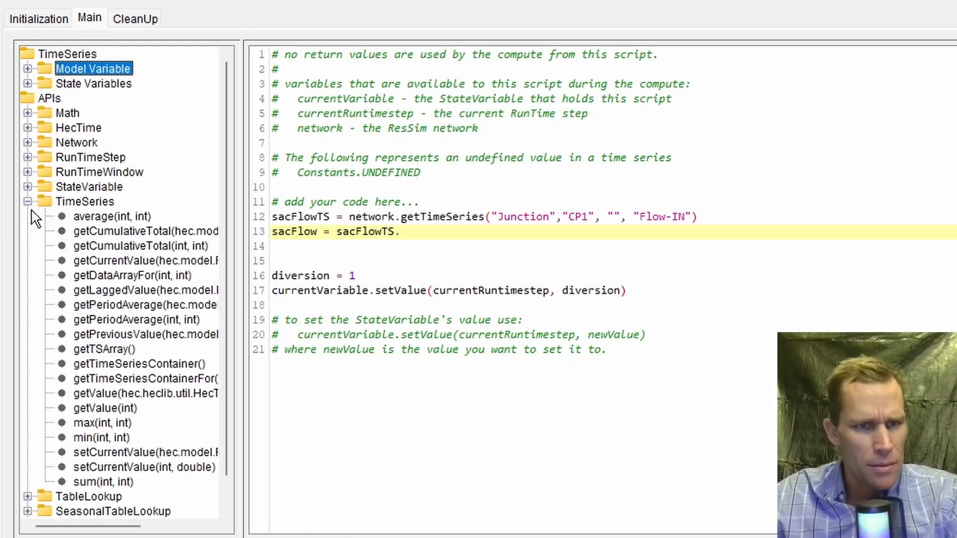
{"action": "double_click", "coordinate": [95, 262]}
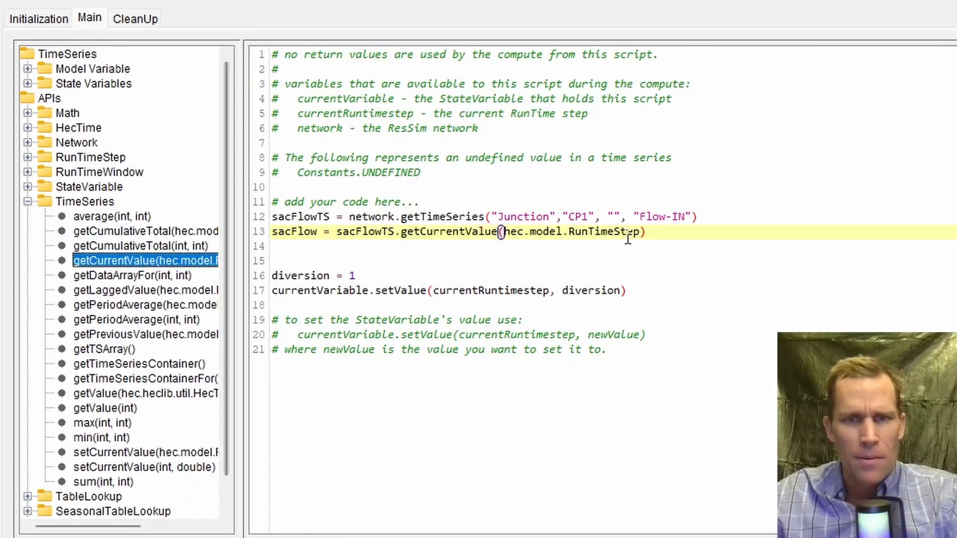
Step: Replace the hec.model.RunTimeStep placeholder in the getCurrentValue call with currentRuntimestep
{"action": "left_click_drag", "start_coordinate": [628, 237], "coordinate": [508, 240]}
{"action": "double_click", "coordinate": [336, 115]}
{"action": "key", "text": "ctrl+c"}
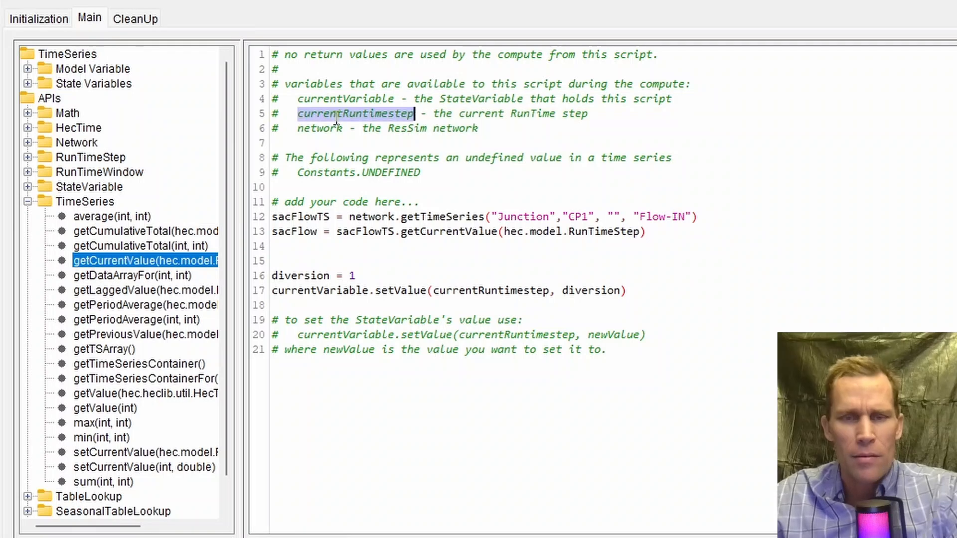
{"action": "left_click_drag", "start_coordinate": [507, 232], "coordinate": [635, 234]}
{"action": "key", "text": "ctrl+v"}
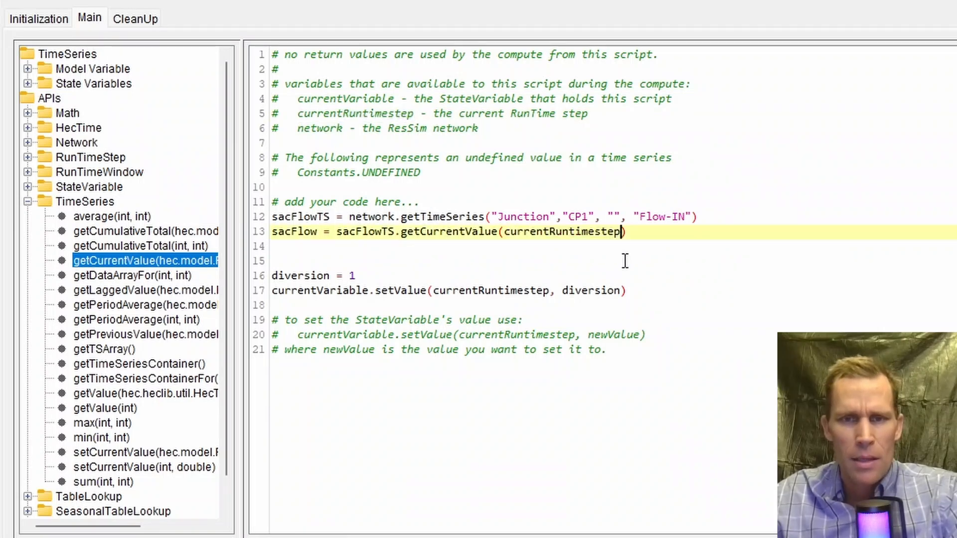
Step: Add a # diversionFlow block: initial 0, diversionMax 12000, multipliers 0.5, 0.75, 1.00 for sacFlow >= 10000, 15000, 20000, and min((multiplier * sacFlow) - 1000, diversionMax)
{"action": "left_click", "coordinate": [656, 235]}
{"action": "key", "text": "Return"}
{"action": "key", "text": "Return"}
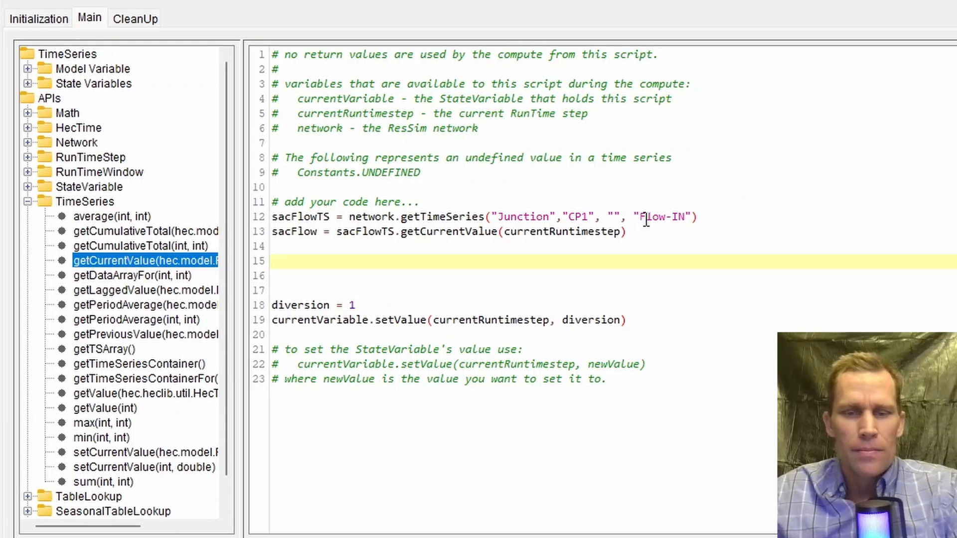
{"action": "type", "text": "# diversionFlow diversionFlow = 0 diversionMax = 12000 if sacFlow >= 10000:     multiplier = 0.5     if sacFlow >= 15000:         multiplier = 0.75     if sacFlow >= 20000:         multiplier = 1.00     diversionFlow = min((multiplier * sacFlow) - 1000, diversionMax)"}
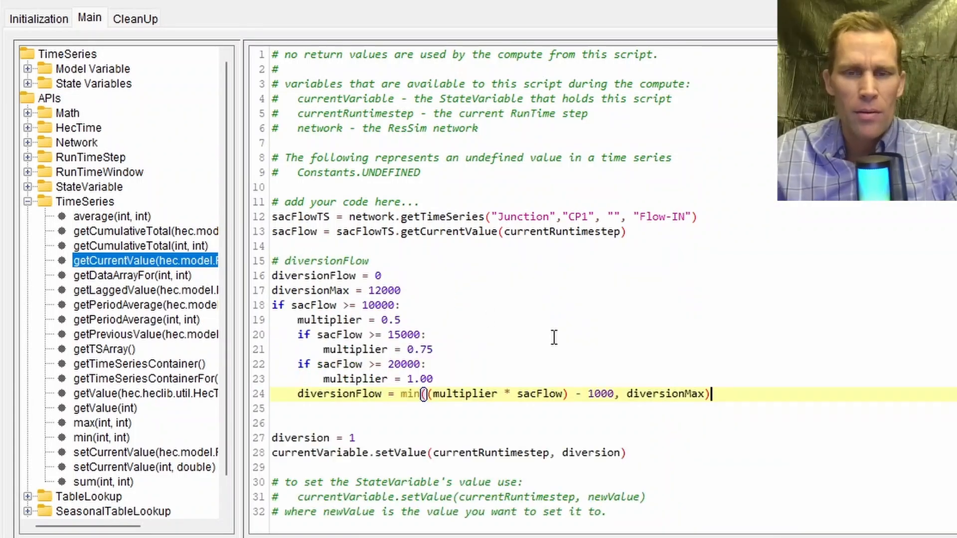
{"action": "left_click_drag", "start_coordinate": [288, 296], "coordinate": [265, 273]}
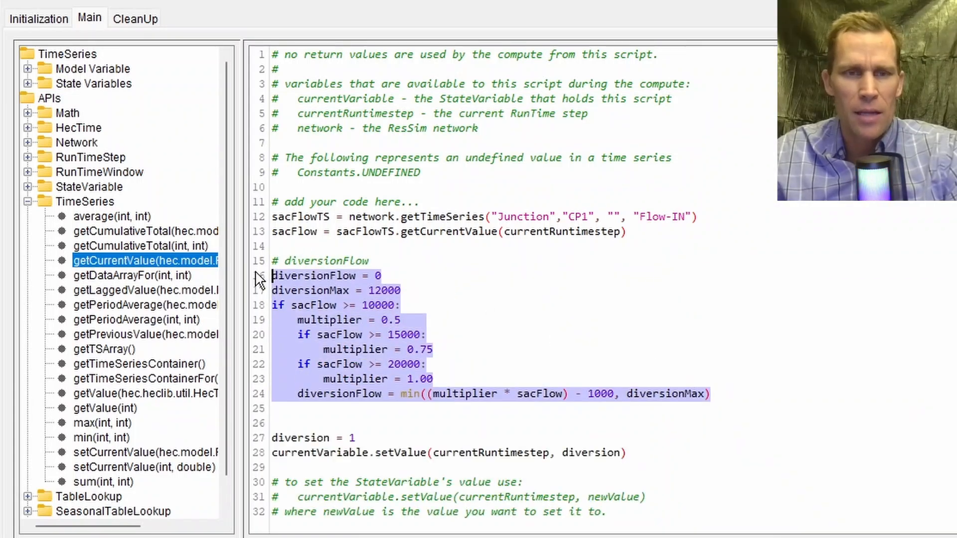
{"action": "left_click", "coordinate": [305, 245]}
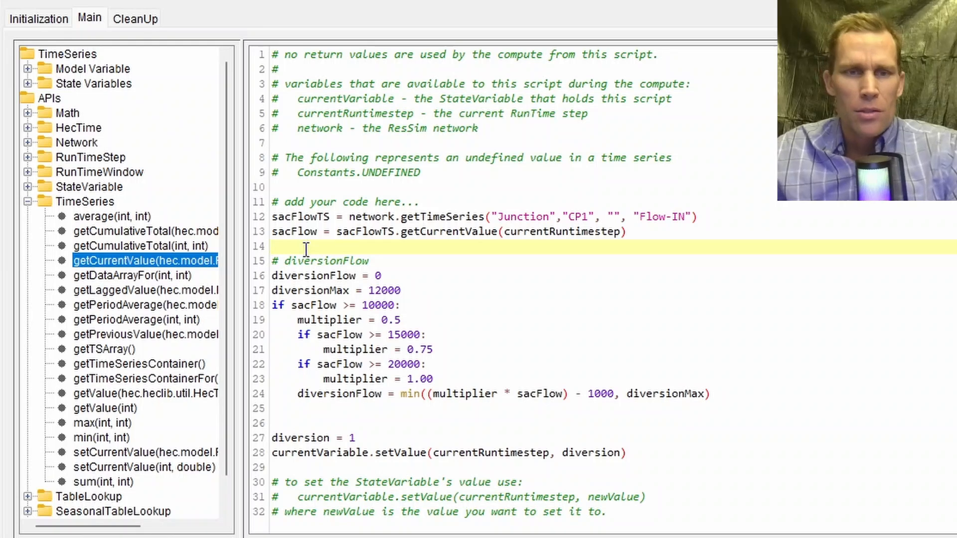
{"action": "left_click", "coordinate": [307, 277]}
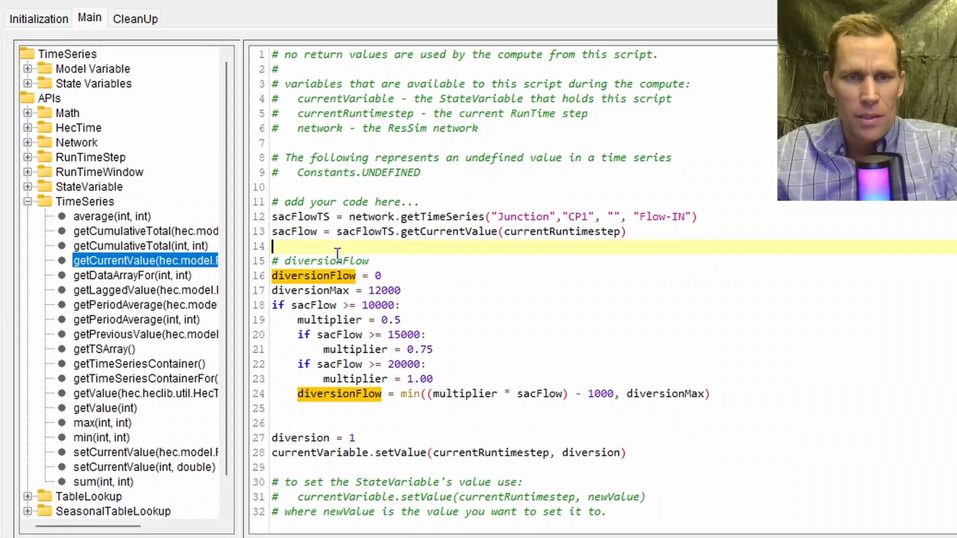
Step: Replace the diversion argument in the currentVariable.setValue call with diversionFlow
{"action": "double_click", "coordinate": [331, 276]}
{"action": "key", "text": "ctrl+c"}
{"action": "double_click", "coordinate": [591, 453]}
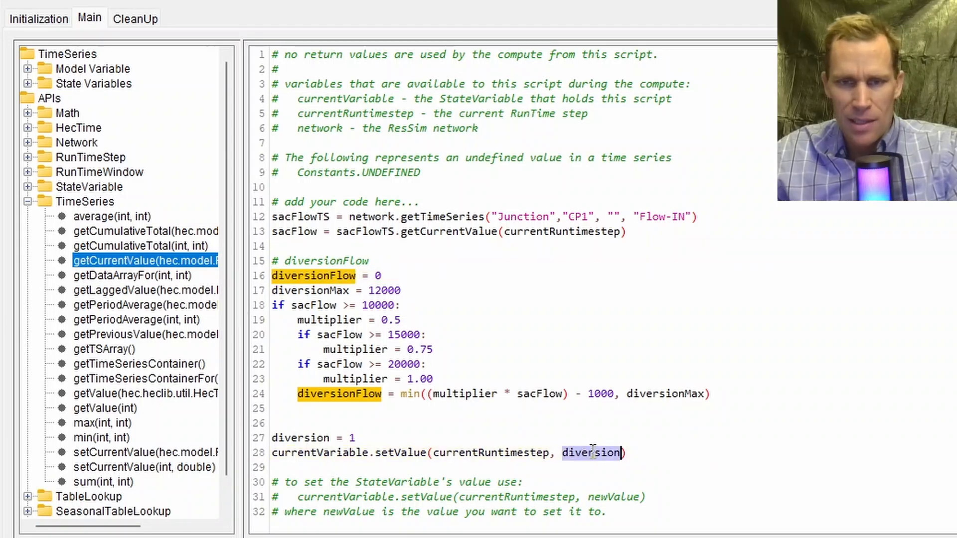
{"action": "key", "text": "ctrl+v"}
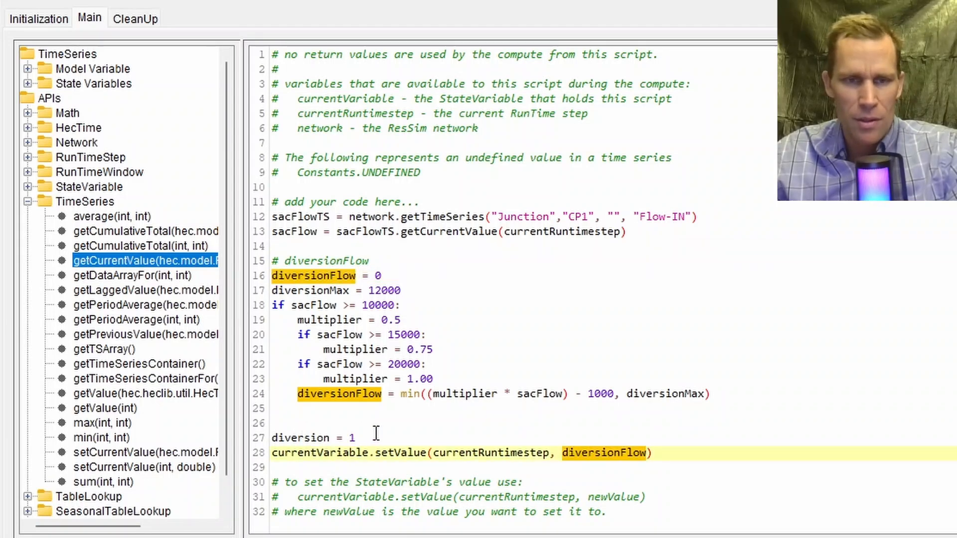
Step: Delete the diversion = 1 line and add the comment "# set diversion" above the setValue call
{"action": "left_click_drag", "start_coordinate": [377, 434], "coordinate": [260, 428]}
{"action": "key", "text": "BackSpace"}
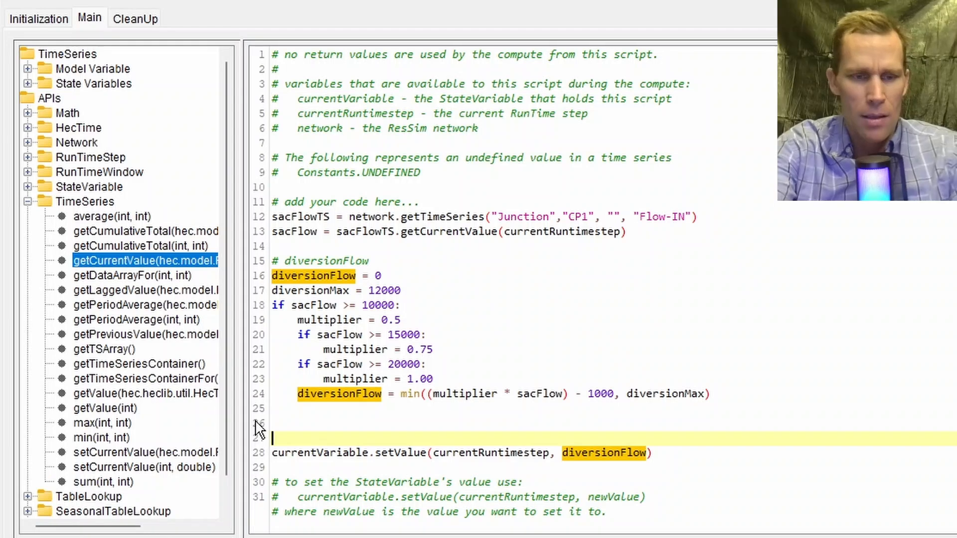
{"action": "key", "text": "BackSpace"}
{"action": "type", "text": "# set diversion"}
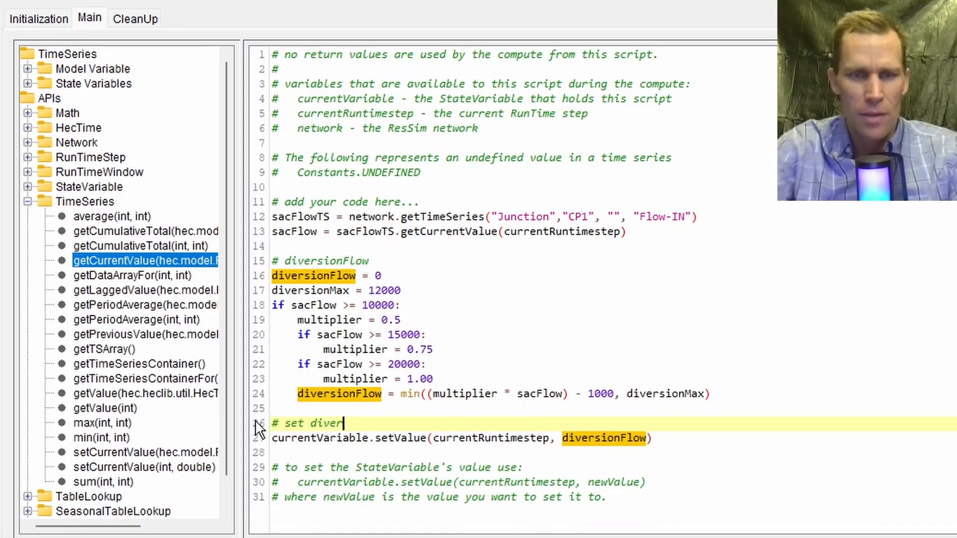
Step: Review the script's diversion maximum, the three sacFlow threshold conditions and the multiplier in the diversionFlow formula
{"action": "left_click", "coordinate": [324, 290]}
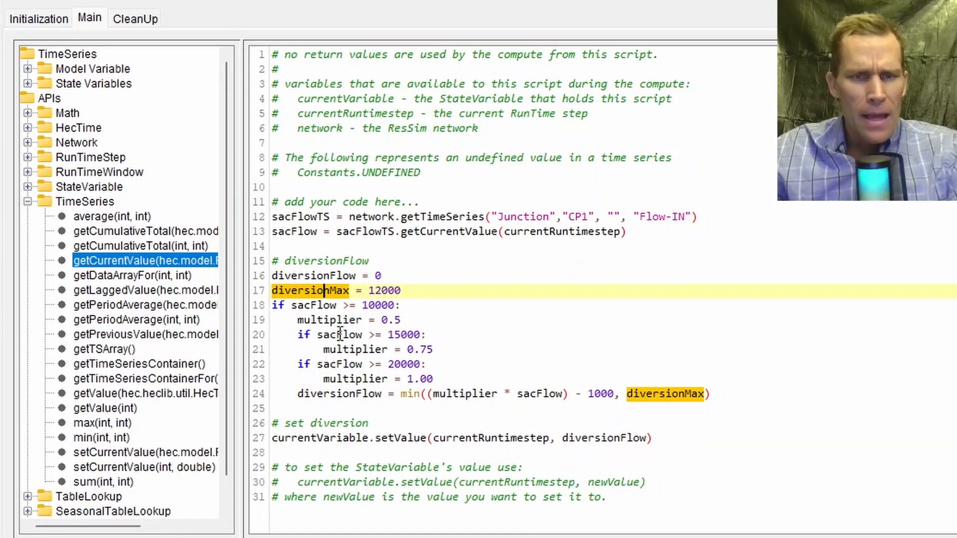
{"action": "left_click", "coordinate": [320, 306]}
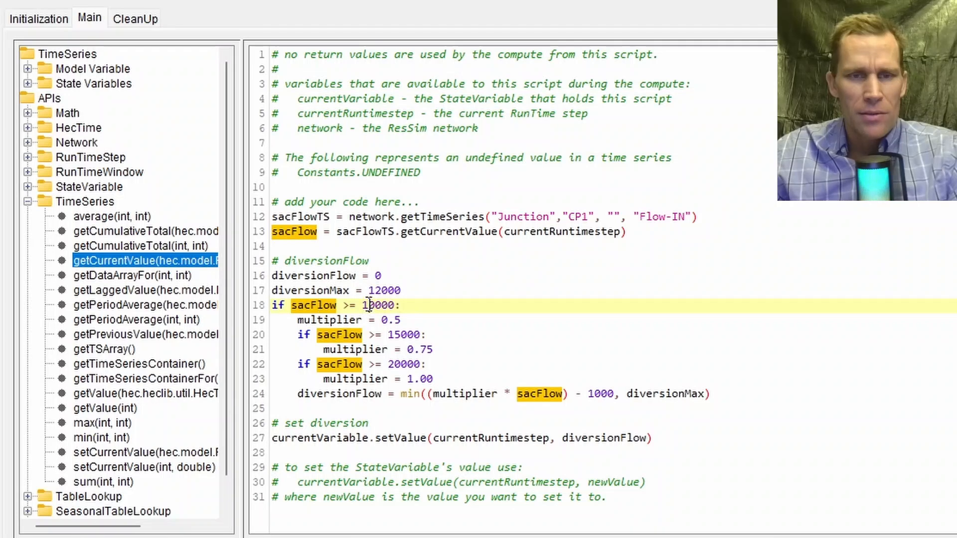
{"action": "left_click", "coordinate": [396, 335]}
{"action": "left_click", "coordinate": [395, 365]}
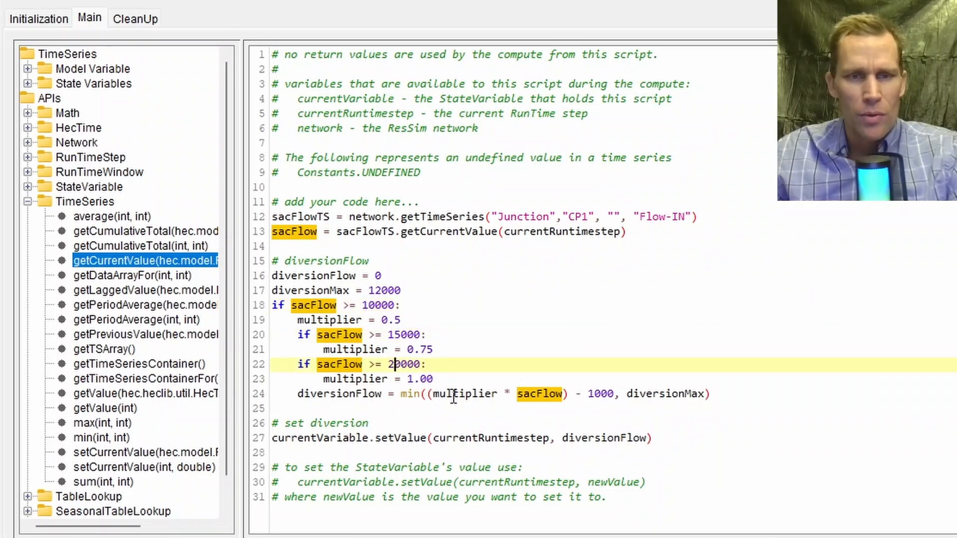
{"action": "left_click", "coordinate": [464, 396]}
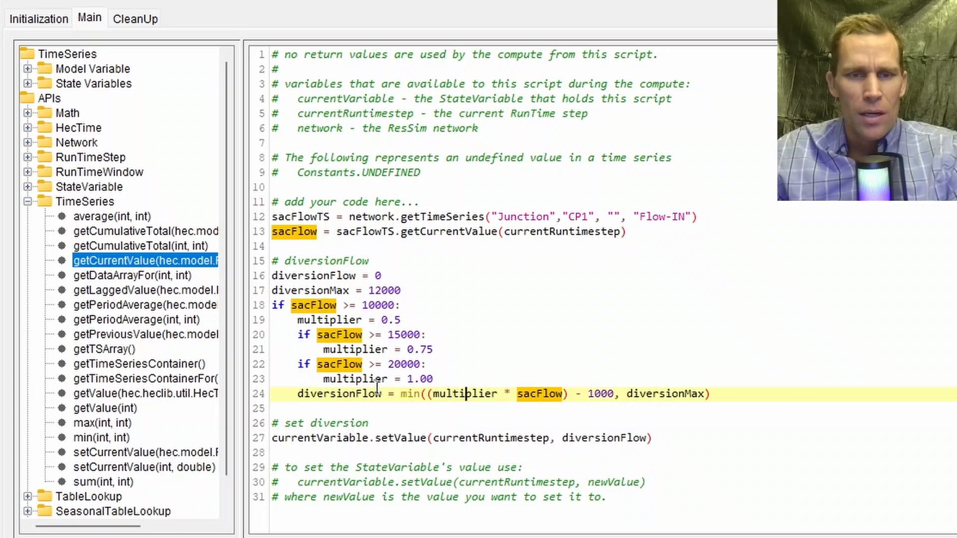
Step: Review the script's diversionFlow formula, examining the multiplier term minus 1000 and the diversionMax cap
{"action": "left_click", "coordinate": [313, 394]}
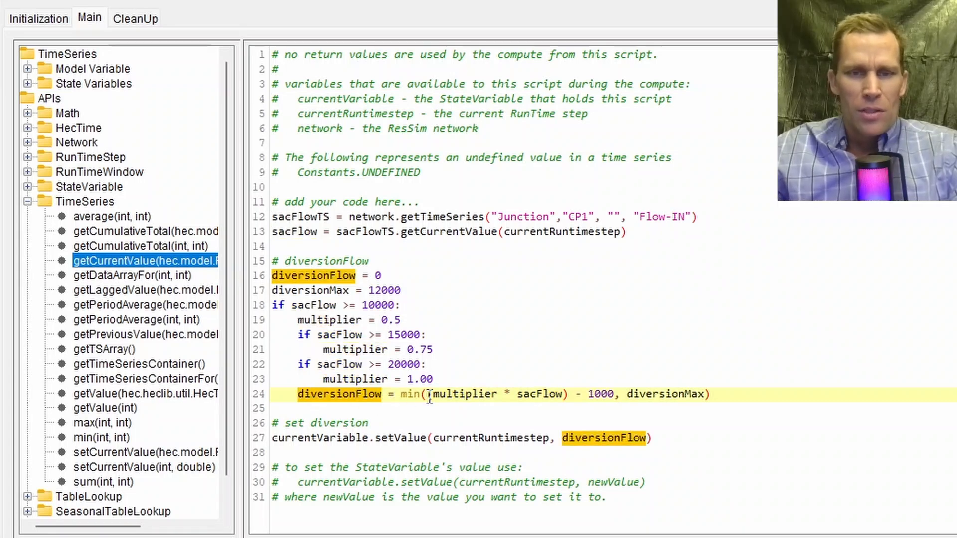
{"action": "left_click_drag", "start_coordinate": [428, 395], "coordinate": [621, 396]}
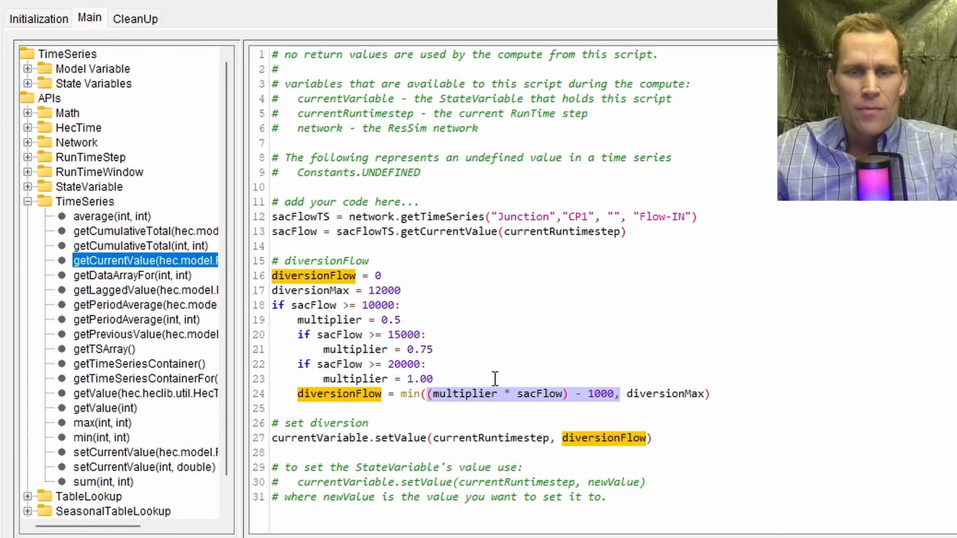
{"action": "double_click", "coordinate": [640, 395]}
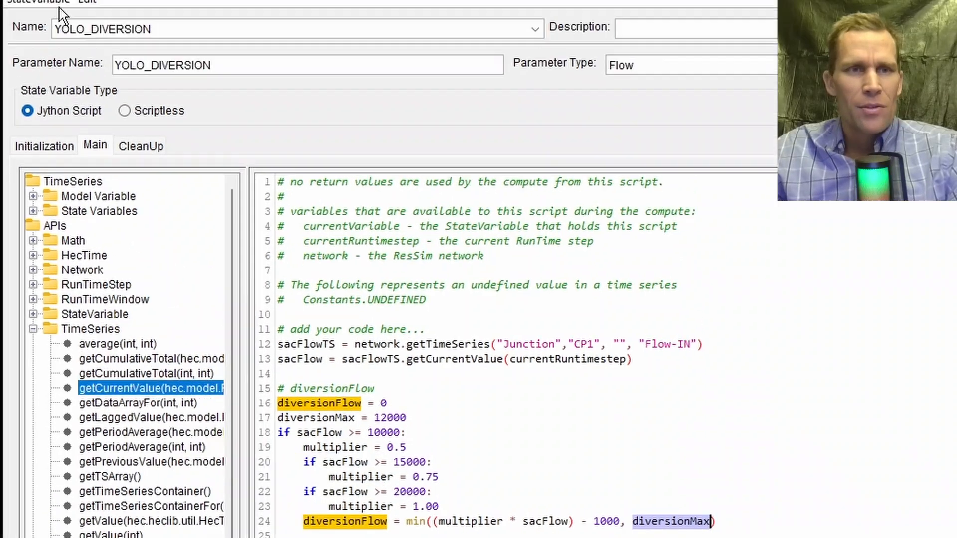
Step: Save the YOLO_DIVERSION state variable and compute the with_diversion trial with alt_1 unchecked
{"action": "left_click", "coordinate": [40, 42]}
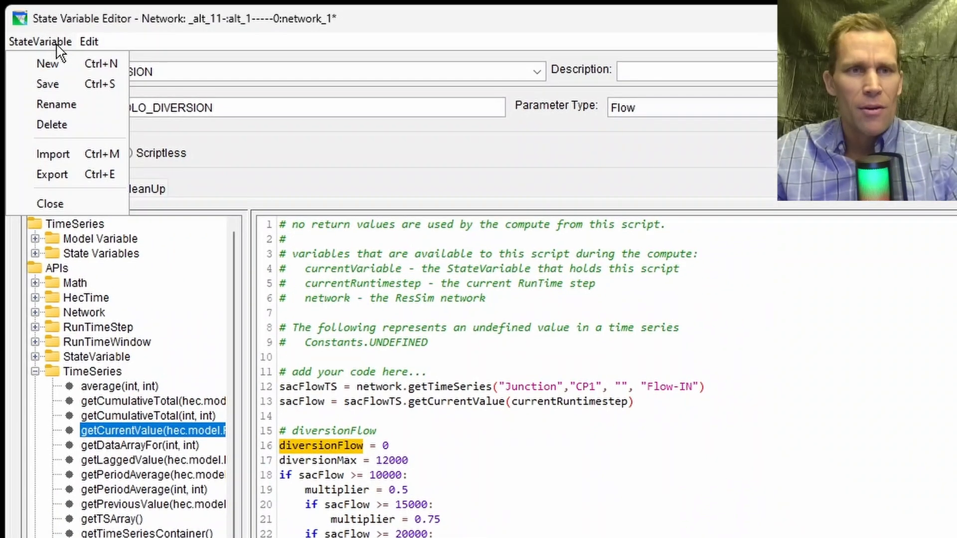
{"action": "left_click", "coordinate": [48, 85]}
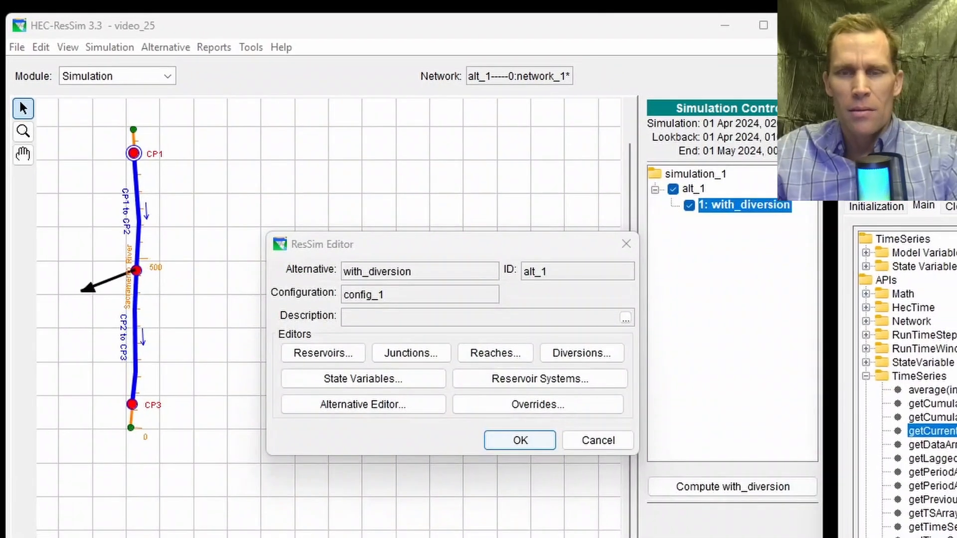
{"action": "left_click", "coordinate": [673, 189]}
{"action": "left_click", "coordinate": [731, 488]}
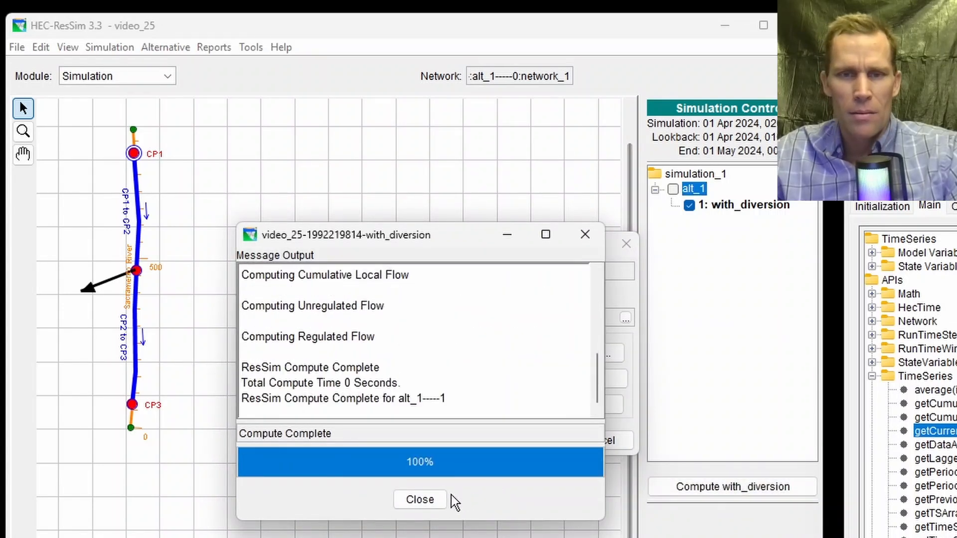
{"action": "left_click", "coordinate": [420, 500]}
Step: Plot the Yolo Bypass diversion flow, examine its April 2024 hydrograph and close the plot
{"action": "right_click", "coordinate": [94, 291]}
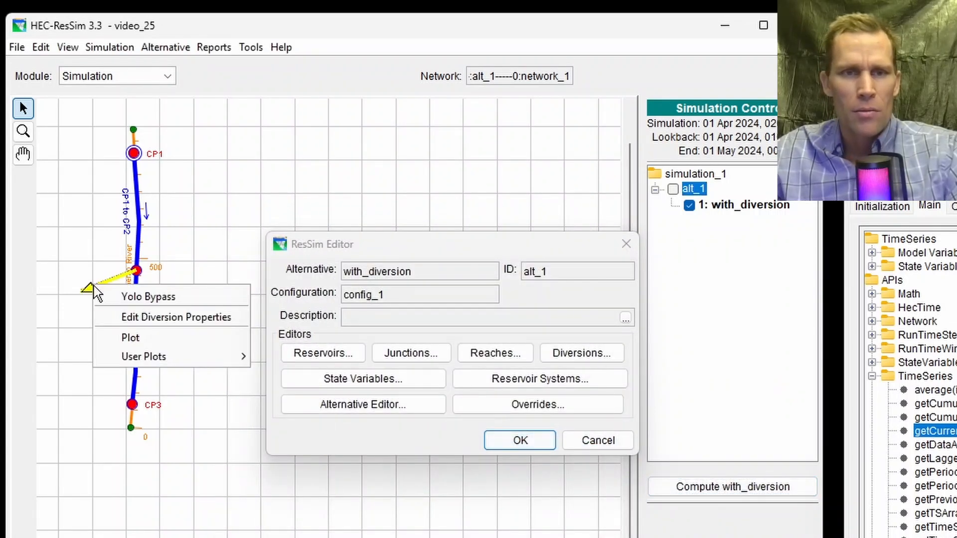
{"action": "left_click", "coordinate": [128, 338]}
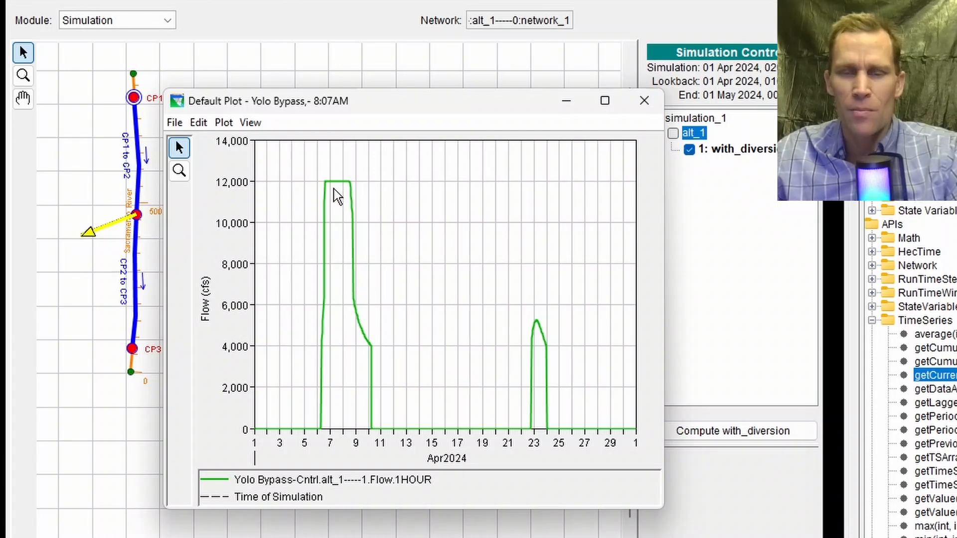
{"action": "mouse_move", "coordinate": [334, 196]}
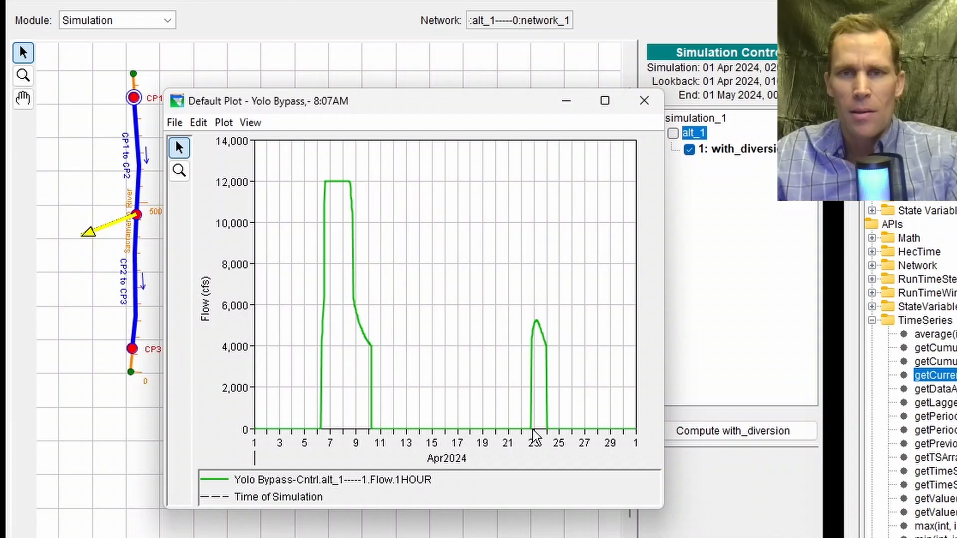
{"action": "left_click", "coordinate": [645, 101]}
Step: Close the ResSim Editor and open the simulation's simulation.dss results in HEC-DSSVue
{"action": "left_click", "coordinate": [133, 349]}
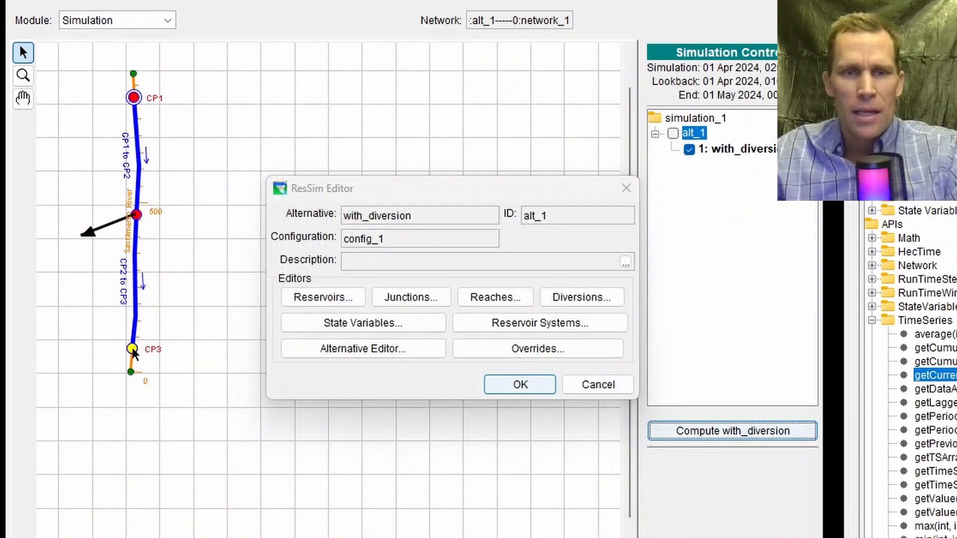
{"action": "right_click", "coordinate": [133, 349]}
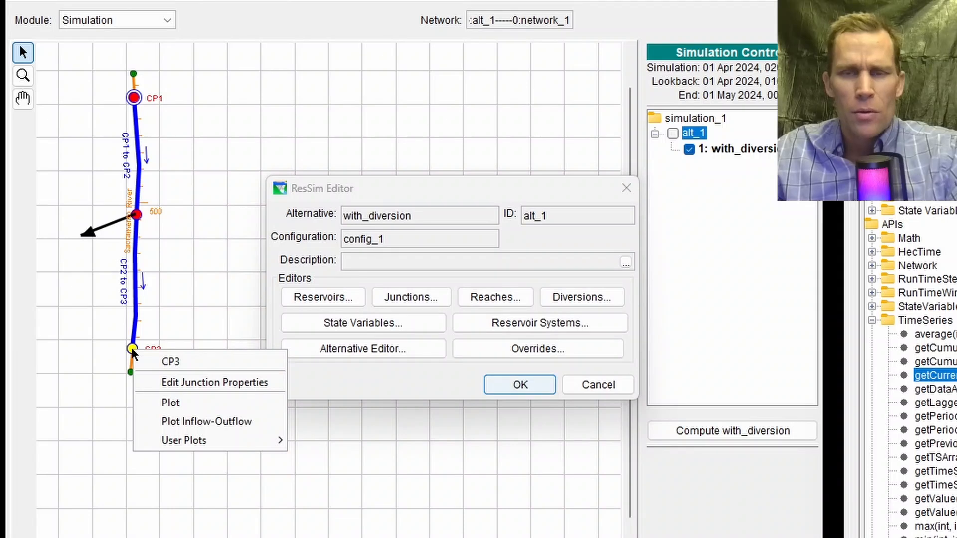
{"action": "left_click", "coordinate": [626, 189]}
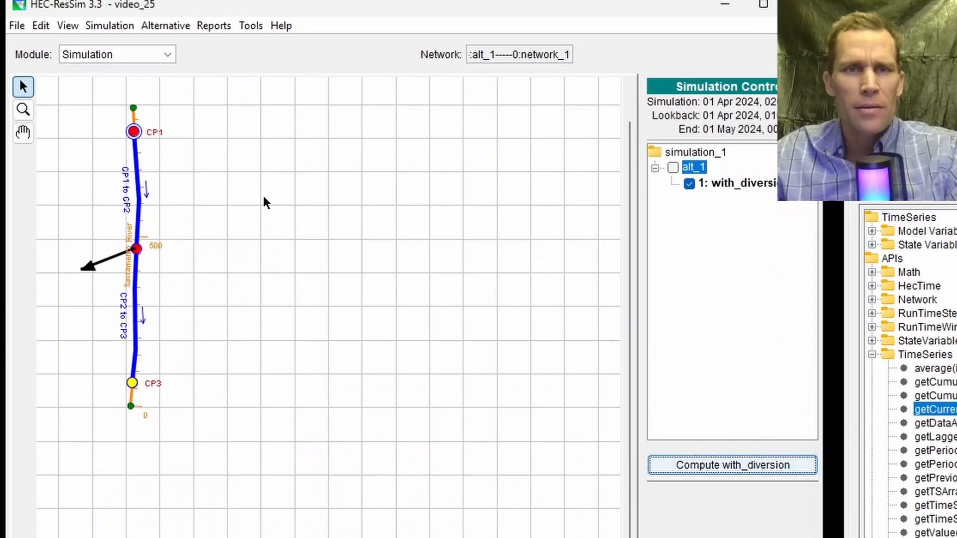
{"action": "left_click", "coordinate": [251, 39]}
{"action": "left_click", "coordinate": [271, 59]}
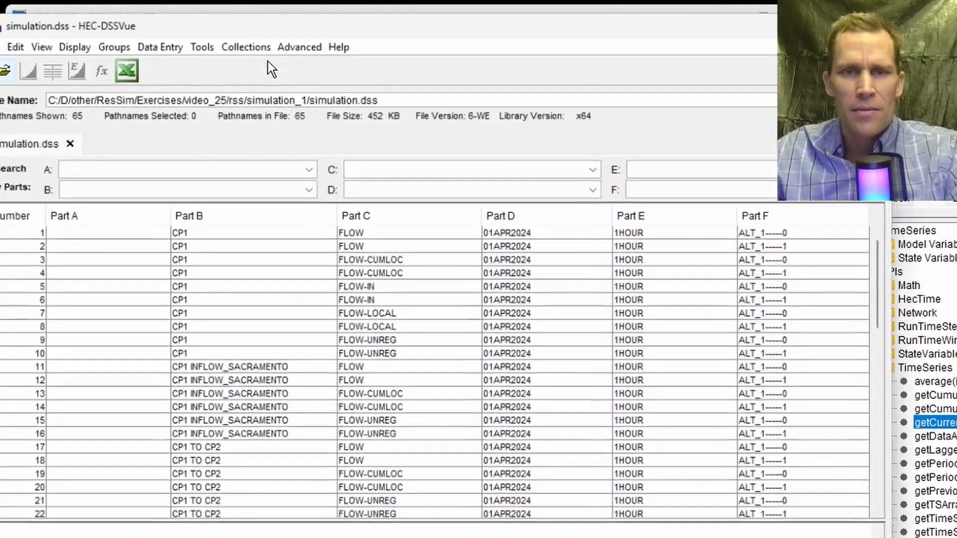
Step: Plot the CP3 STAGE records for ALT_1-----0 and ALT_1-----1 together in an enlarged plot window
{"action": "scroll", "coordinate": [329, 300], "scroll_direction": "down", "scroll_amount": 8}
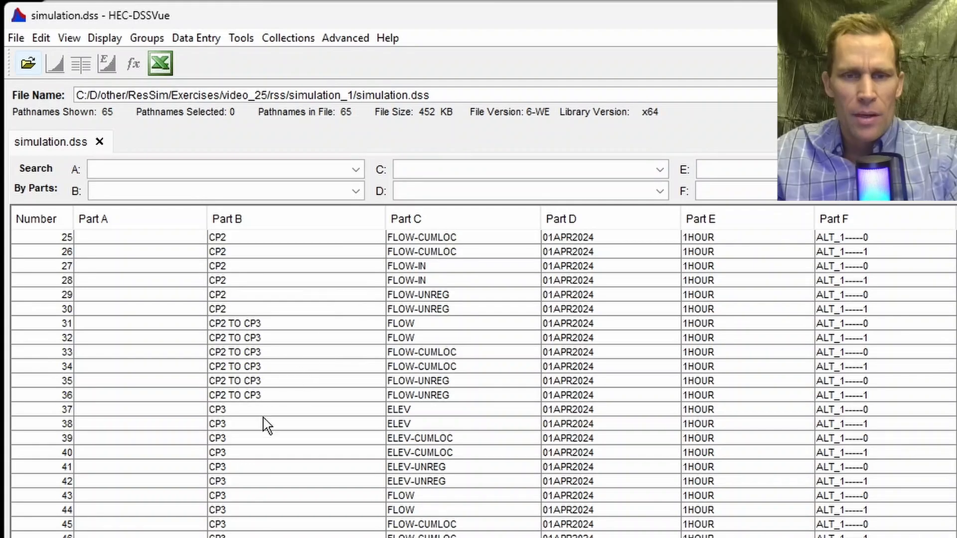
{"action": "scroll", "coordinate": [245, 427], "scroll_direction": "down", "scroll_amount": 2}
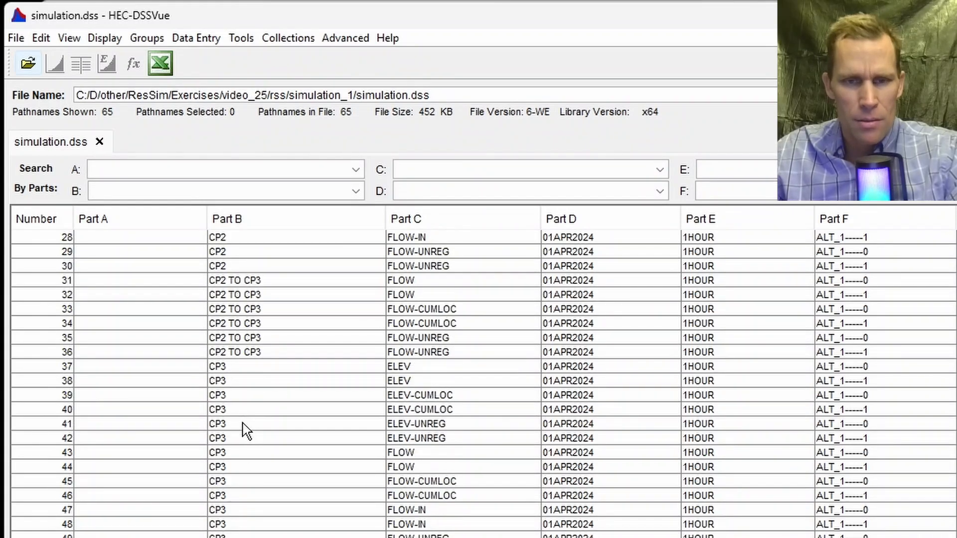
{"action": "scroll", "coordinate": [246, 433], "scroll_direction": "down", "scroll_amount": 1}
{"action": "left_click", "coordinate": [247, 495]}
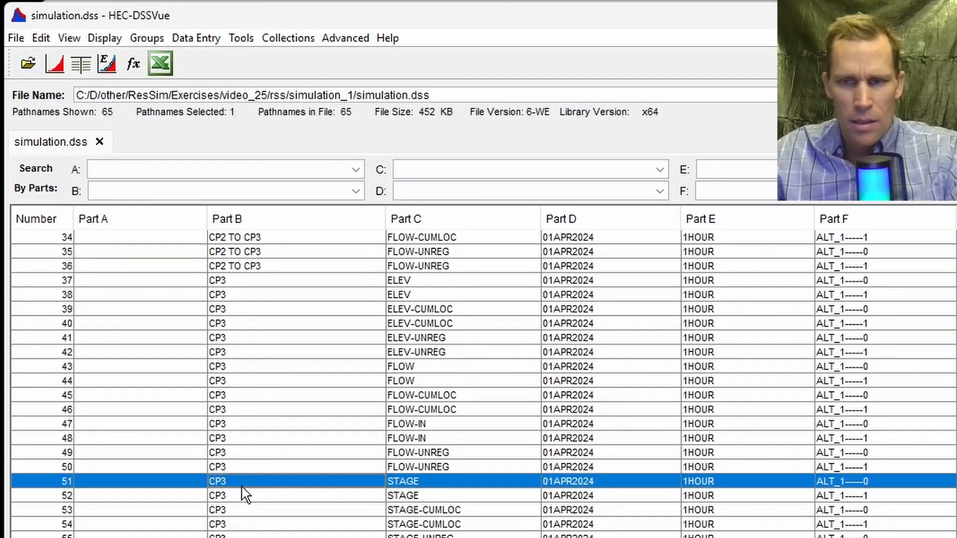
{"action": "left_click", "coordinate": [253, 480], "text": "ctrl"}
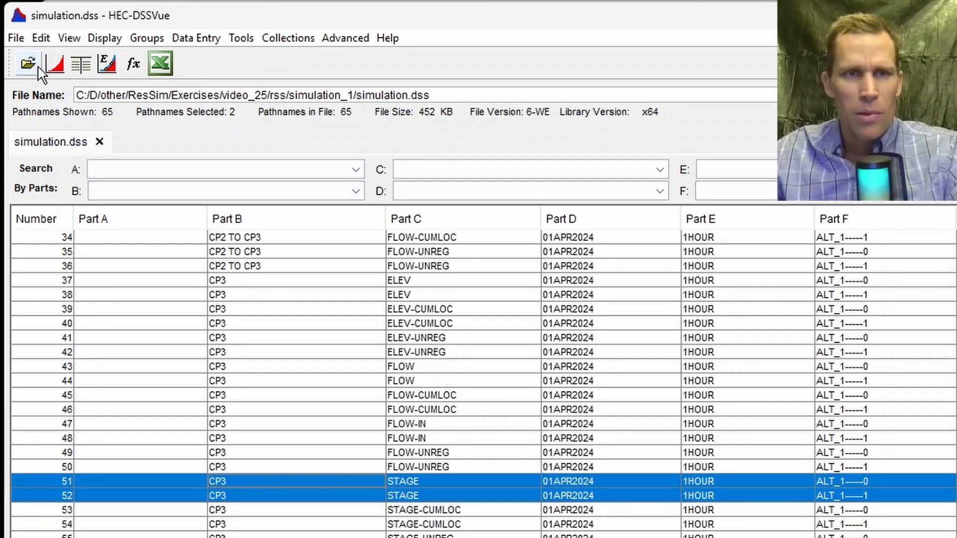
{"action": "left_click", "coordinate": [65, 69]}
{"action": "left_click_drag", "start_coordinate": [158, 57], "coordinate": [499, 1]}
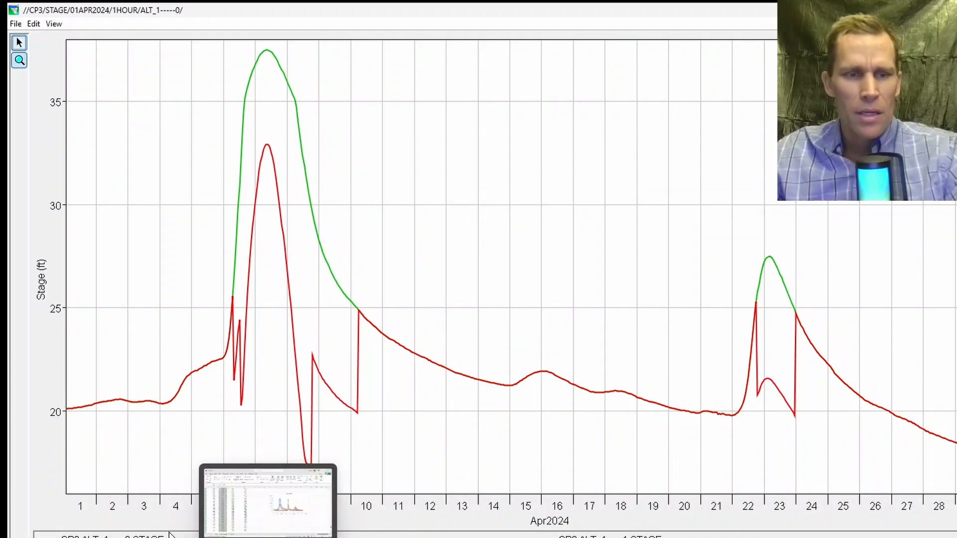
Step: Compare the two CP3 stage curves, focusing on the early April peak between about 4 and 11 April
{"action": "left_click", "coordinate": [113, 537]}
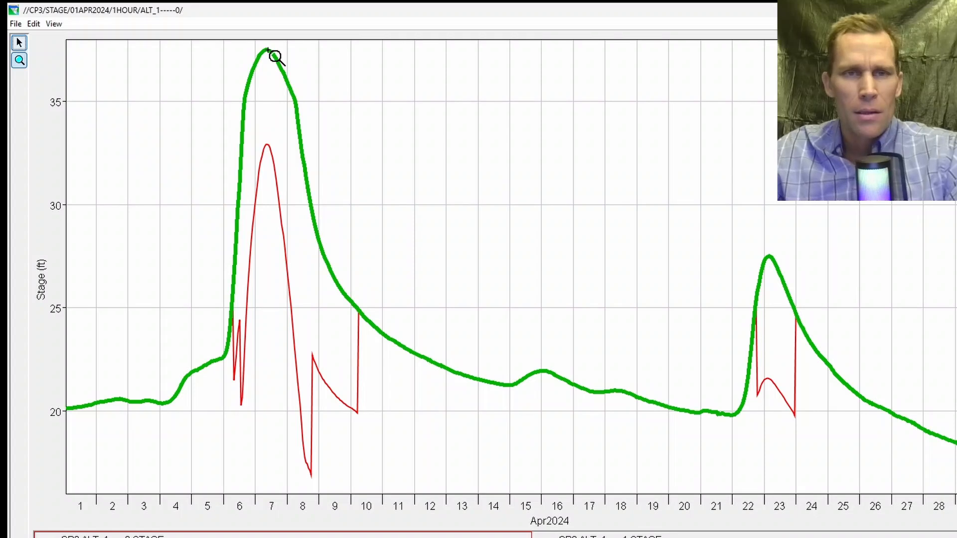
{"action": "mouse_move", "coordinate": [275, 56]}
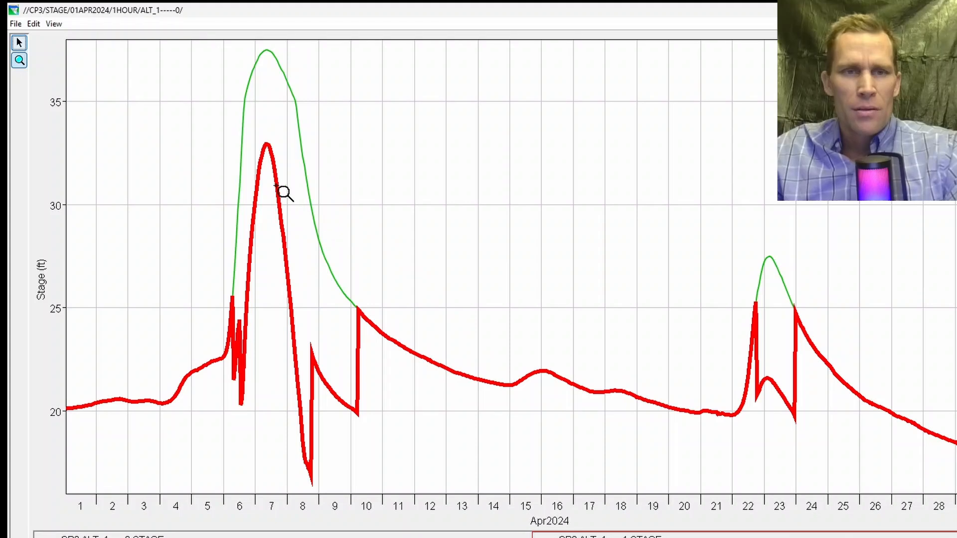
{"action": "mouse_move", "coordinate": [274, 150]}
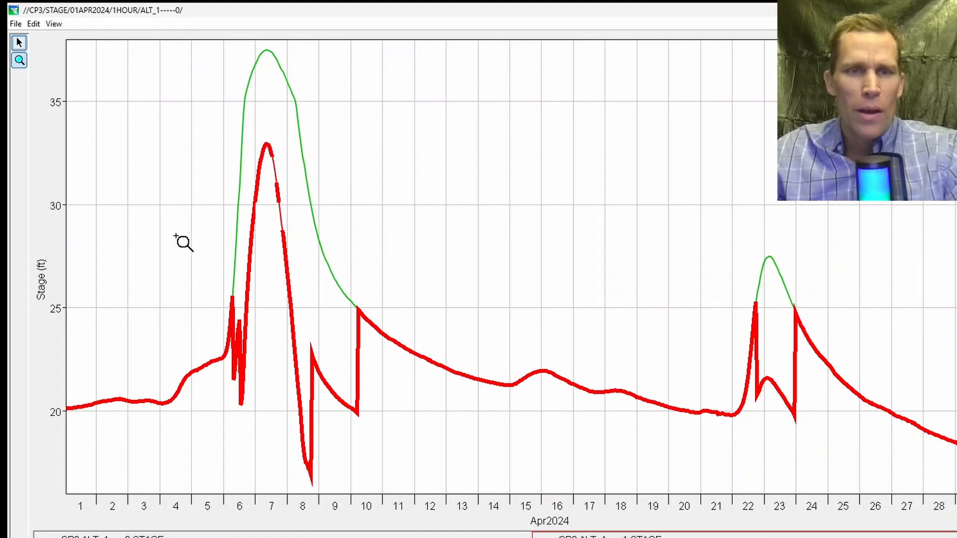
{"action": "left_click_drag", "start_coordinate": [152, 125], "coordinate": [424, 433]}
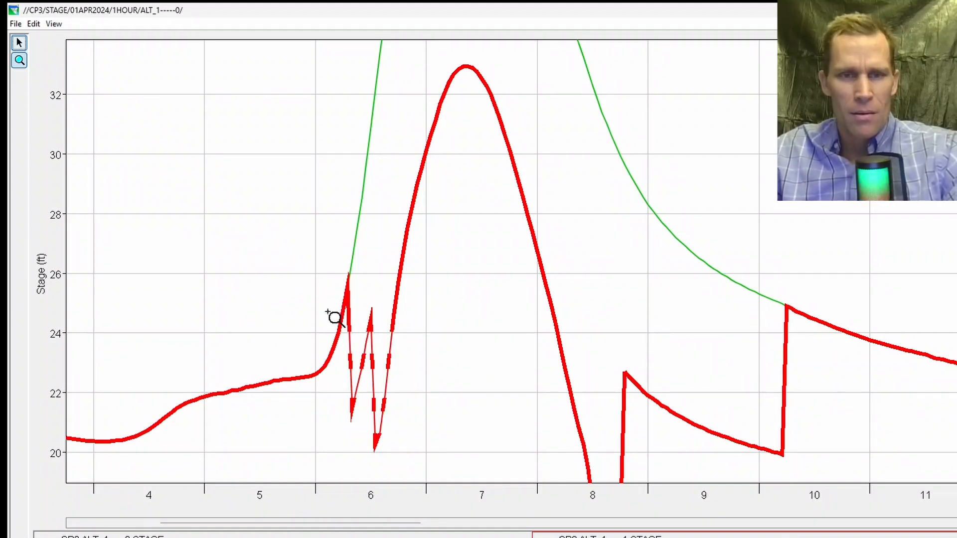
{"action": "mouse_move", "coordinate": [374, 344]}
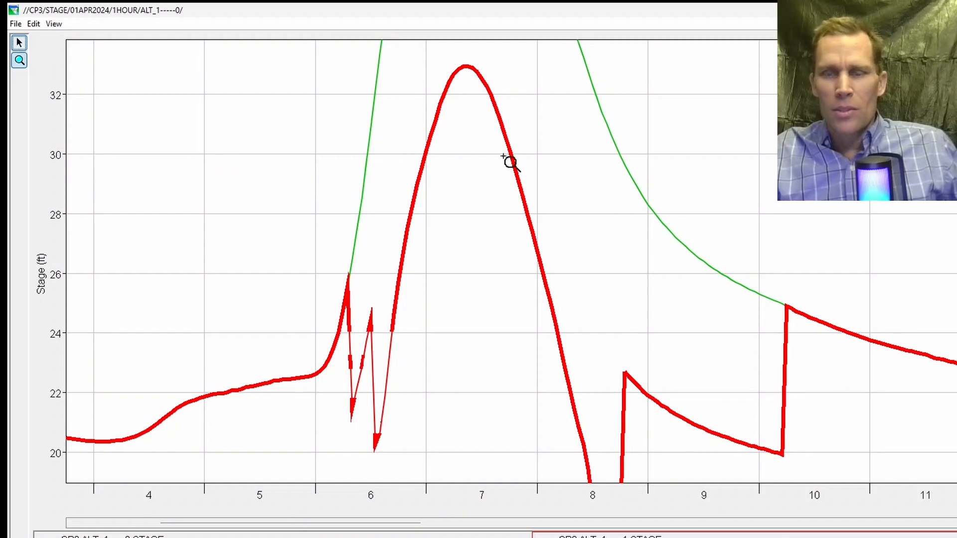
{"action": "right_click", "coordinate": [537, 254]}
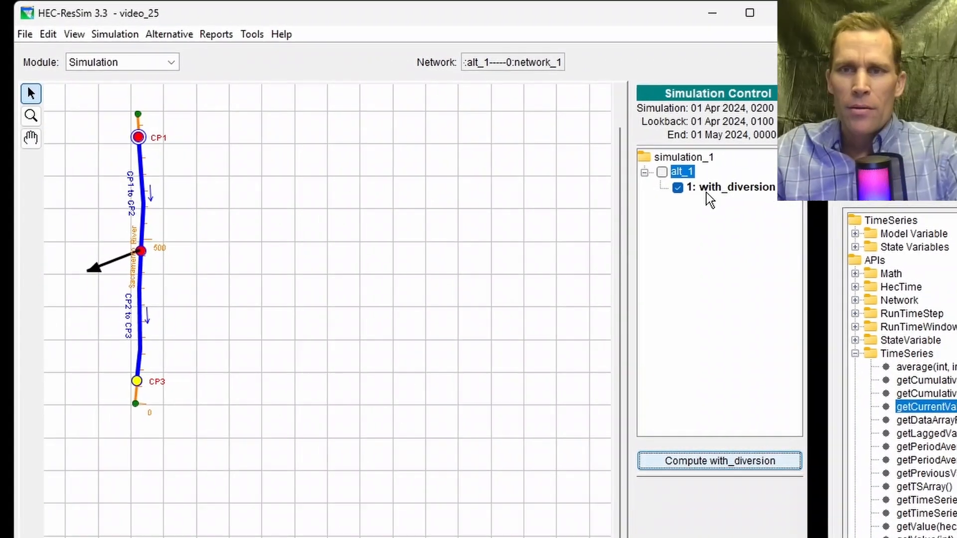
Step: Create a new trial named "w div and w routing" based on the with_diversion trial in HEC-ResSim
{"action": "right_click", "coordinate": [701, 190]}
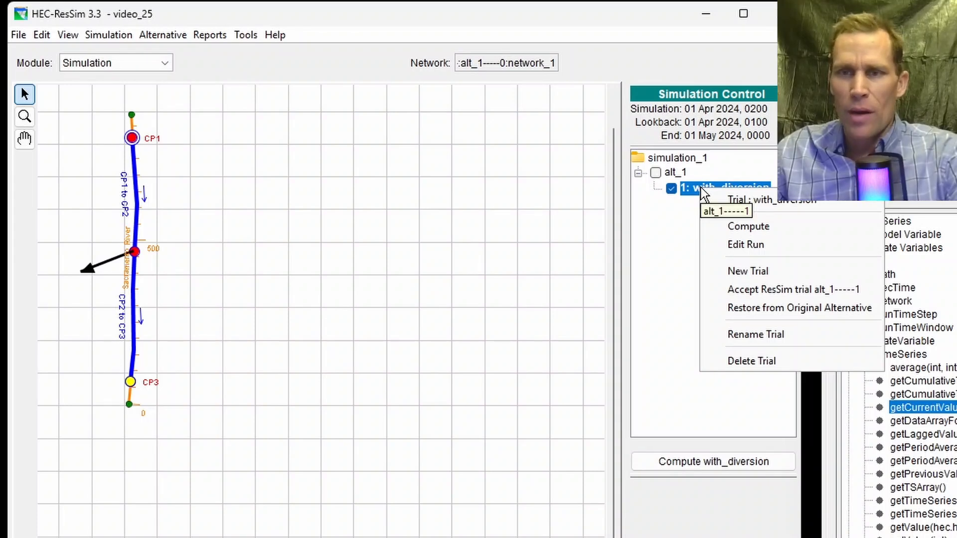
{"action": "left_click", "coordinate": [739, 271]}
{"action": "type", "text": "w div"}
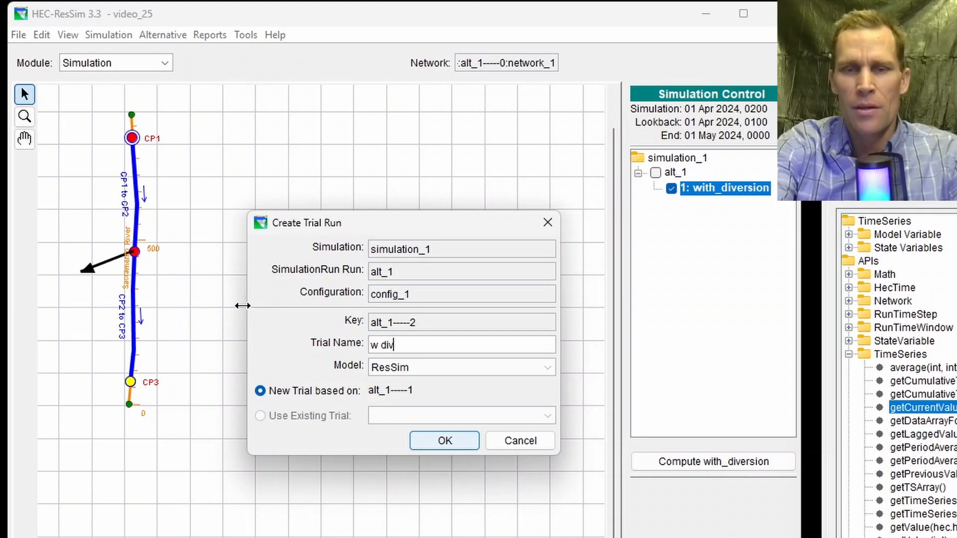
{"action": "type", "text": " and w"}
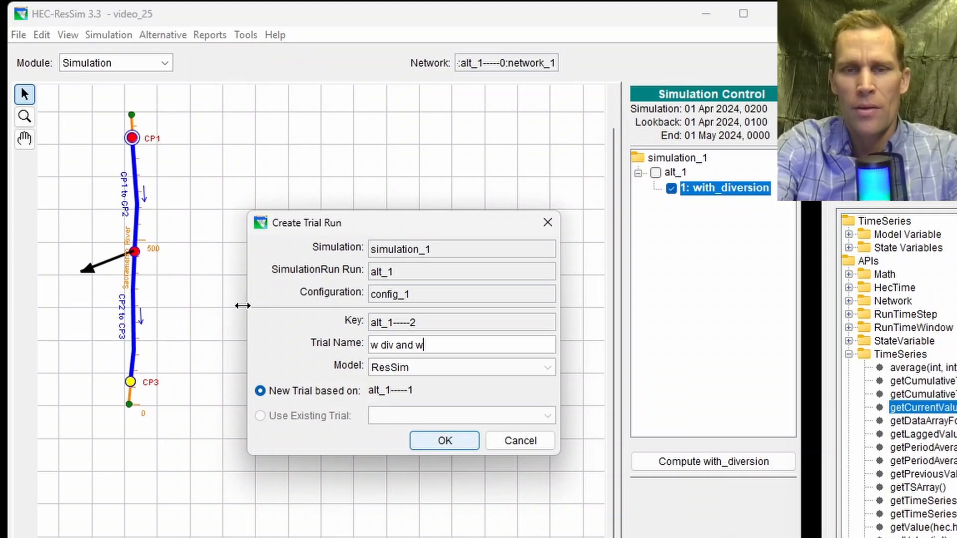
{"action": "type", "text": " routing"}
{"action": "left_click", "coordinate": [421, 441]}
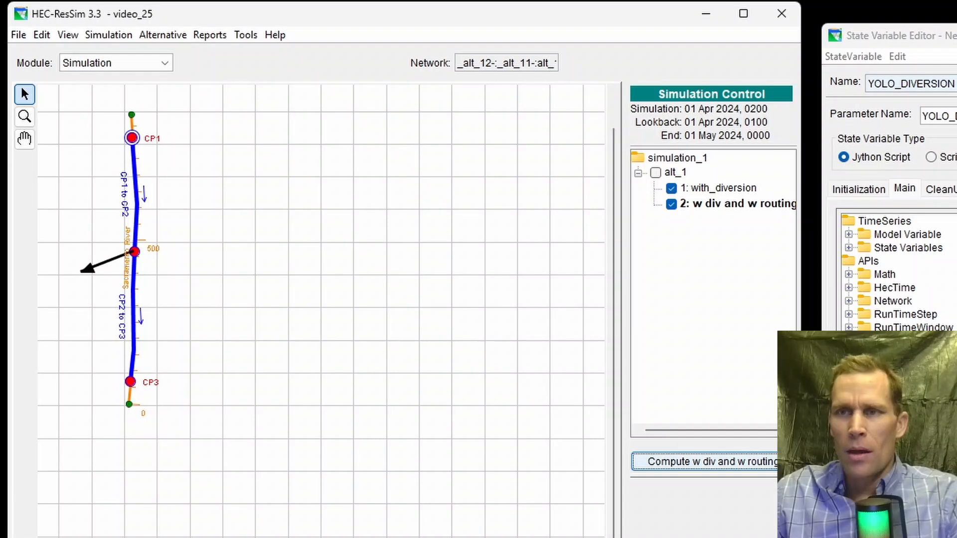
Step: Save the YOLO_DIVERSION state variable of the with_diversion trial and close the State Variable Editor
{"action": "left_click", "coordinate": [953, 83]}
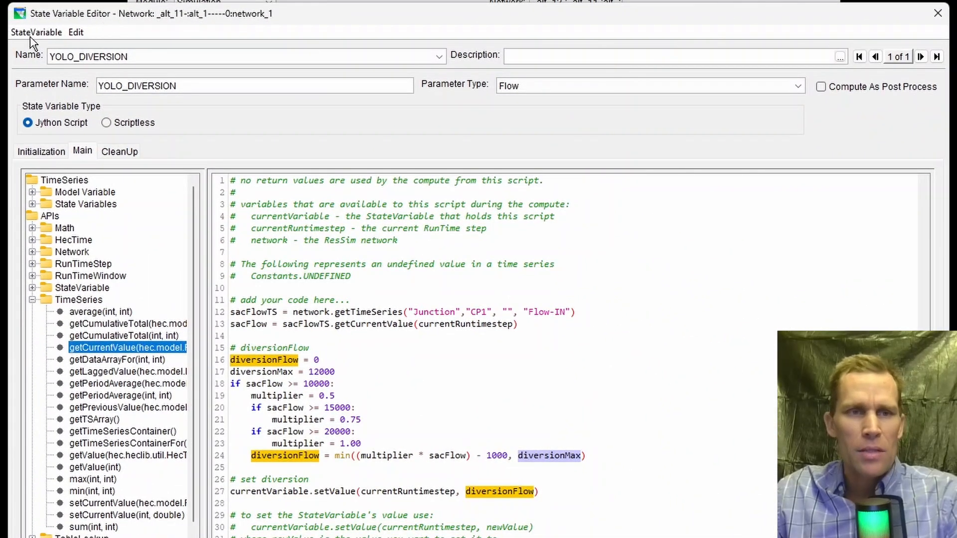
{"action": "left_click", "coordinate": [31, 33]}
{"action": "left_click", "coordinate": [43, 66]}
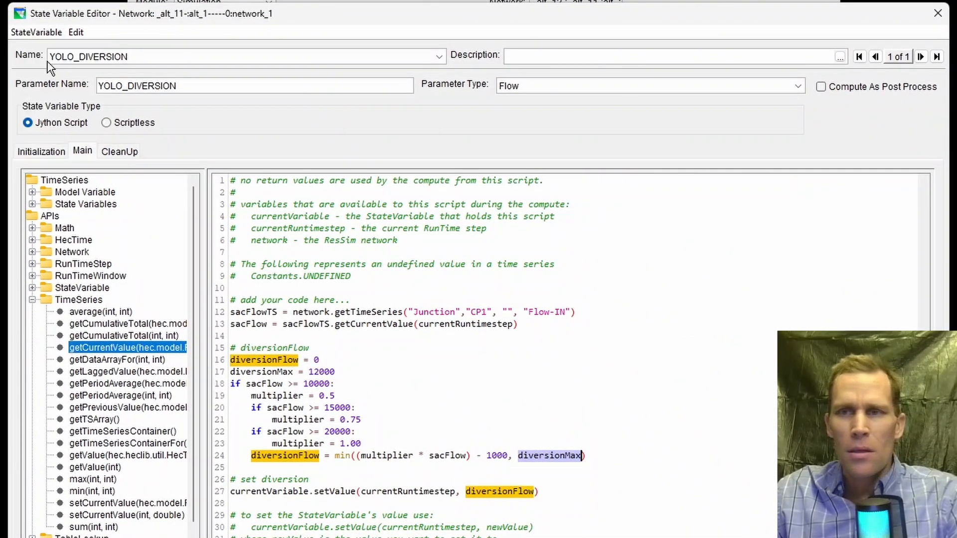
{"action": "left_click", "coordinate": [939, 15]}
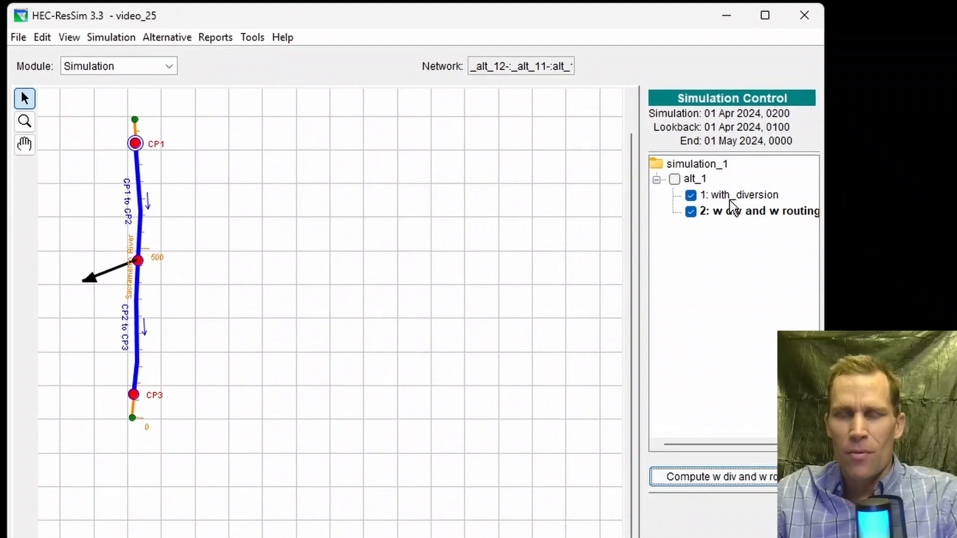
Step: Open the reach settings of the "w div and w routing" trial for editing
{"action": "left_click", "coordinate": [732, 200]}
{"action": "left_click", "coordinate": [732, 214]}
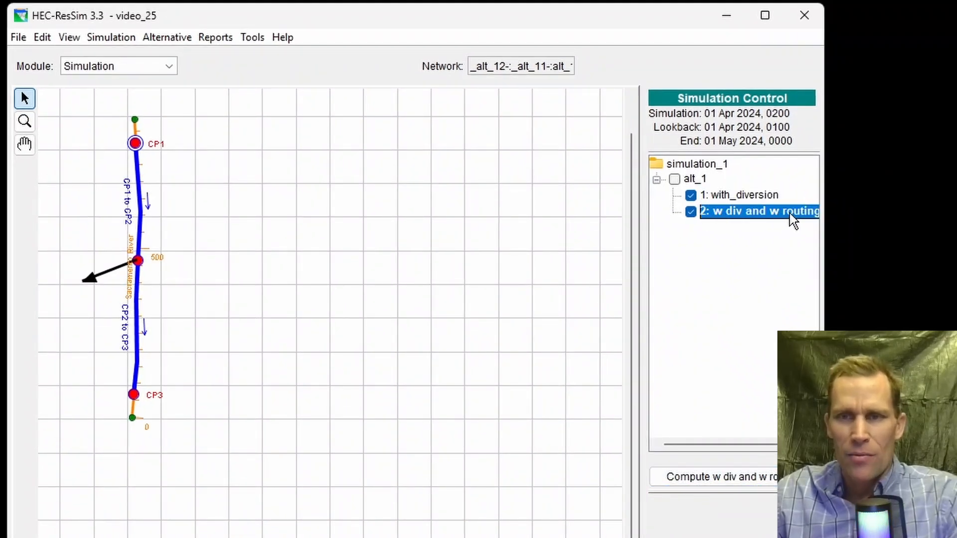
{"action": "right_click", "coordinate": [768, 220]}
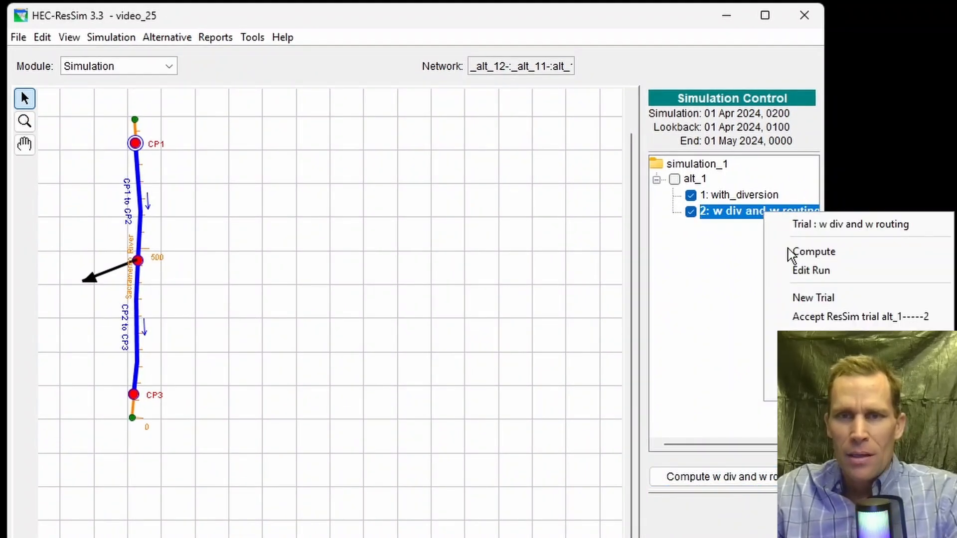
{"action": "left_click", "coordinate": [811, 270]}
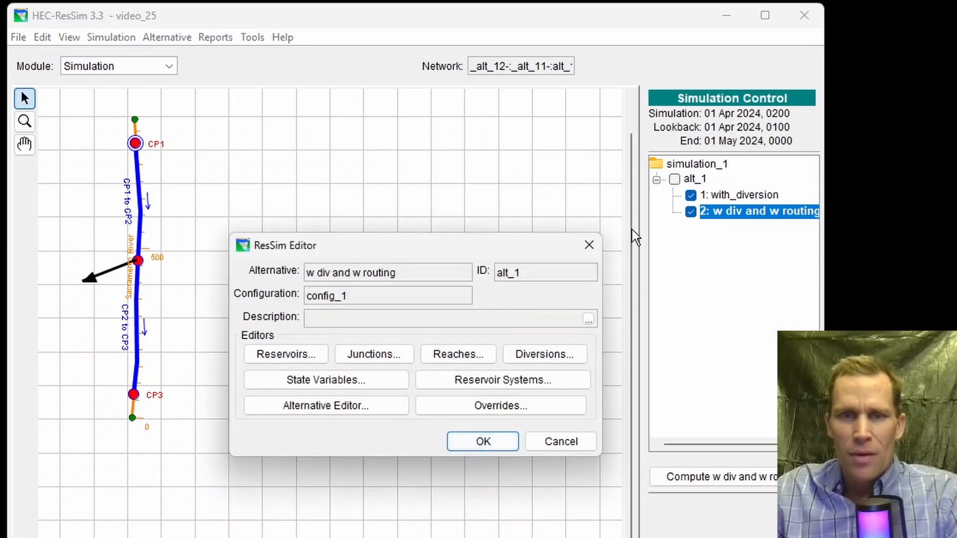
{"action": "left_click", "coordinate": [456, 355]}
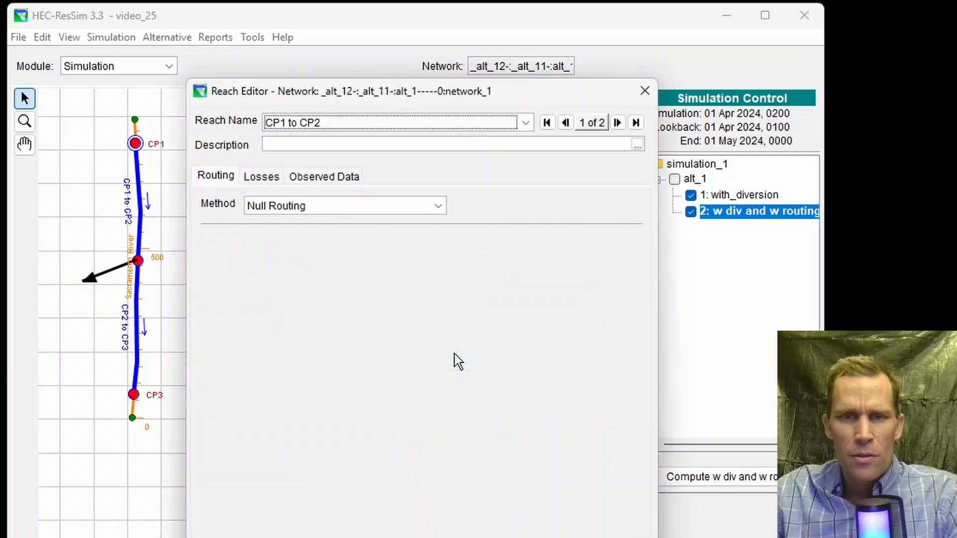
Step: Apply Muskingum routing to the CP1 to CP2 reach with K 20 hrs, X .25 and 20 subreaches
{"action": "left_click", "coordinate": [314, 125]}
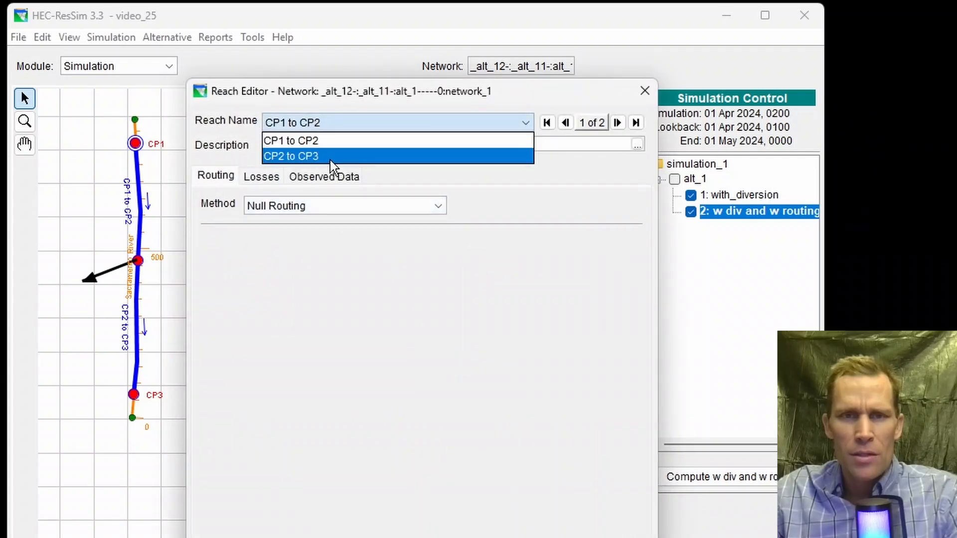
{"action": "left_click", "coordinate": [331, 142]}
{"action": "left_click", "coordinate": [335, 205]}
{"action": "left_click", "coordinate": [326, 254]}
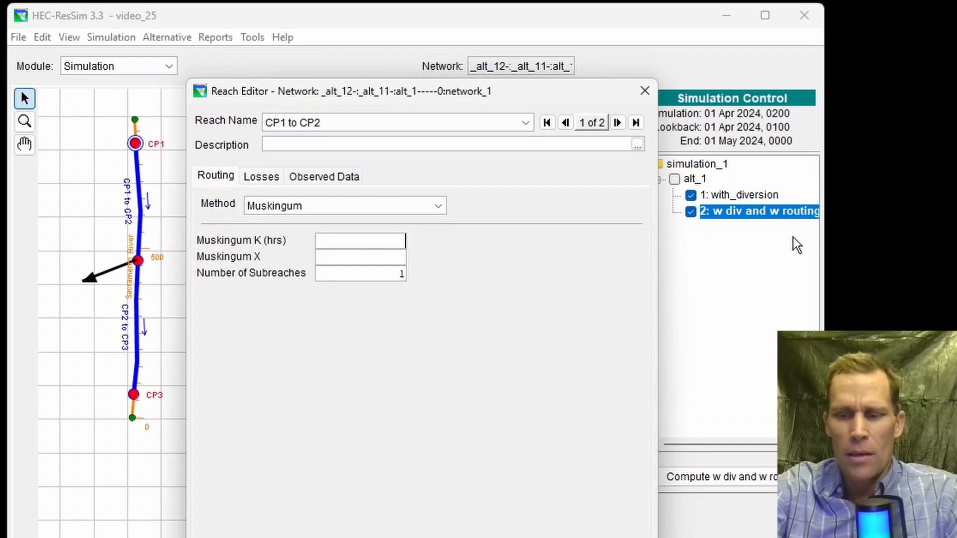
{"action": "type", "text": "20"}
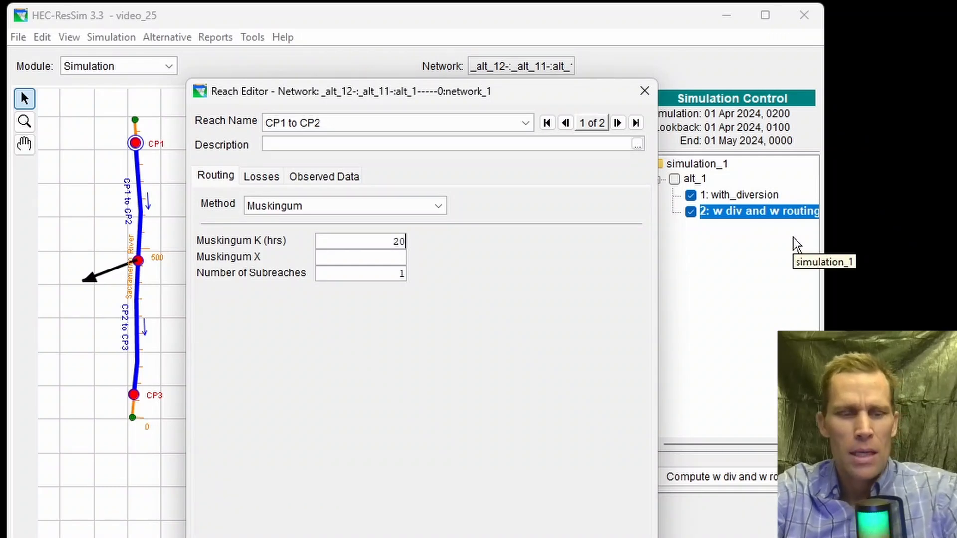
{"action": "key", "text": "Tab"}
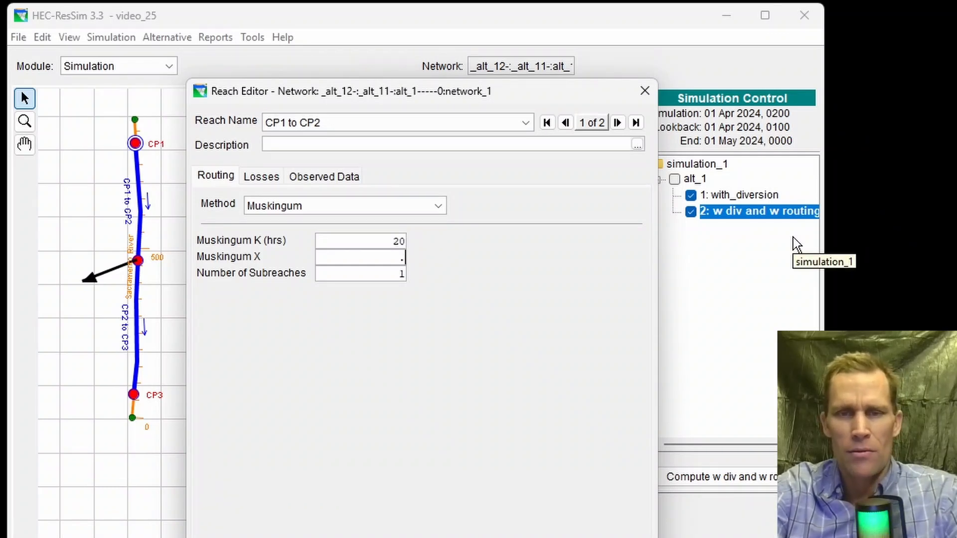
{"action": "type", "text": ".25"}
{"action": "key", "text": "Tab"}
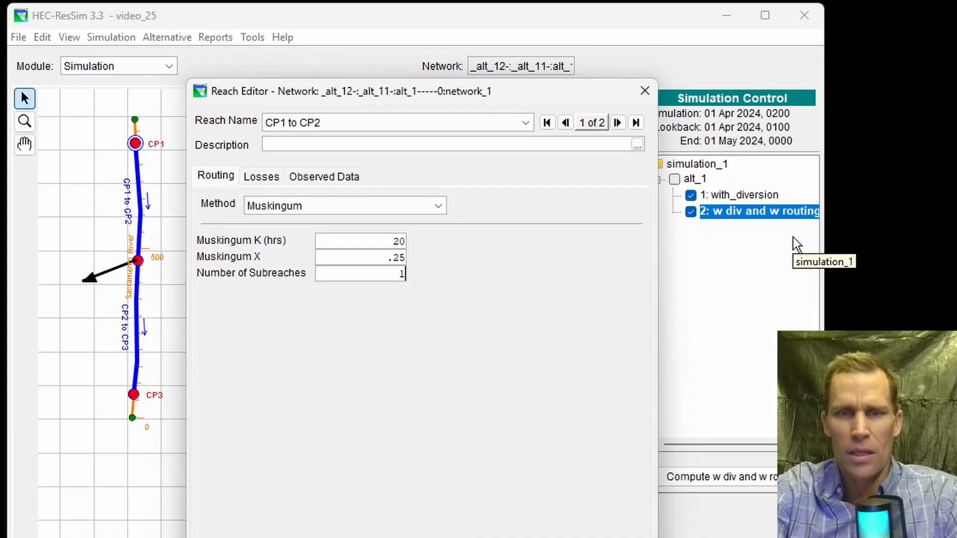
{"action": "type", "text": "20"}
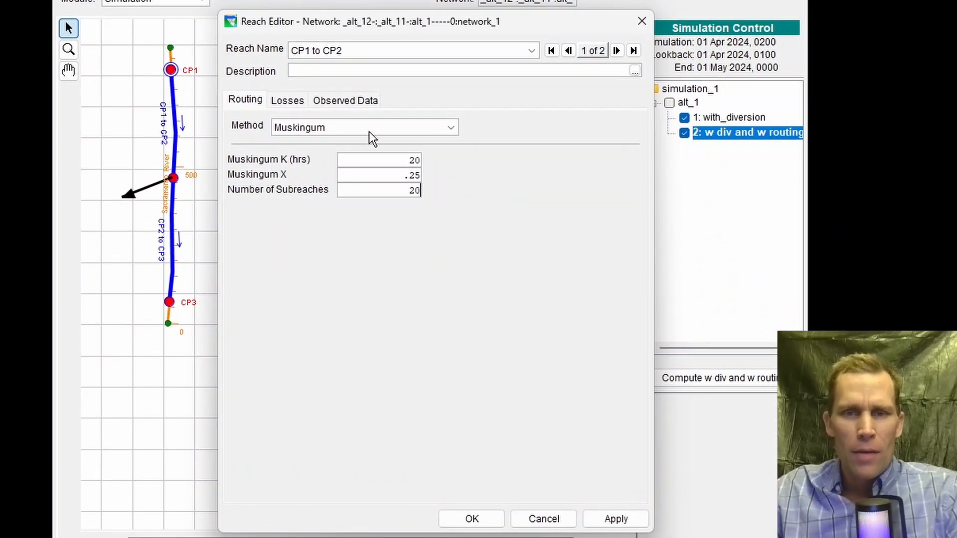
{"action": "left_click", "coordinate": [617, 520]}
Step: Apply Muskingum routing to the CP2 to CP3 reach with K 20 hrs, X .25 and 20 subreaches, and close the Reach Editor
{"action": "left_click", "coordinate": [359, 53]}
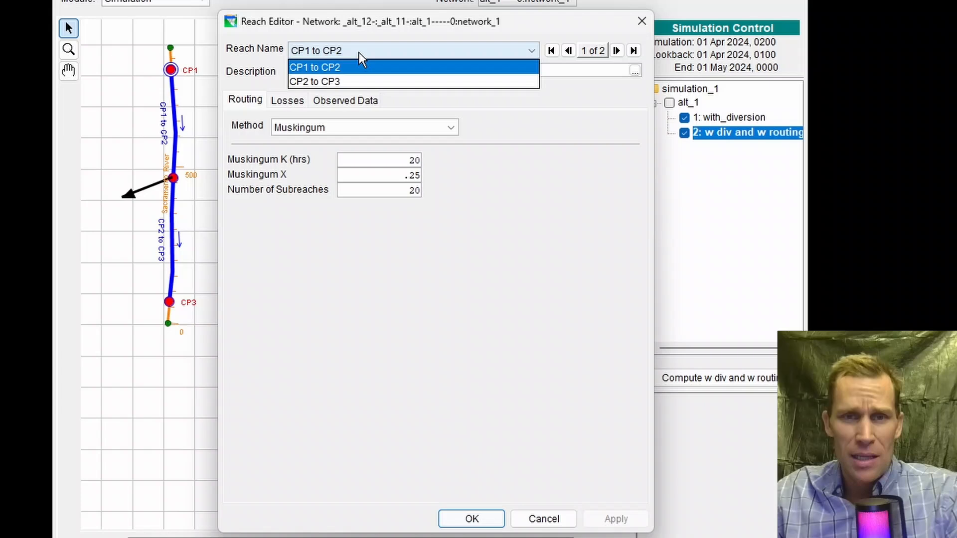
{"action": "left_click", "coordinate": [355, 80]}
{"action": "left_click", "coordinate": [340, 128]}
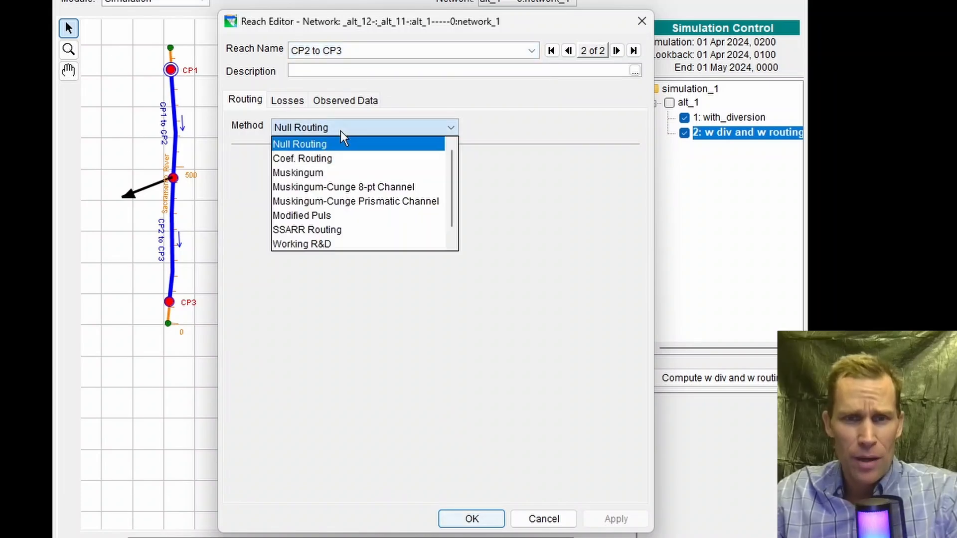
{"action": "left_click", "coordinate": [333, 176]}
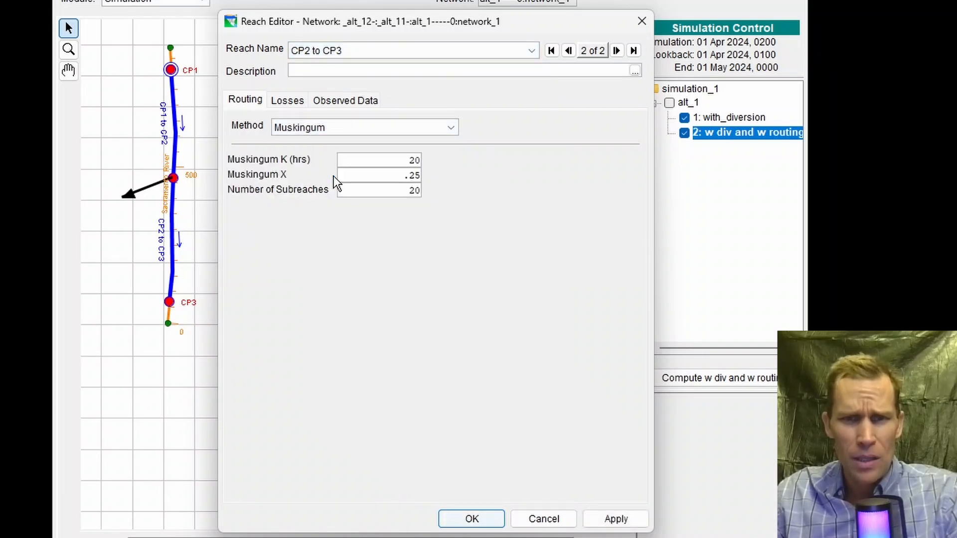
{"action": "left_click", "coordinate": [376, 159]}
{"action": "left_click", "coordinate": [610, 521]}
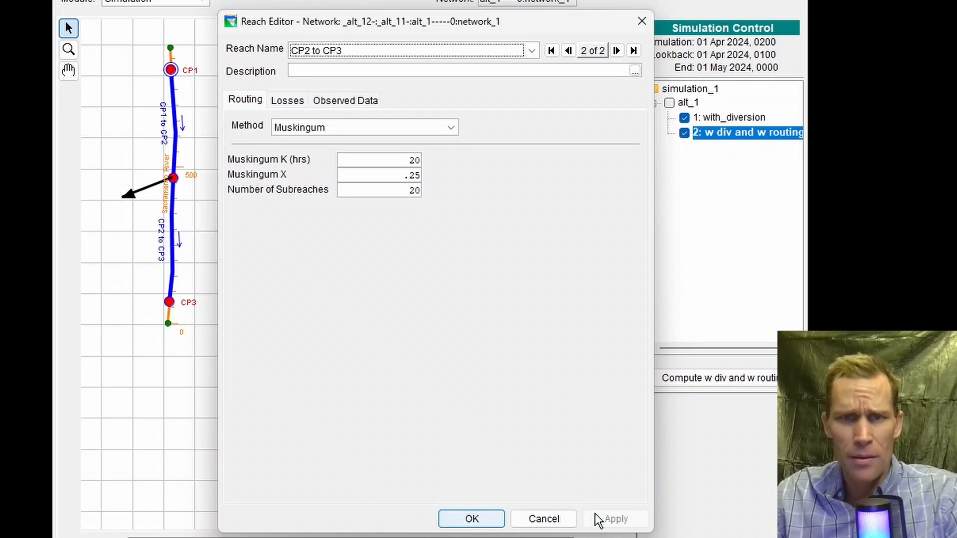
{"action": "left_click", "coordinate": [473, 519]}
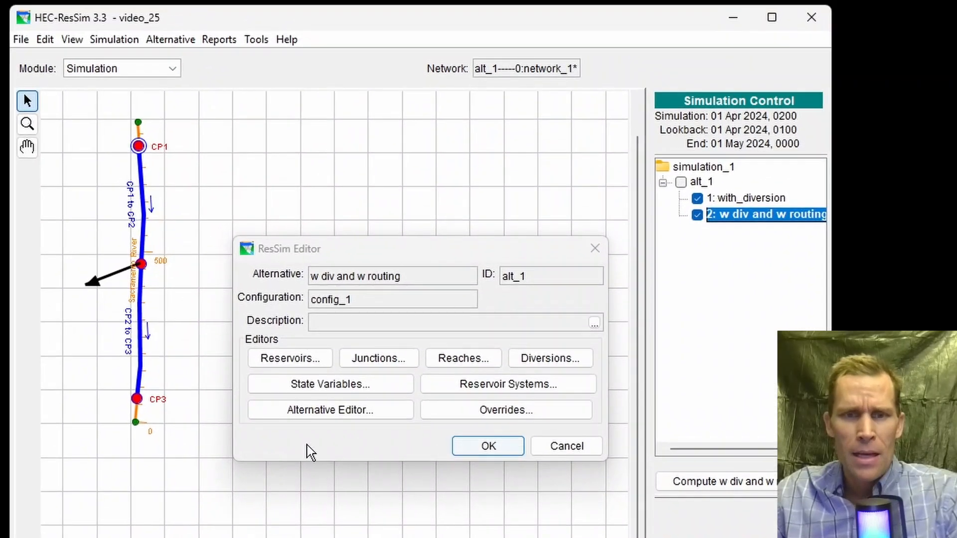
Step: Change the junction read by sacFlowTS in the YOLO_DIVERSION script to CP2 and save the state variable
{"action": "left_click", "coordinate": [322, 384]}
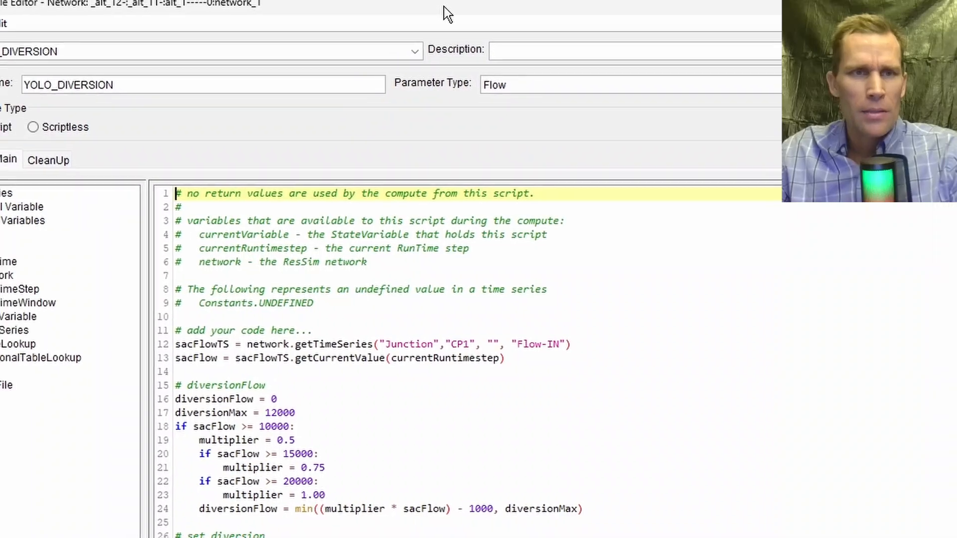
{"action": "left_click", "coordinate": [234, 128]}
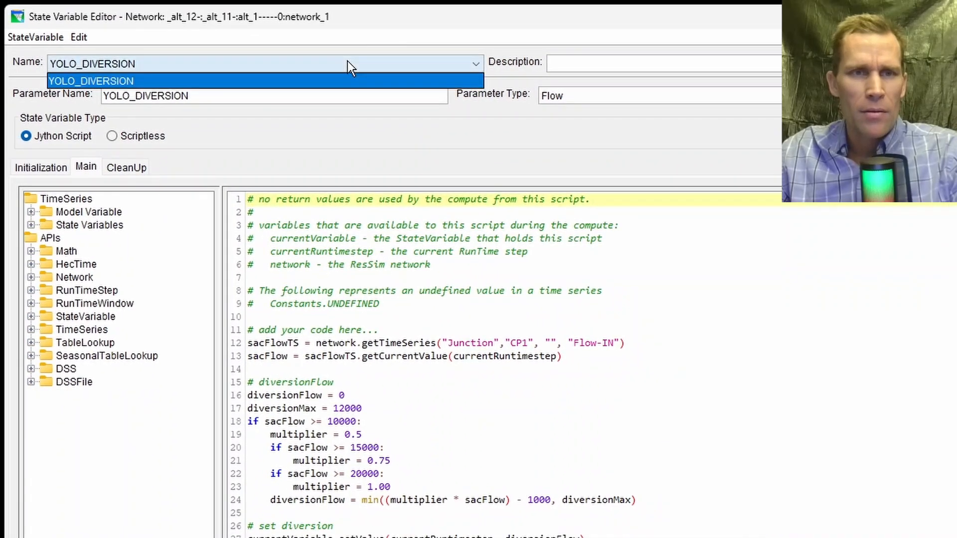
{"action": "left_click", "coordinate": [238, 81]}
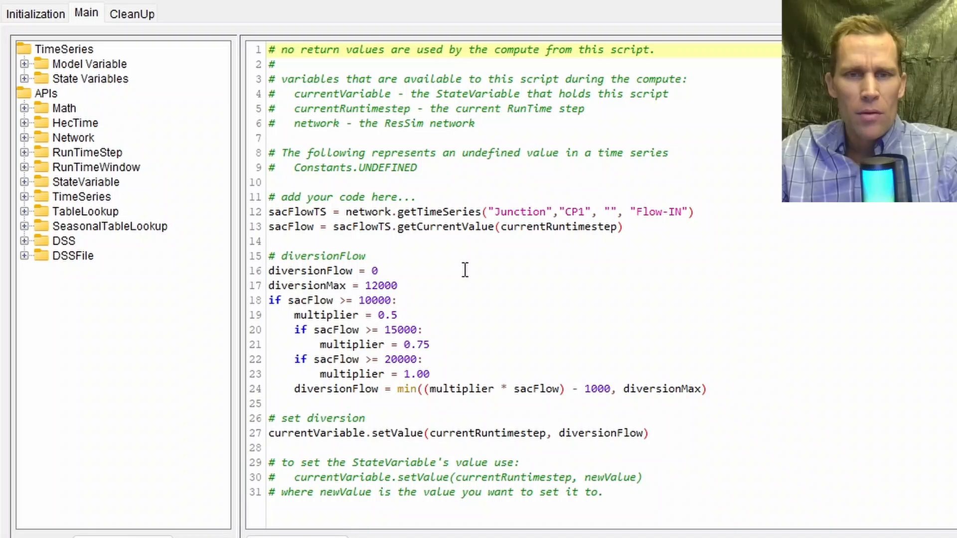
{"action": "left_click", "coordinate": [598, 212]}
{"action": "left_click_drag", "start_coordinate": [567, 212], "coordinate": [586, 212]}
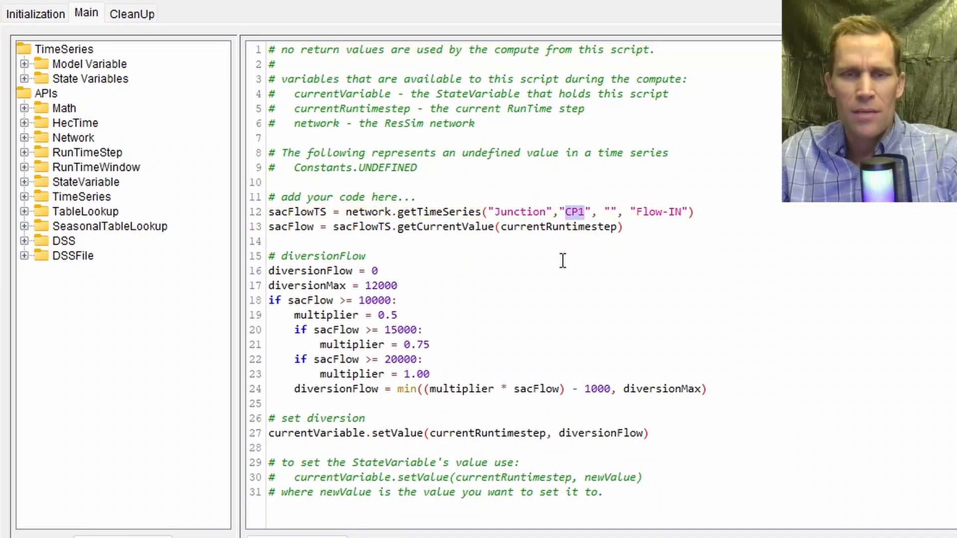
{"action": "type", "text": "CP2"}
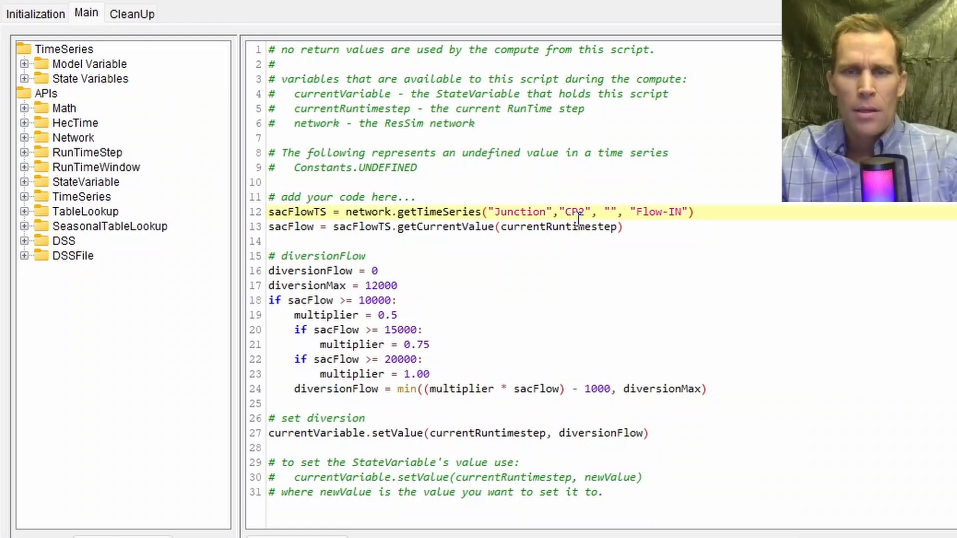
{"action": "left_click", "coordinate": [645, 224]}
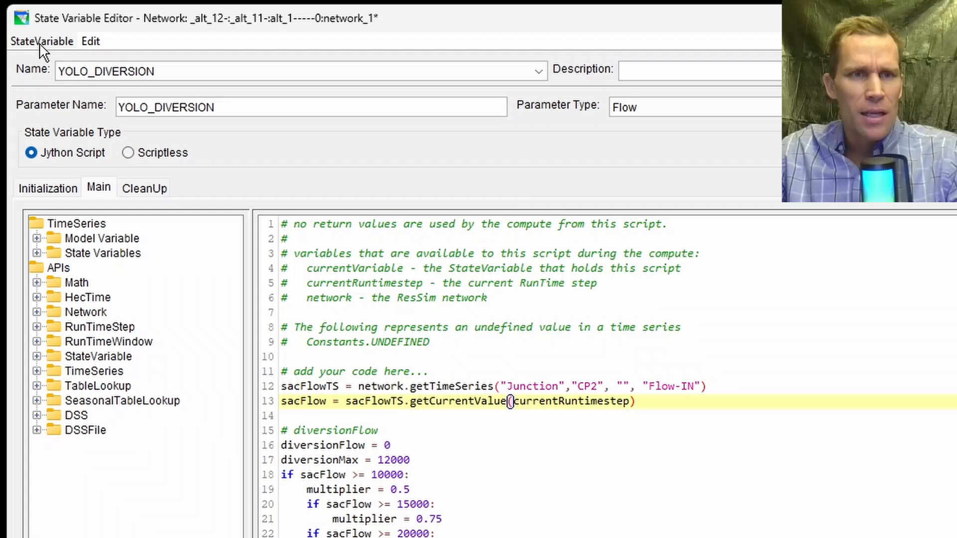
{"action": "left_click", "coordinate": [41, 41]}
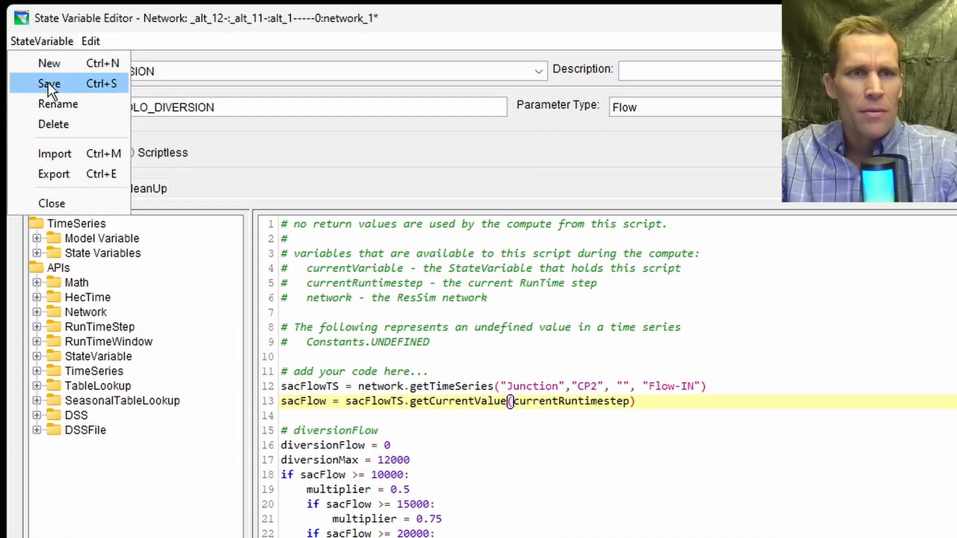
{"action": "left_click", "coordinate": [47, 82]}
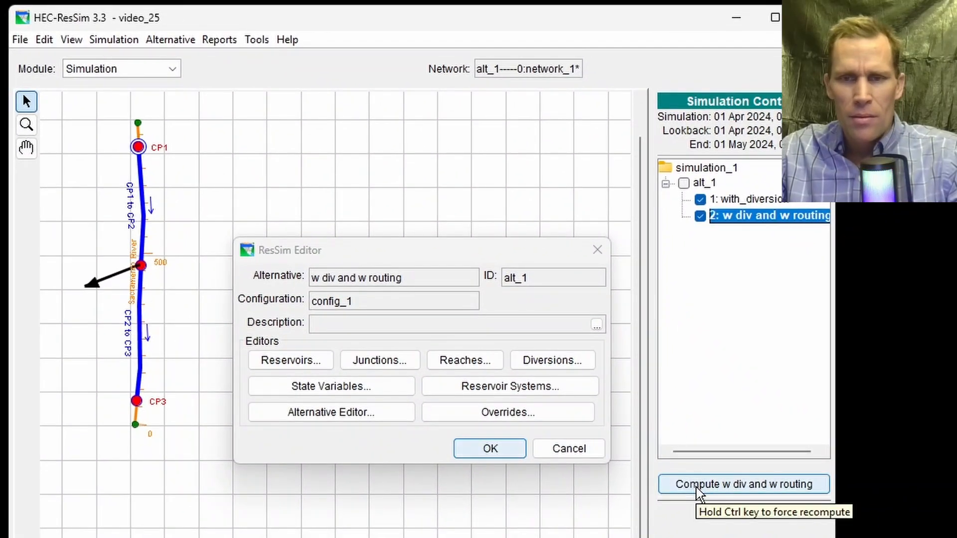
Step: Compute the "w div and w routing" trial and close the compute output and ResSim Editor windows
{"action": "left_click", "coordinate": [698, 488]}
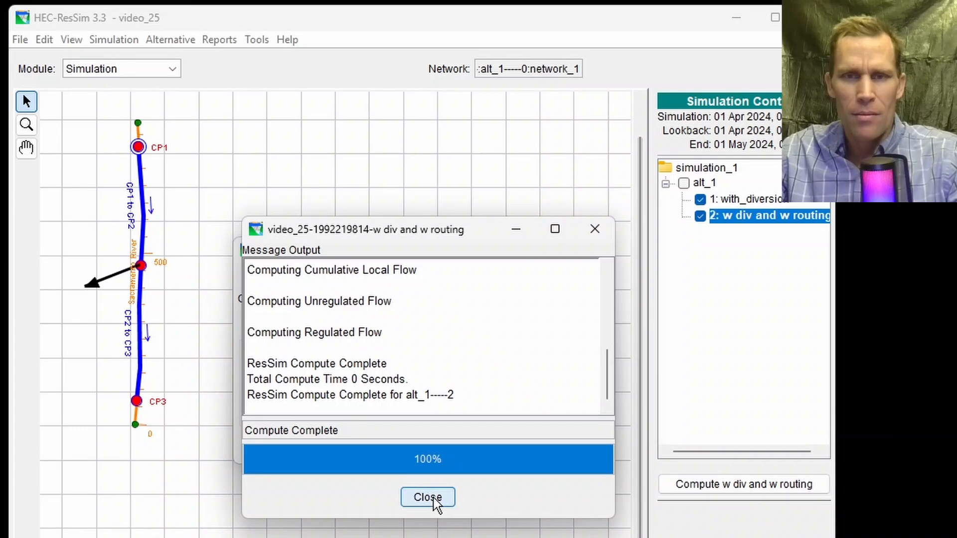
{"action": "left_click", "coordinate": [434, 498]}
{"action": "left_click", "coordinate": [596, 249]}
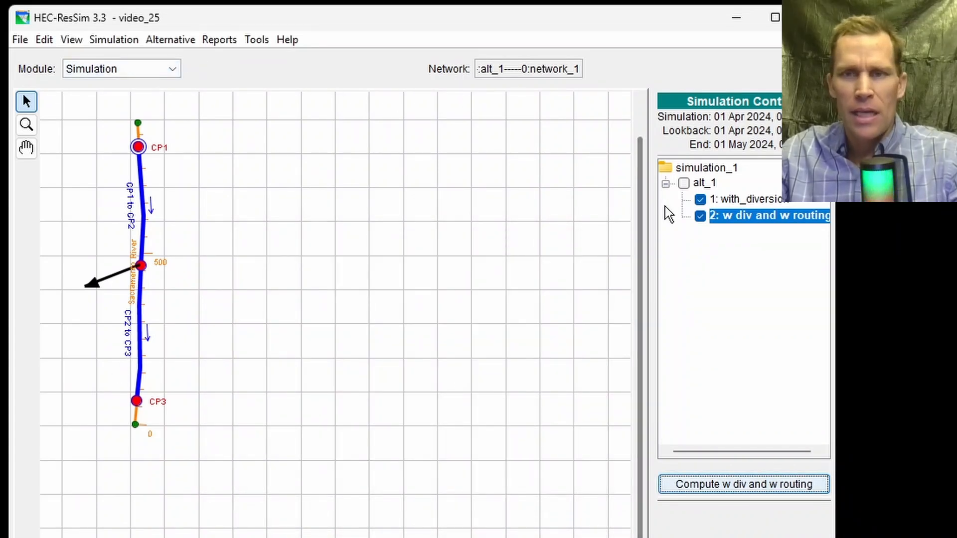
Step: Include the base alt_1 alternative alongside both trials and open the simulation results in HEC-DSSVue
{"action": "left_click", "coordinate": [718, 199]}
{"action": "left_click", "coordinate": [703, 183]}
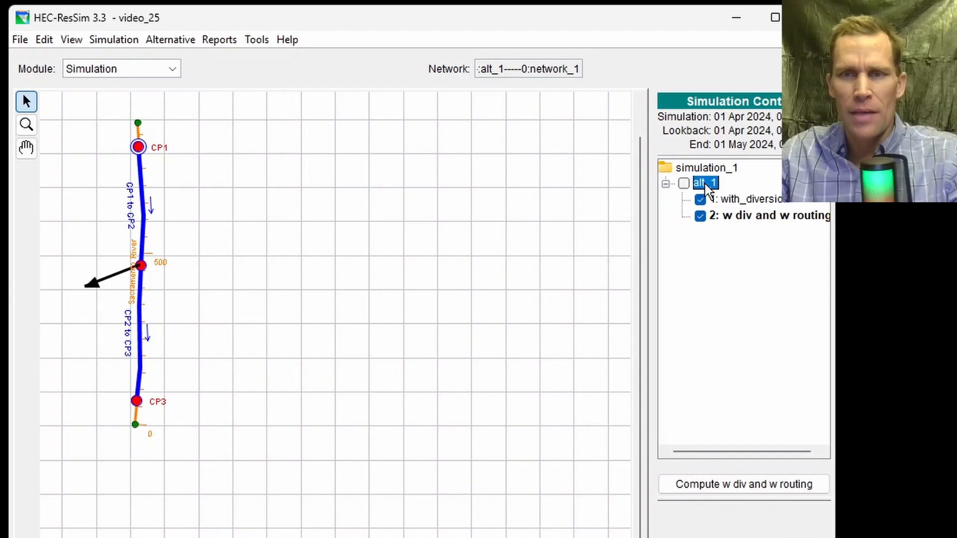
{"action": "left_click", "coordinate": [684, 183]}
{"action": "left_click", "coordinate": [229, 39]}
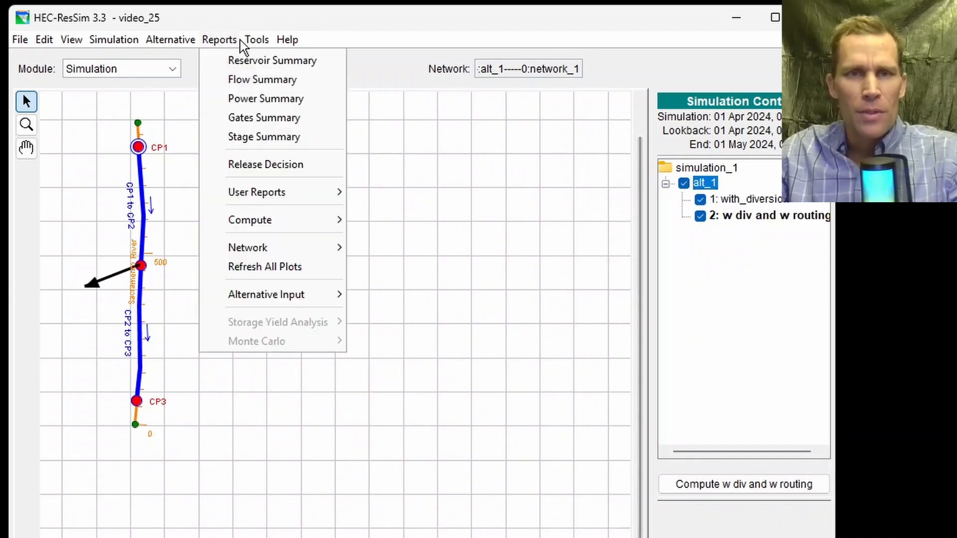
{"action": "left_click", "coordinate": [269, 61]}
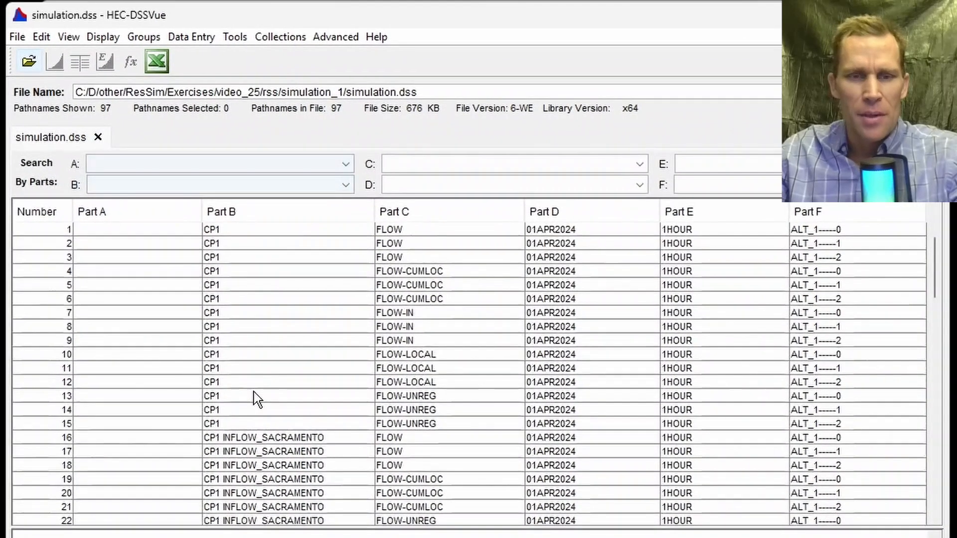
Step: Plot the CP3 STAGE records of alt_1 and both trials together, and highlight individual curves to compare them
{"action": "scroll", "coordinate": [241, 393], "scroll_direction": "down", "scroll_amount": 13}
{"action": "scroll", "coordinate": [254, 392], "scroll_direction": "down", "scroll_amount": 6}
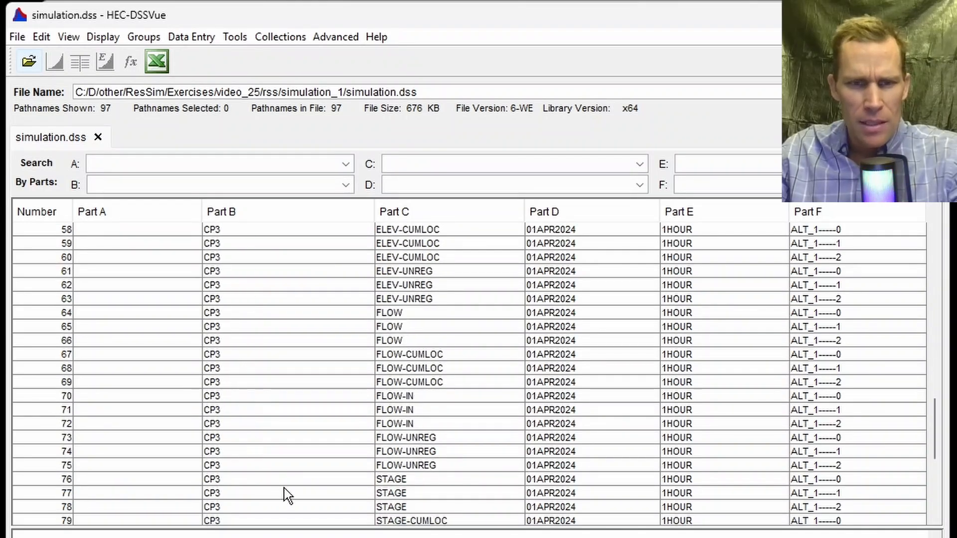
{"action": "left_click", "coordinate": [266, 480]}
{"action": "left_click", "coordinate": [279, 506], "text": "shift"}
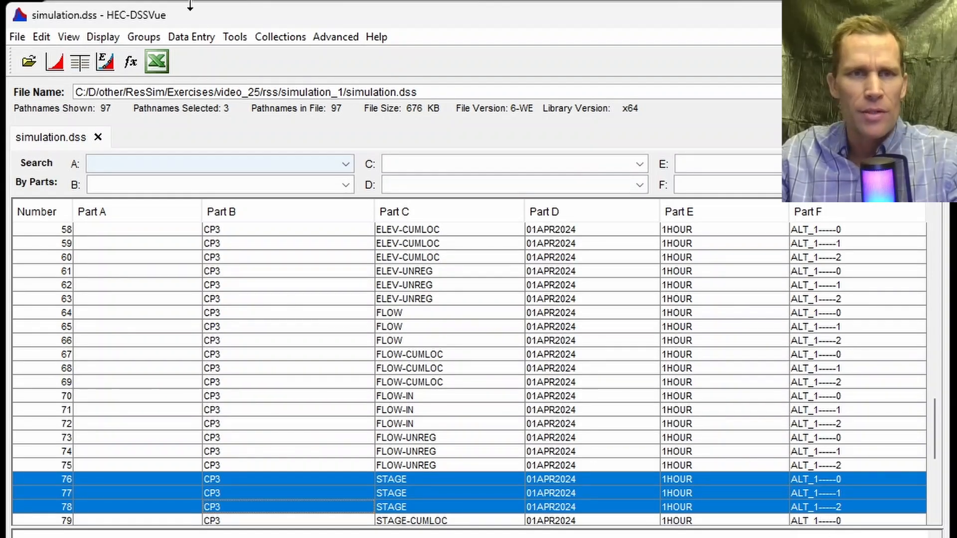
{"action": "left_click", "coordinate": [57, 62]}
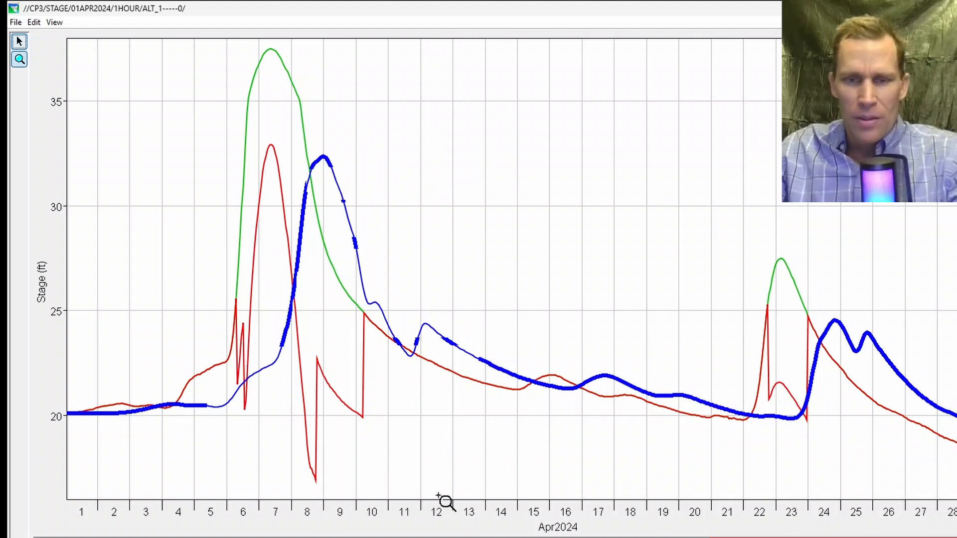
{"action": "left_click", "coordinate": [491, 537]}
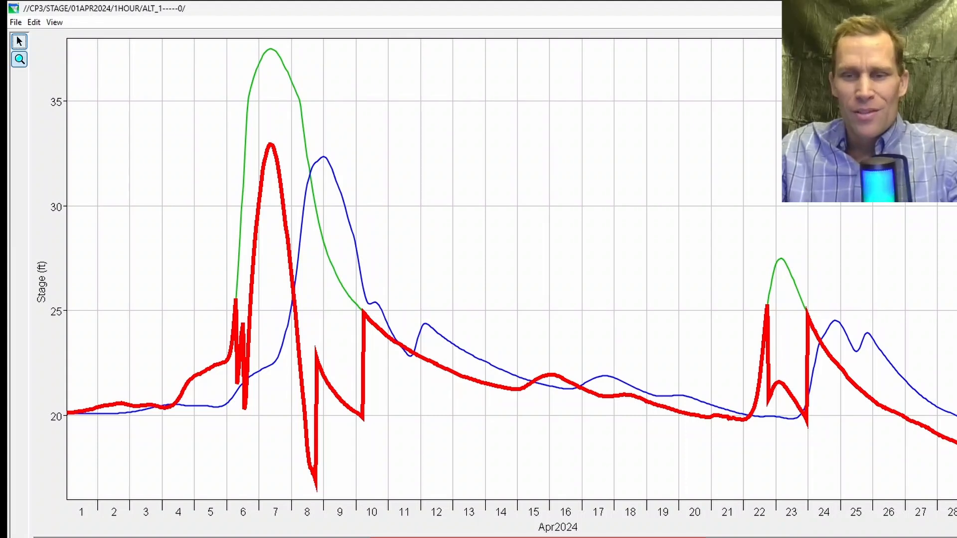
{"action": "left_click", "coordinate": [833, 537]}
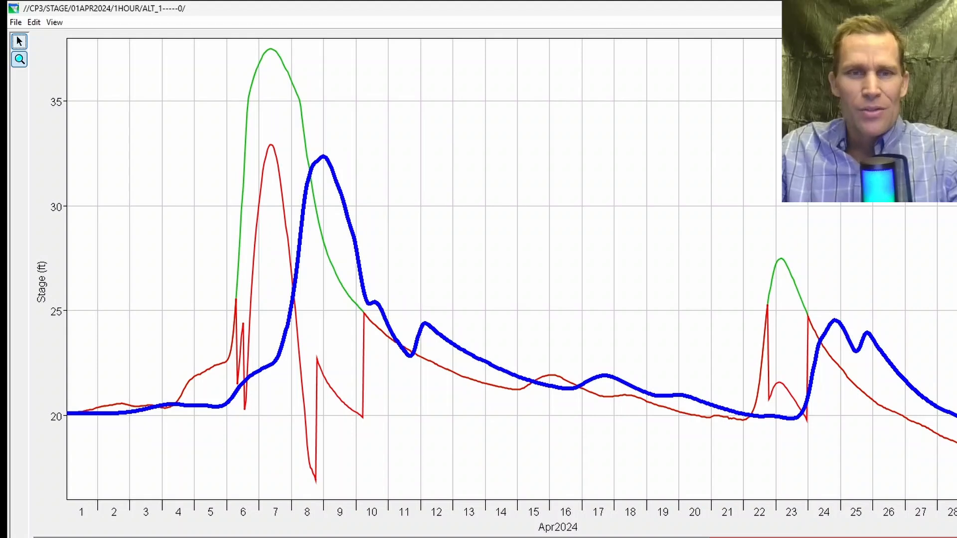